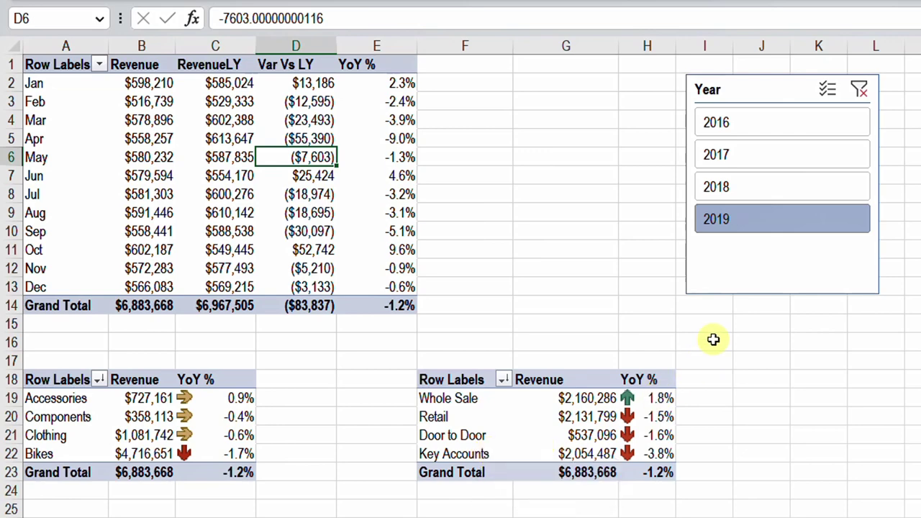
Filter the pivot tables to 2018 and examine the Calendar table's fields and relationships in the data model diagram.
click(770, 189)
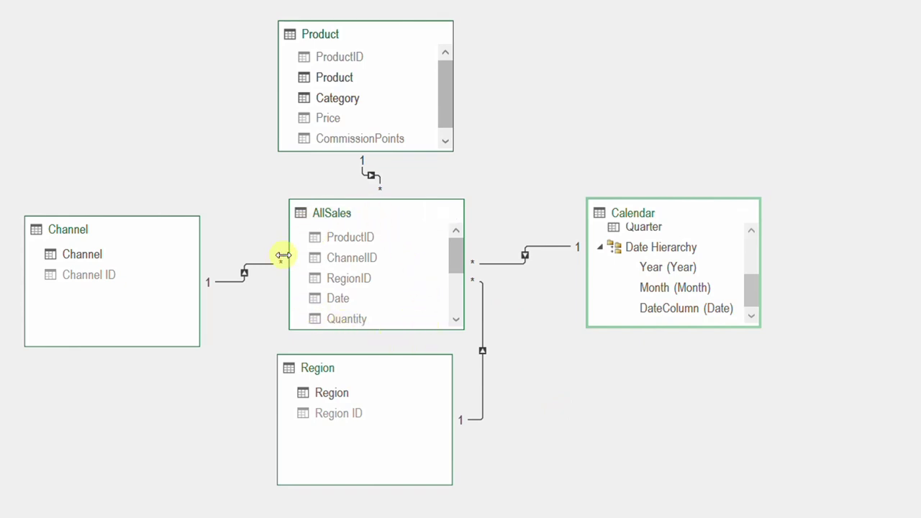
mouse_move(458, 255)
mouse_down()
mouse_move(458, 286)
mouse_move(453, 249)
mouse_up()
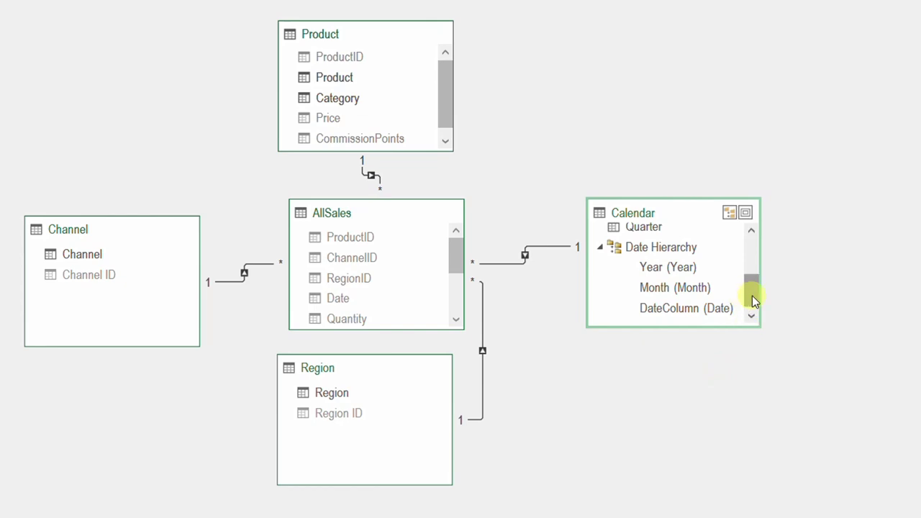
drag(752, 295, 750, 251)
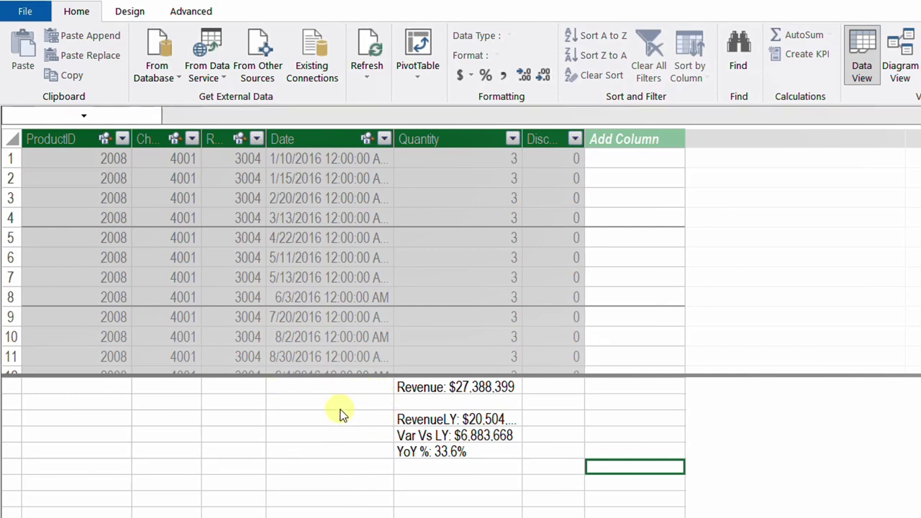
Review the formulas of the Revenue, RevenueLY, Var Vs LY and YoY % measures in the AllSales table.
click(423, 388)
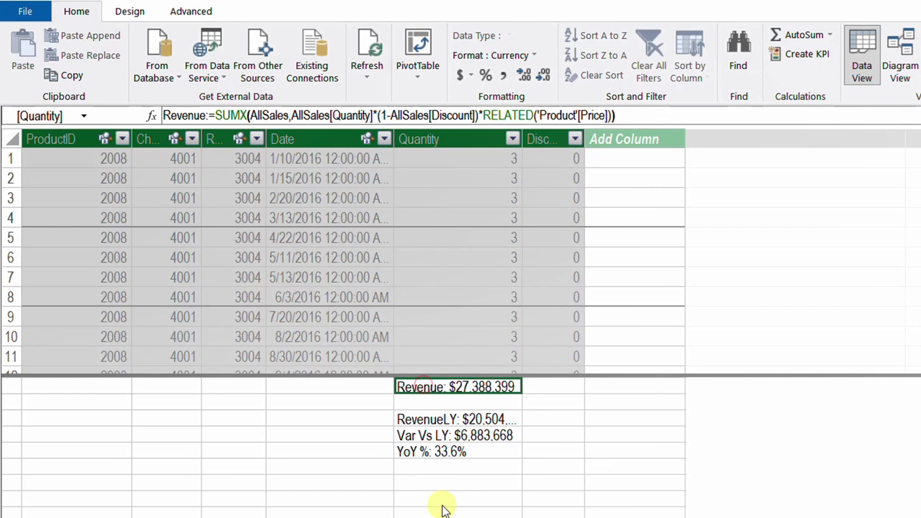
click(439, 422)
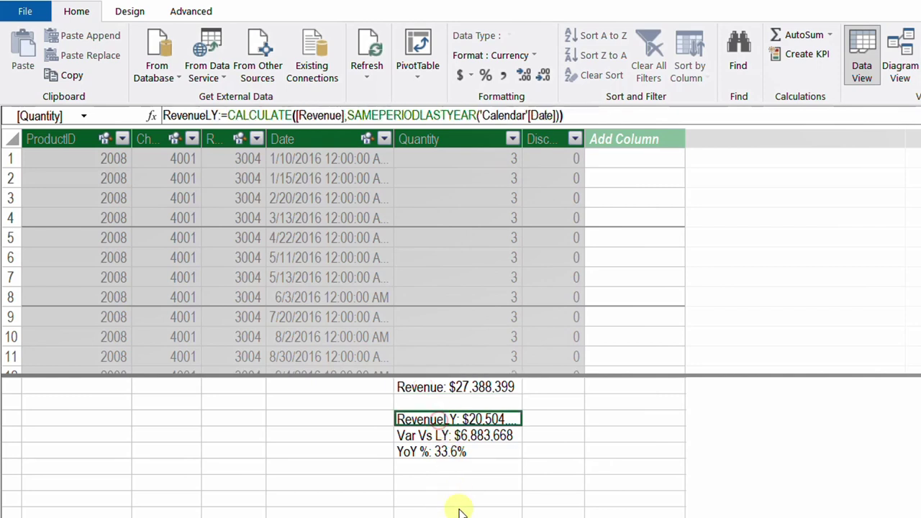
click(467, 437)
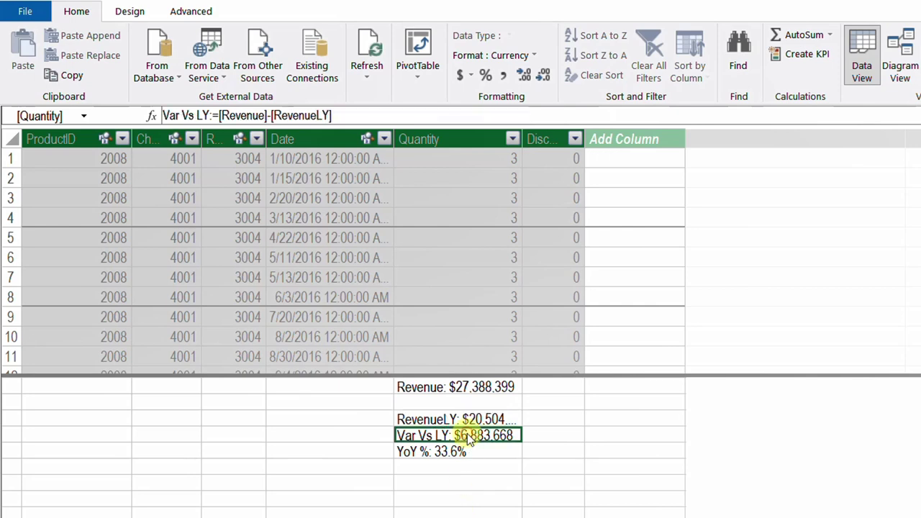
click(502, 454)
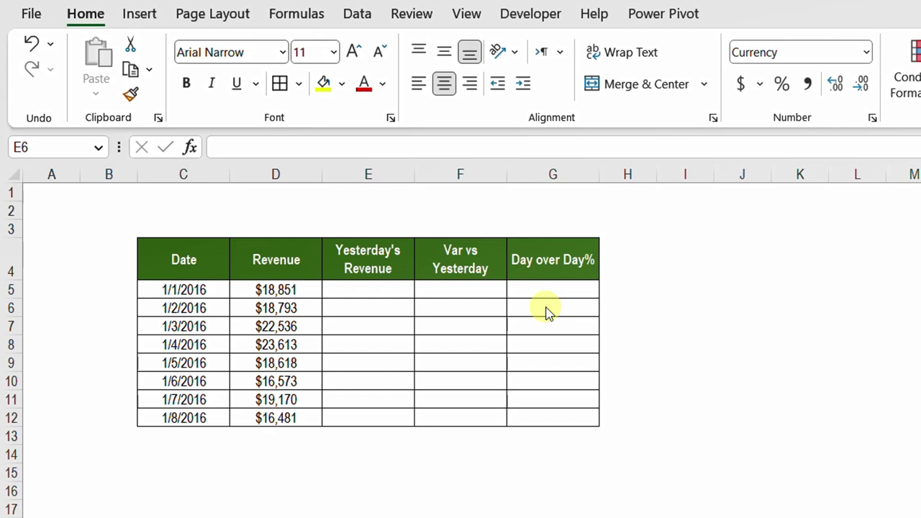
Copy the revenue values in D5:D11 into the Yesterday's Revenue column starting at E6.
click(284, 290)
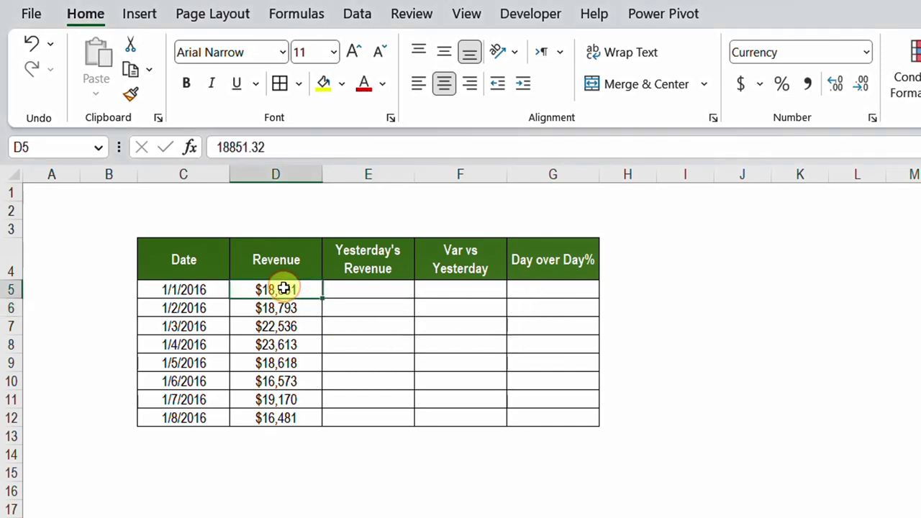
drag(283, 289, 280, 408)
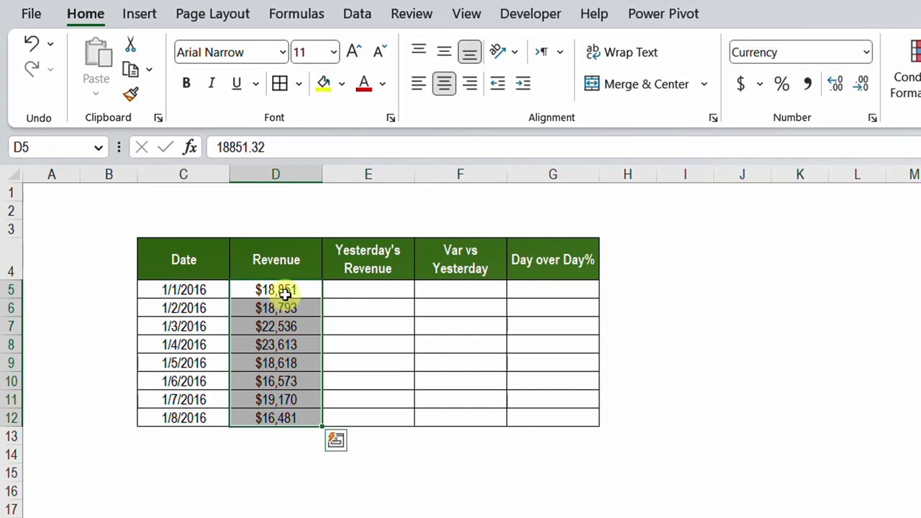
drag(285, 294, 287, 394)
key(ctrl+c)
click(338, 310)
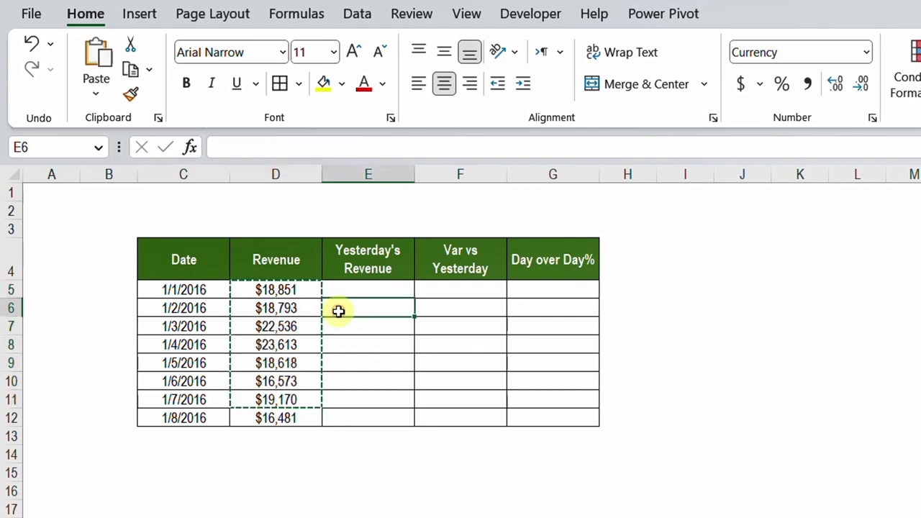
key(ctrl+v)
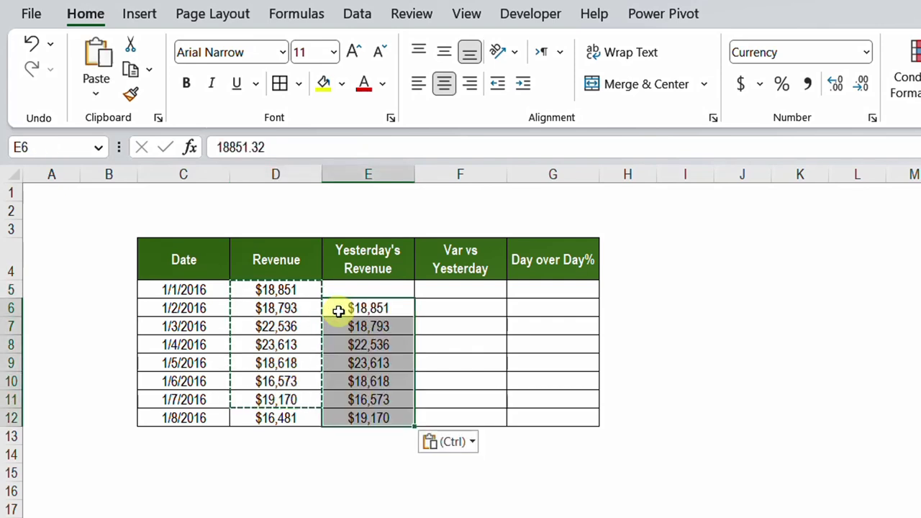
key(Escape)
Calculate Var vs Yesterday in F6 with =D6-E6 and fill the formula down to row 12.
key(Left)
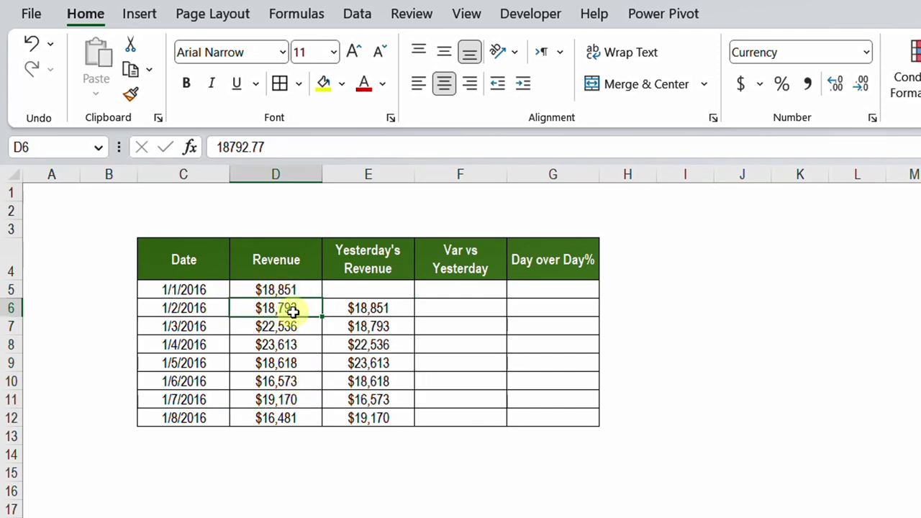
click(381, 307)
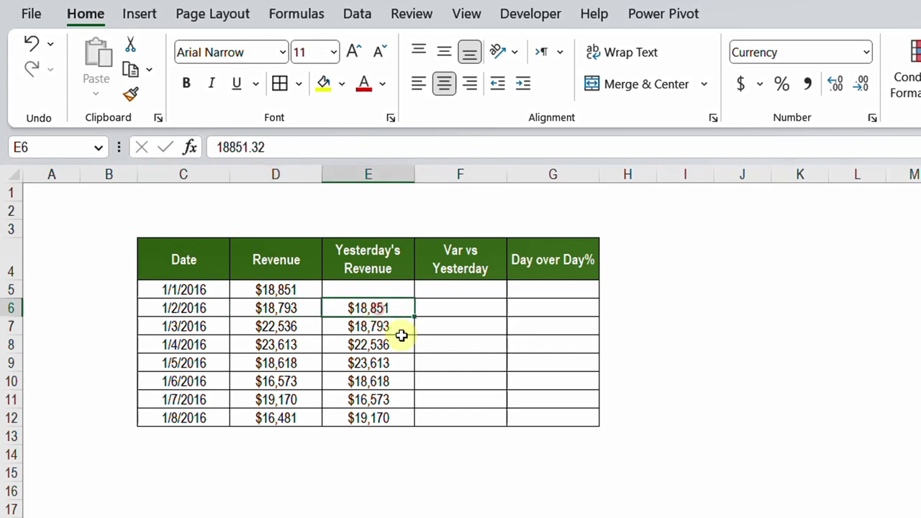
click(472, 309)
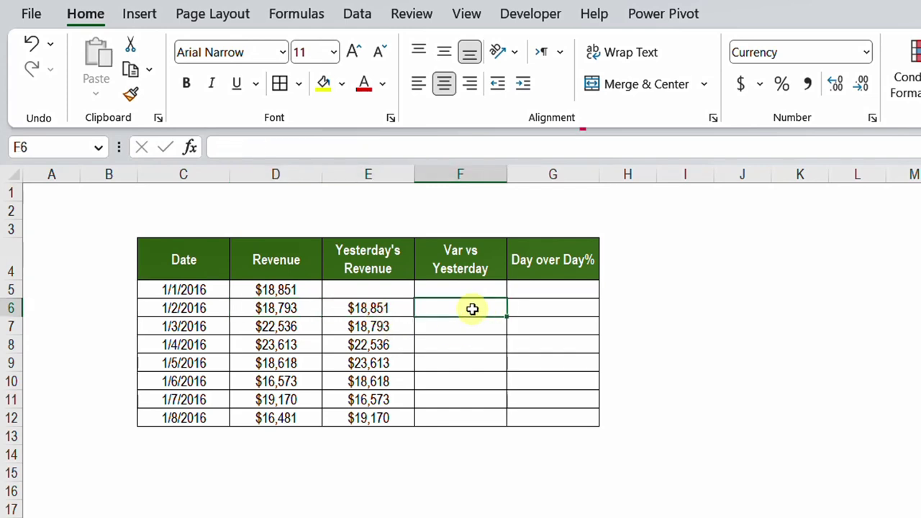
text(=)
key(Left)
key(Left)
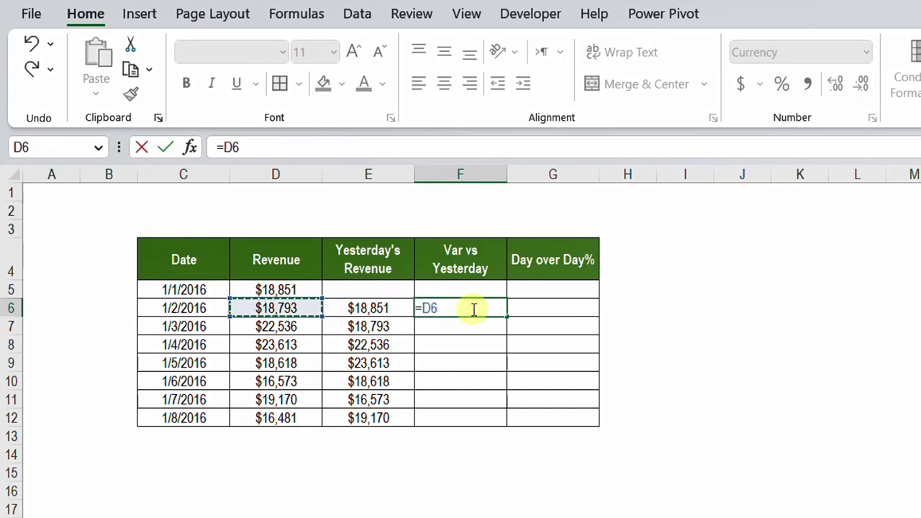
text(-)
key(Left)
key(Return)
click(473, 308)
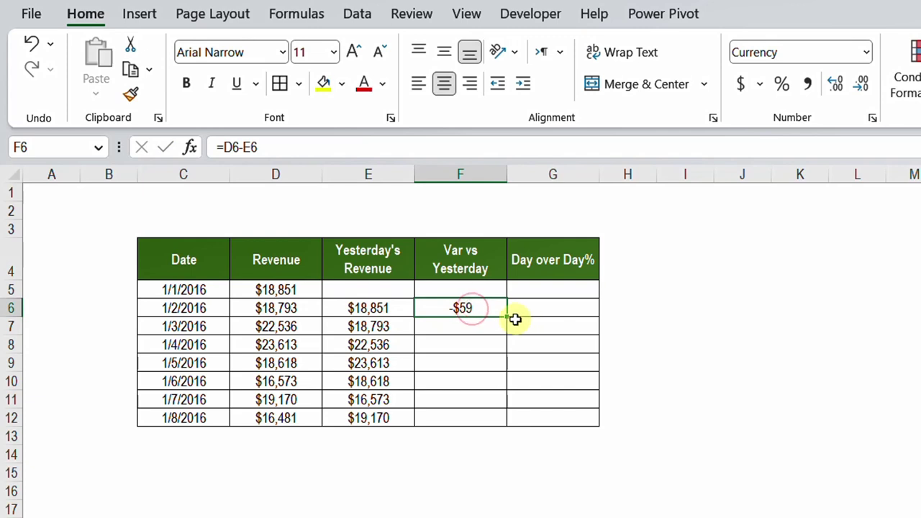
double_click(507, 318)
Calculate Day over Day% in G6 with =F6/E6 and fill the formula down to row 12.
click(539, 315)
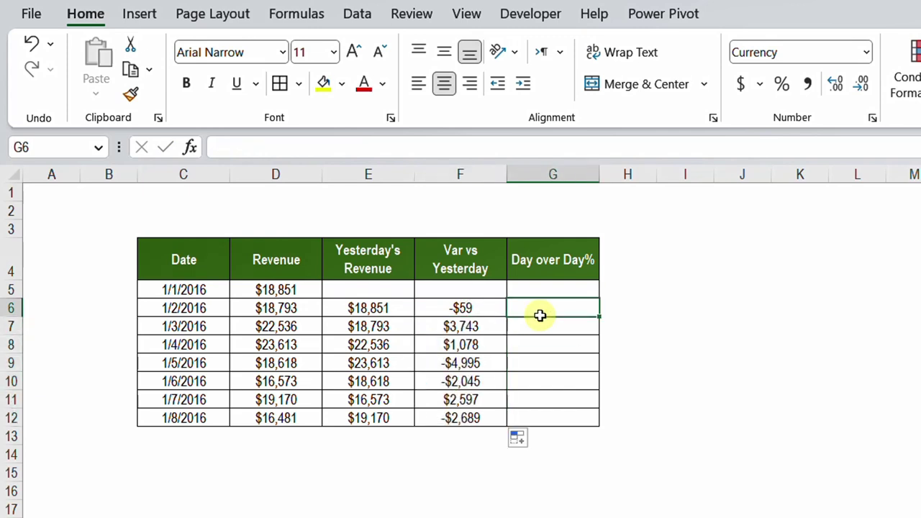
text(=)
key(Left)
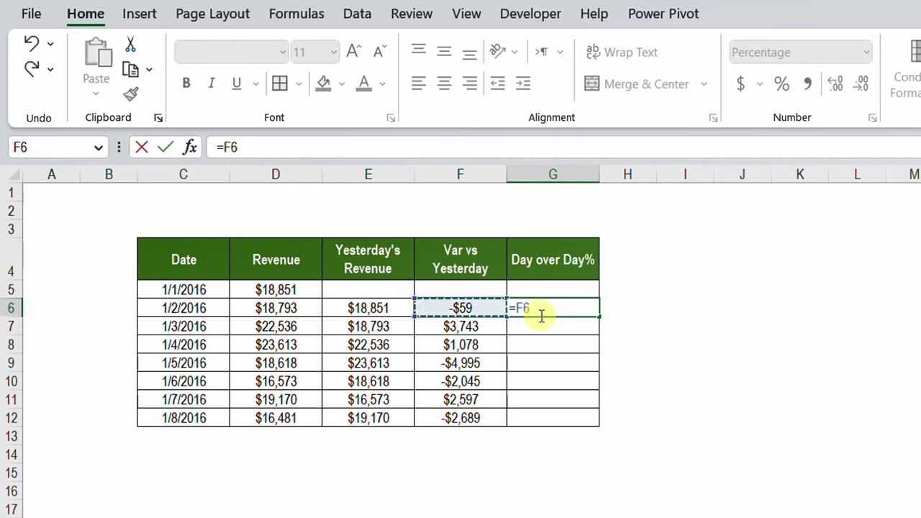
text(/)
key(Left)
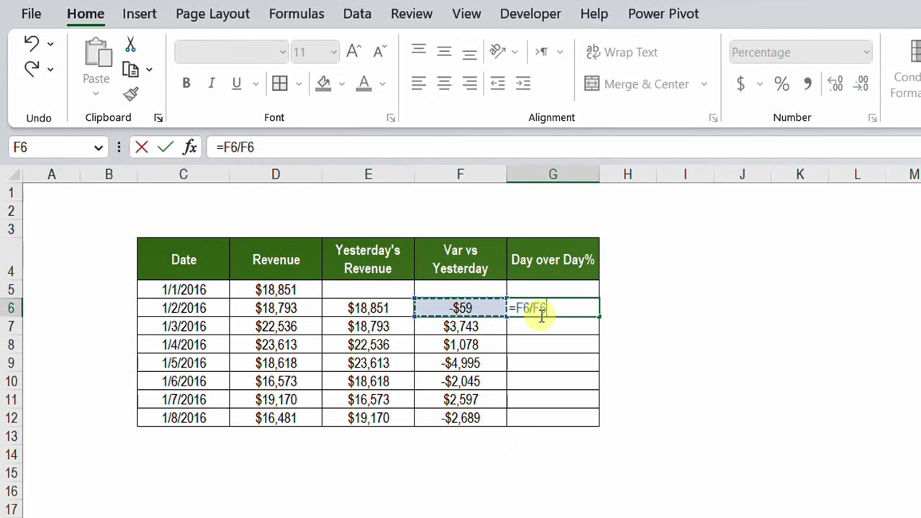
key(Left)
key(Return)
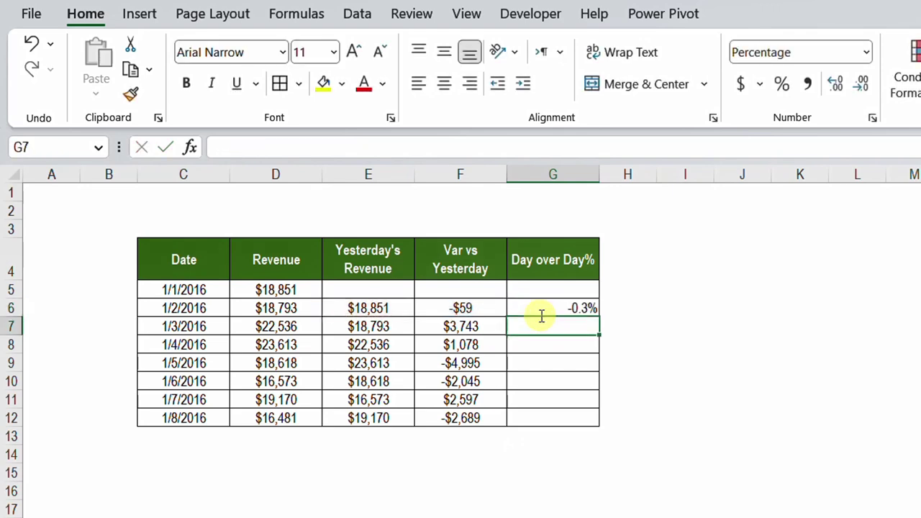
click(532, 308)
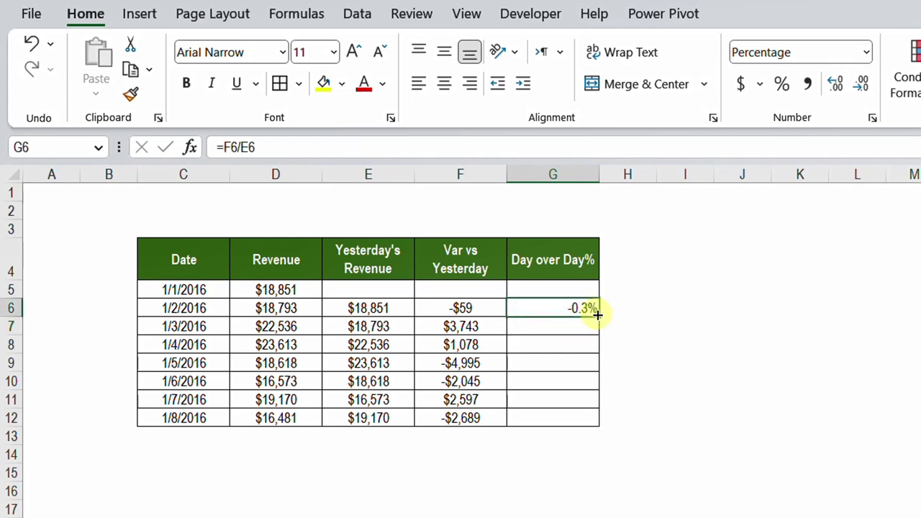
double_click(597, 314)
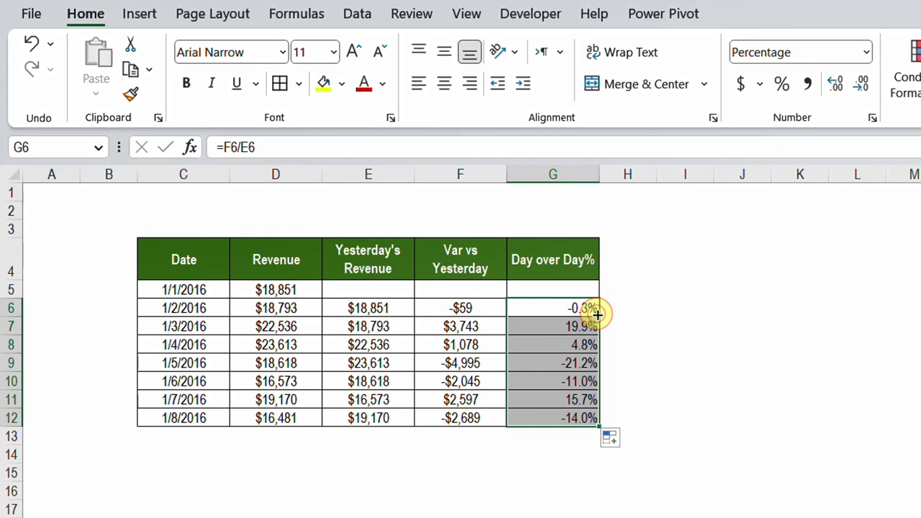
Check the Yesterday's Revenue values for 1/2/2016 through 1/5/2016 against the Revenue column.
click(349, 308)
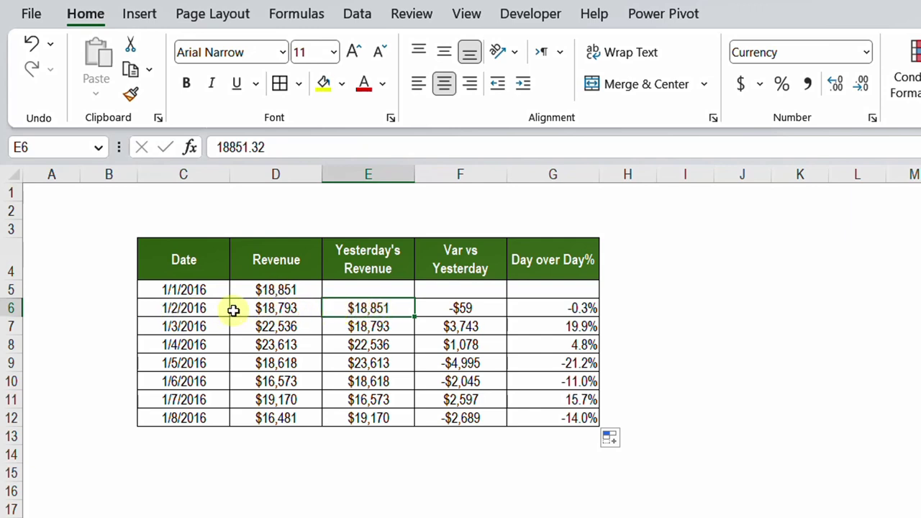
click(380, 326)
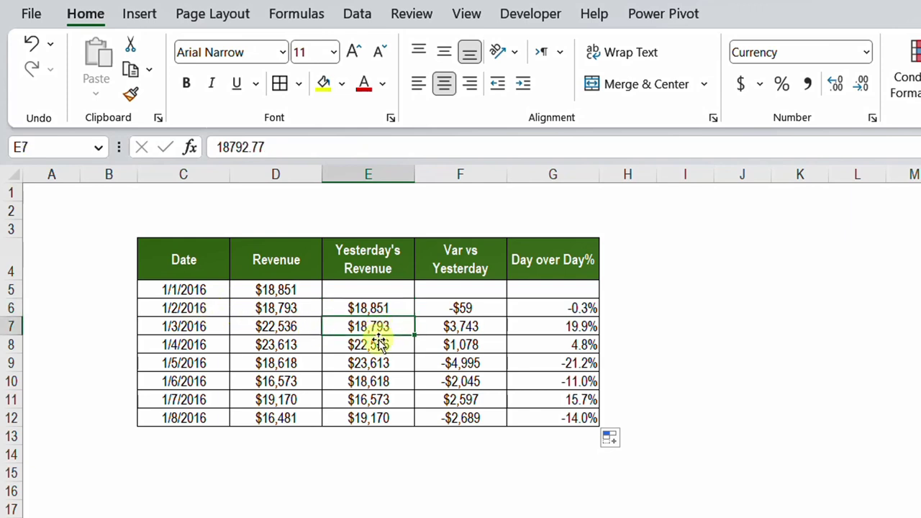
click(376, 346)
click(375, 364)
In Power Pivot, start a measure named YT Revenue below YoY % using CALCULATE with [Revenue] as its expression.
key(ctrl+End)
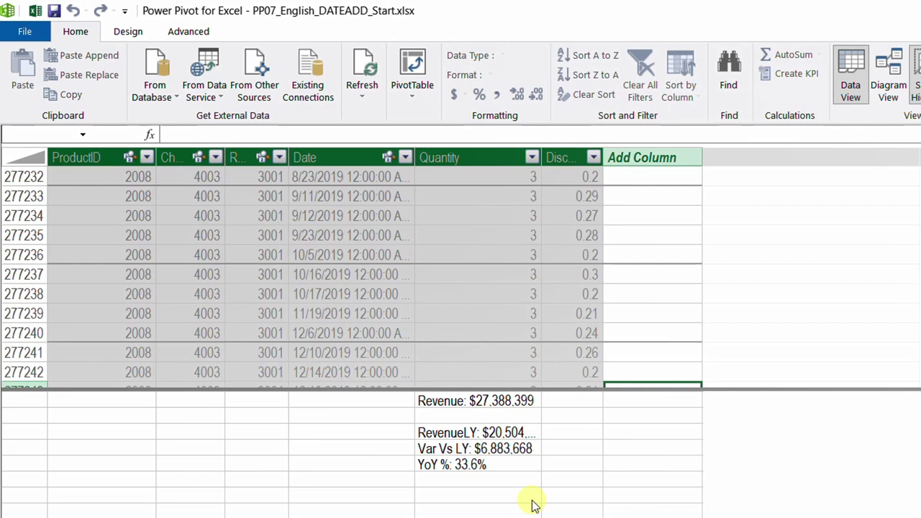
click(460, 496)
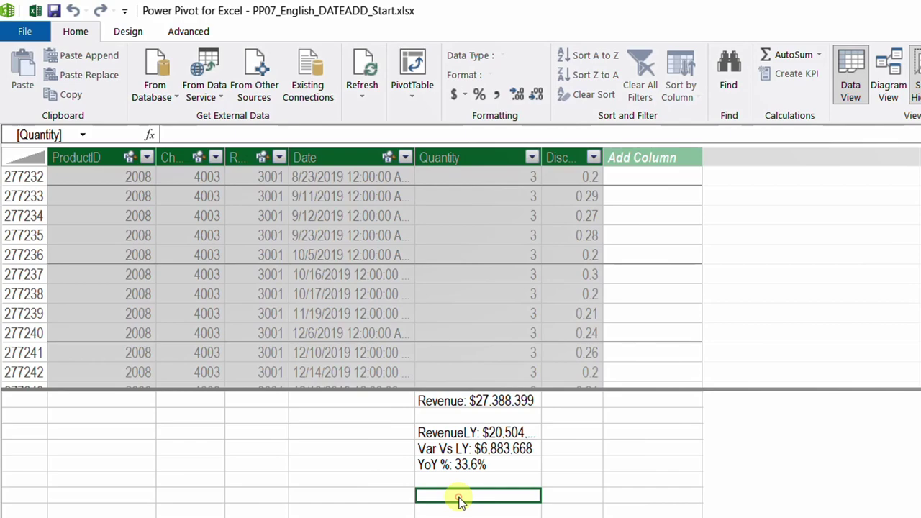
text(YT Revenue)
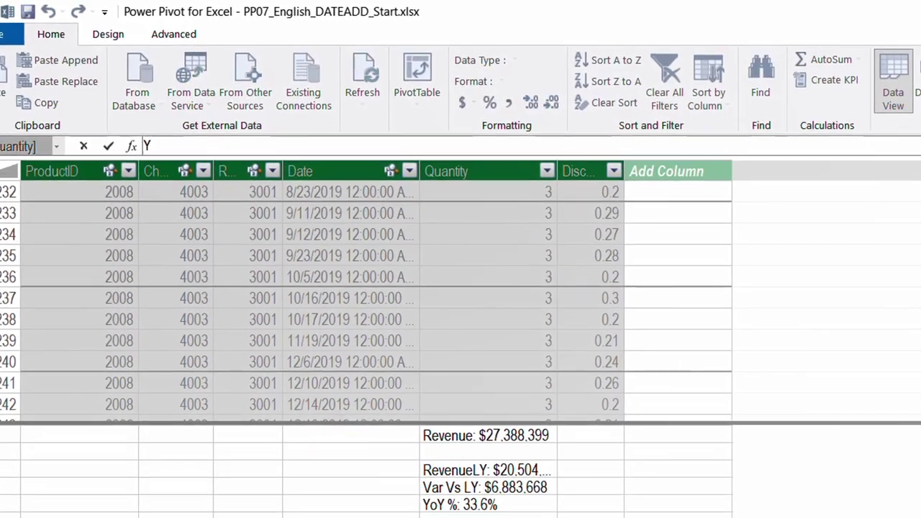
text(:=)
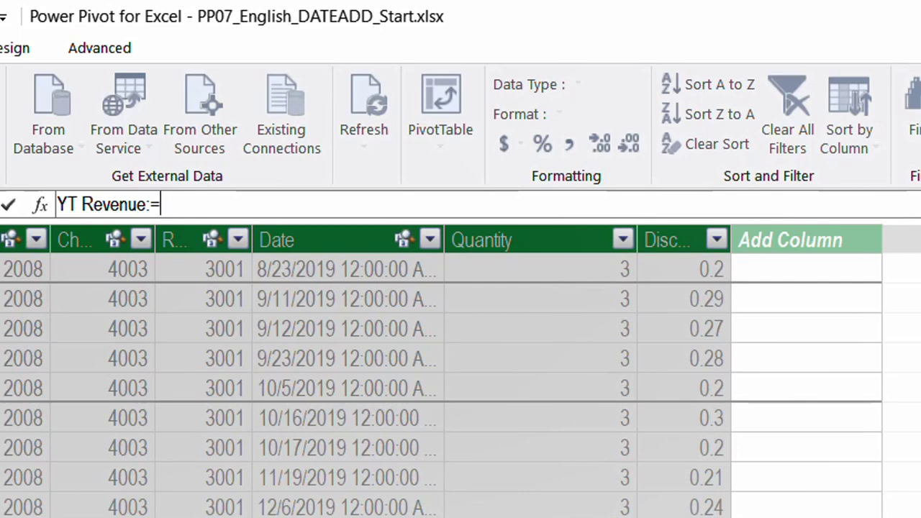
text(CALCULATE()
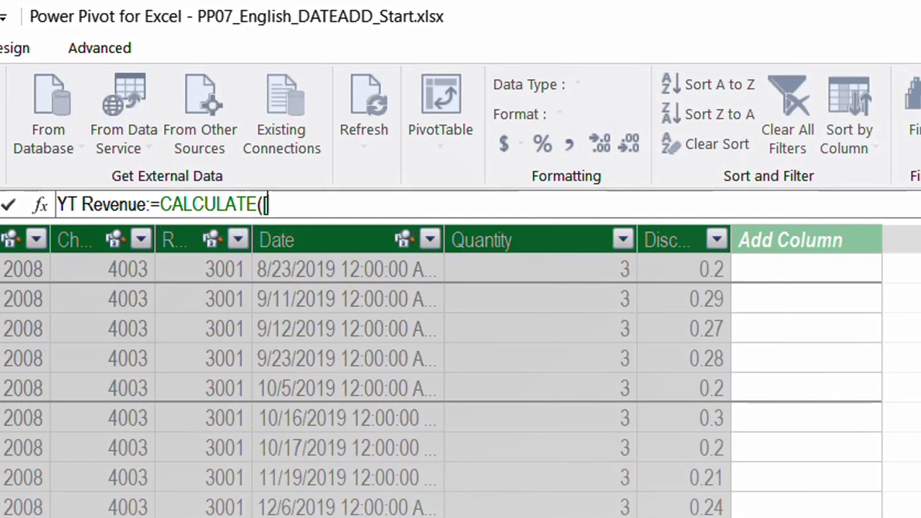
text([)
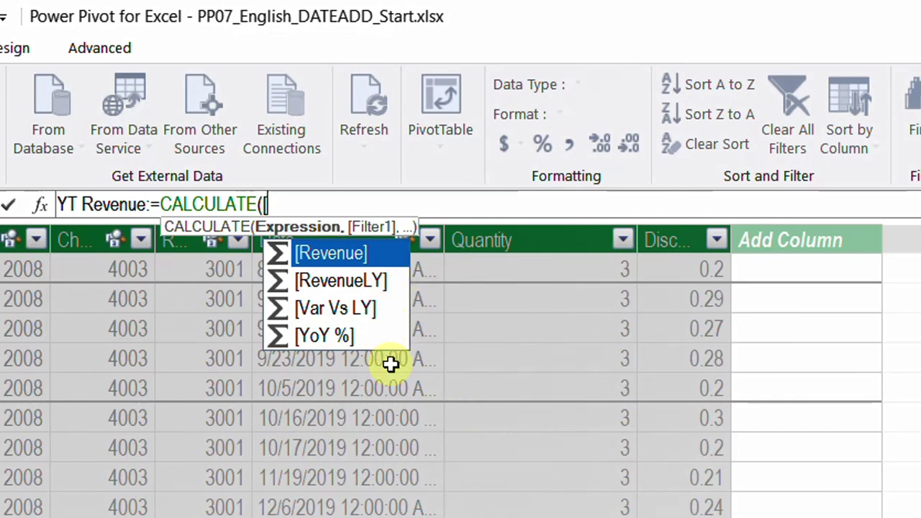
double_click(320, 257)
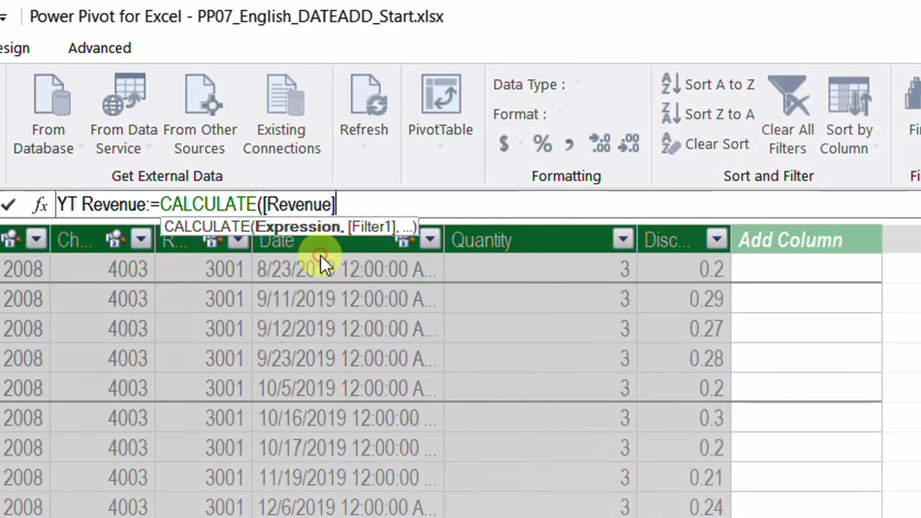
text(,)
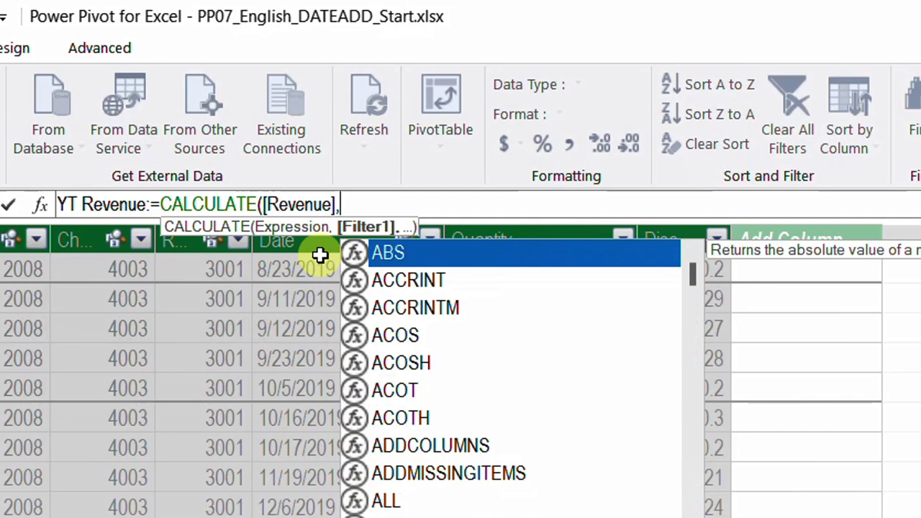
Add DATEADD as the CALCULATE filter in the YT Revenue measure, with 'Calendar'[Date] as its dates.
text(da)
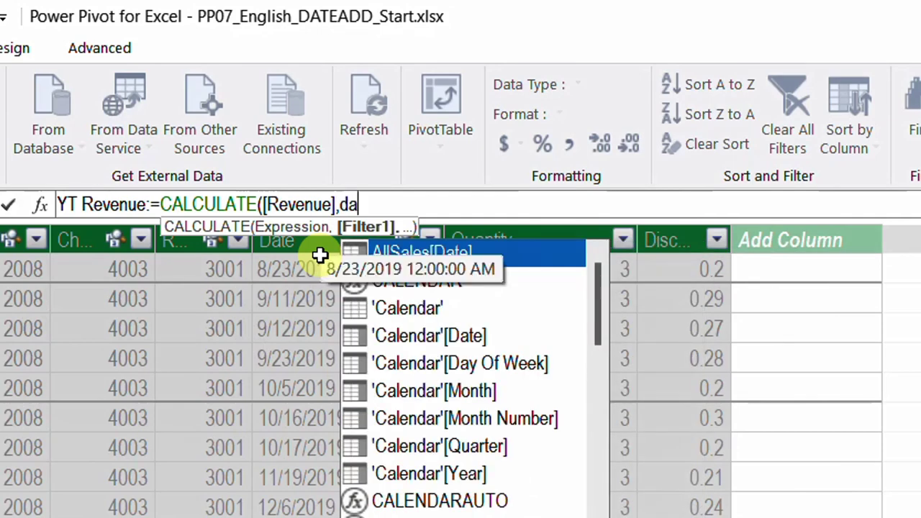
text(tes)
key(Tab)
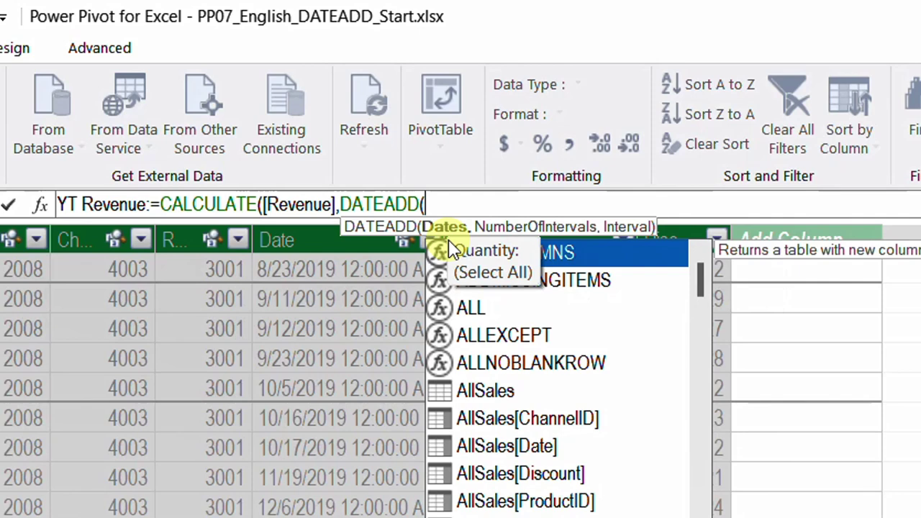
text(cale)
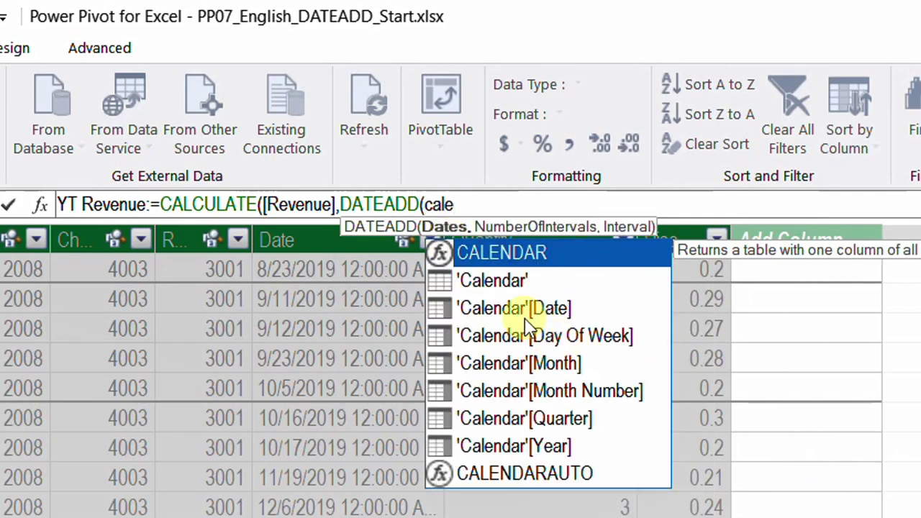
click(510, 304)
double_click(510, 304)
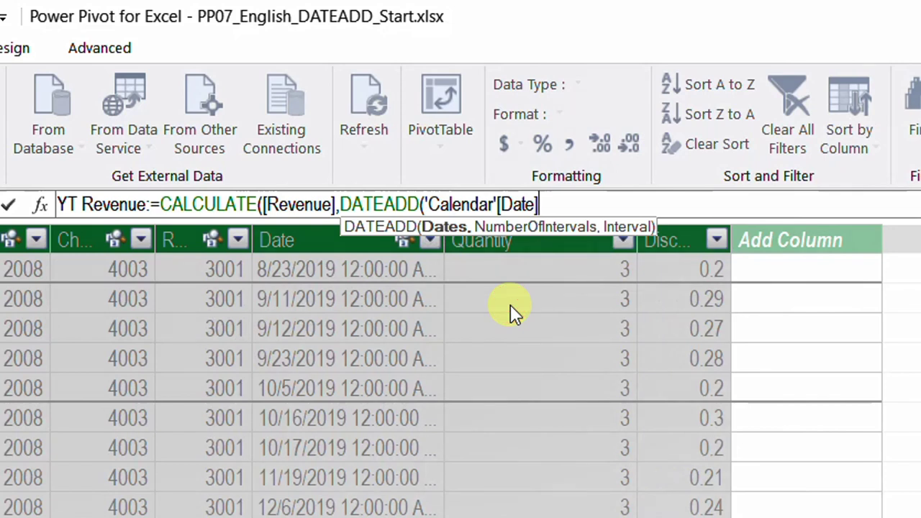
Complete DATEADD with -1 as the number of intervals and DAY as the interval, and commit the YT Revenue measure.
text(,)
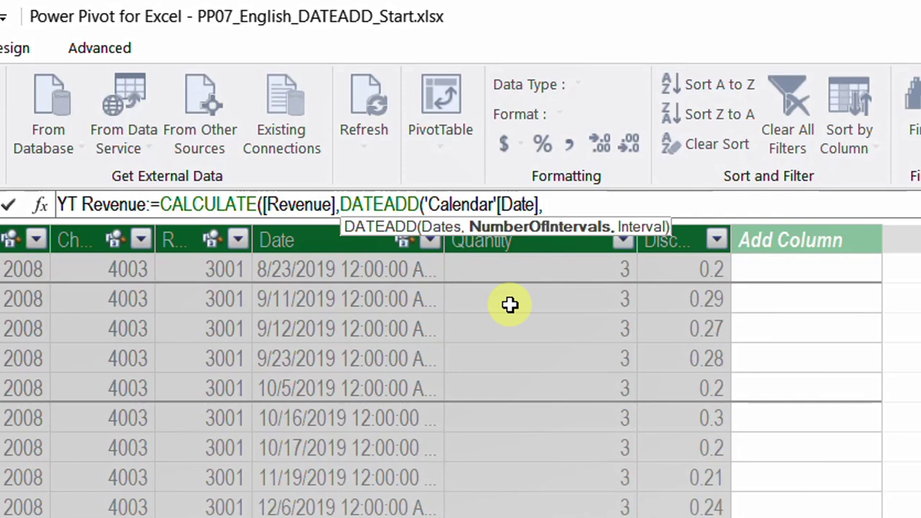
text(-1,)
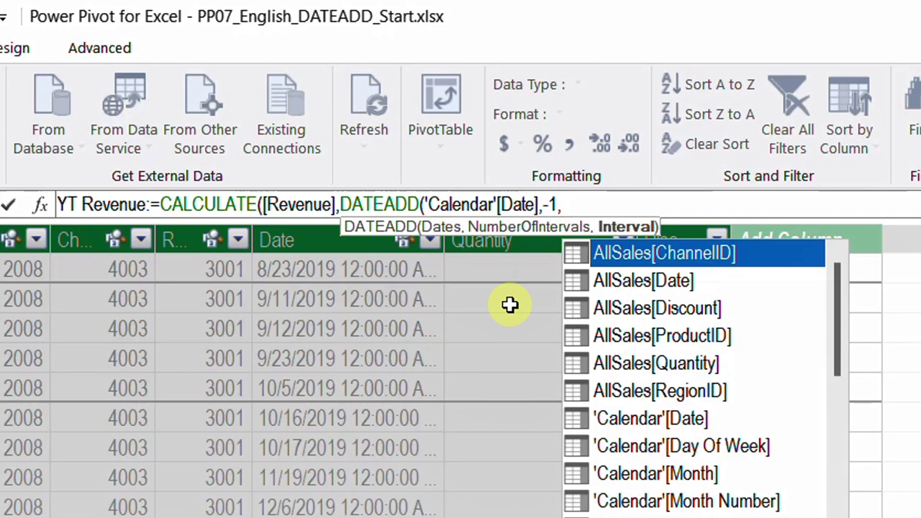
text(day)
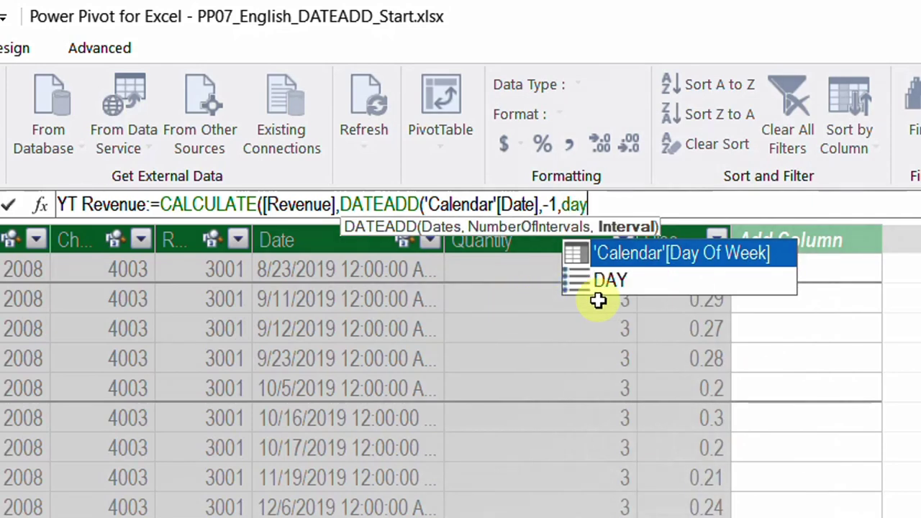
click(608, 286)
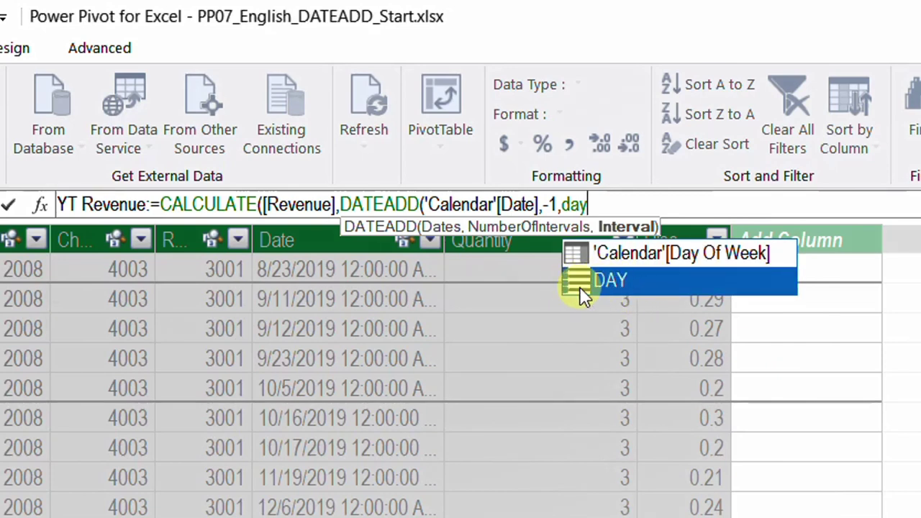
double_click(620, 286)
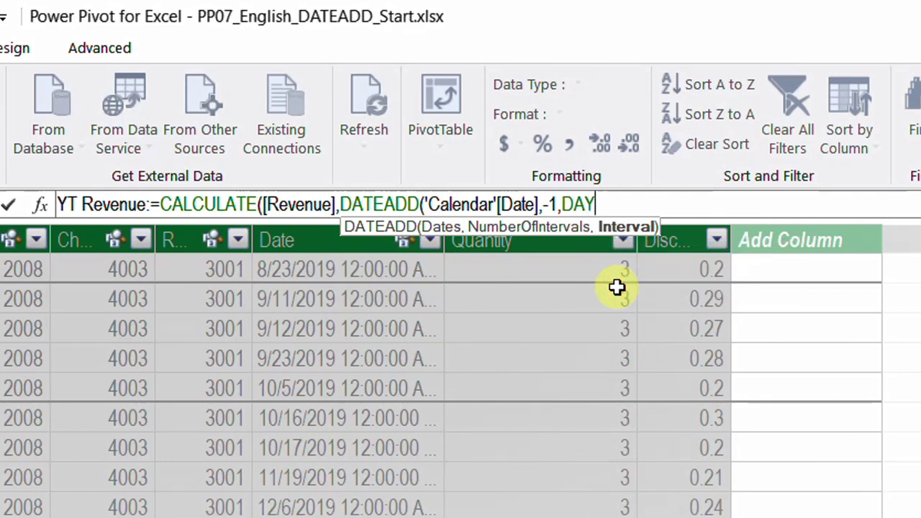
text())
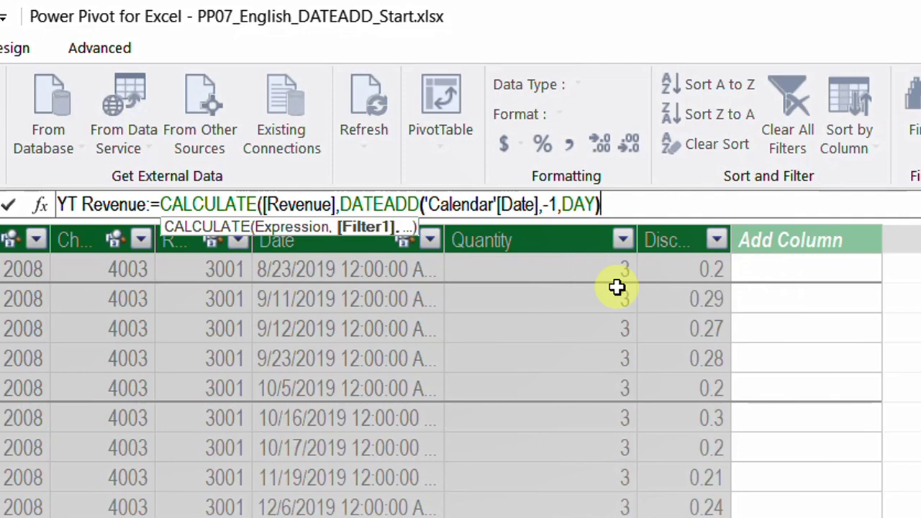
text())
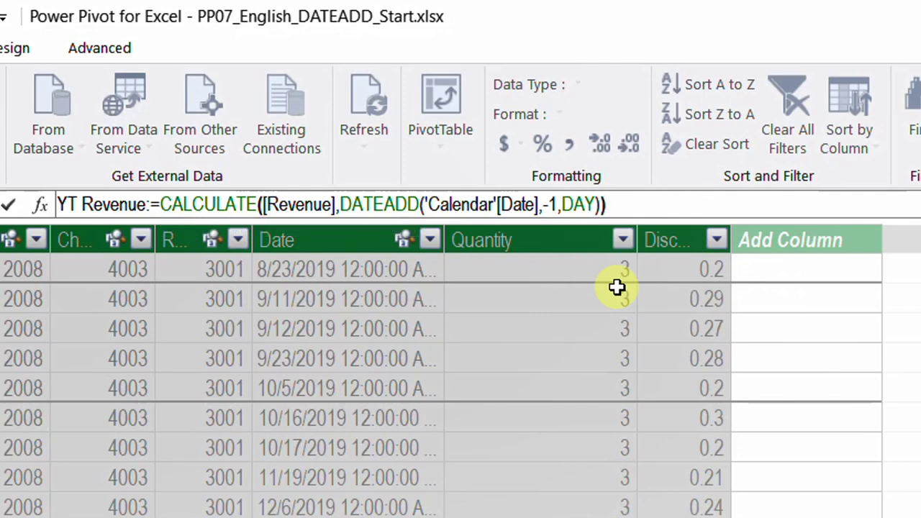
key(Return)
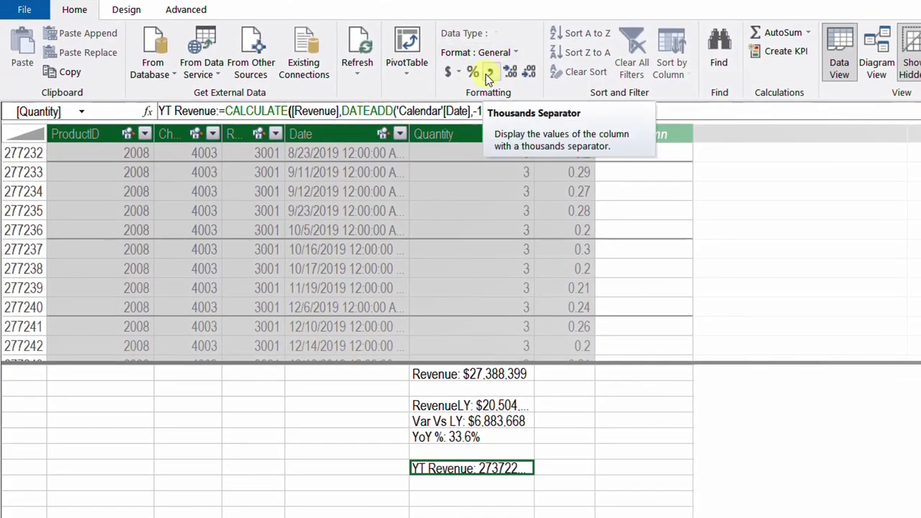
Format the YT Revenue measure as dollar currency with fewer decimal places.
click(456, 75)
click(468, 90)
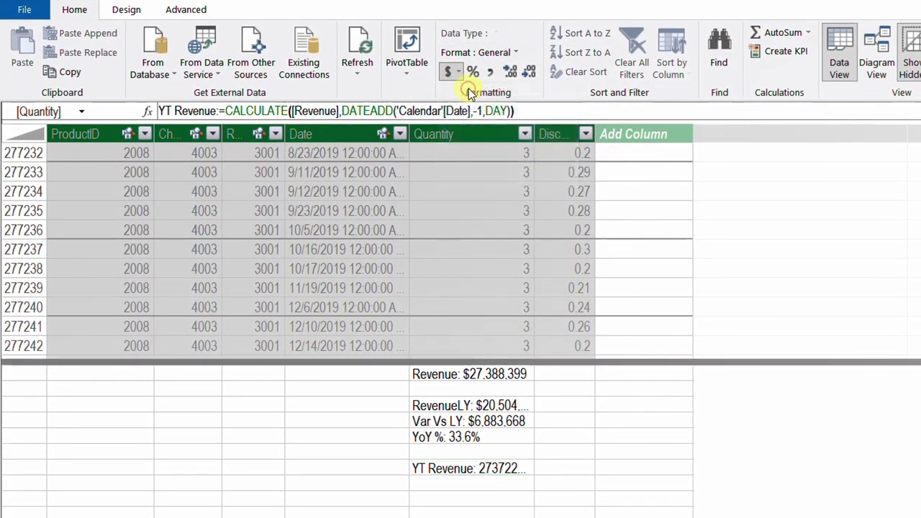
click(529, 72)
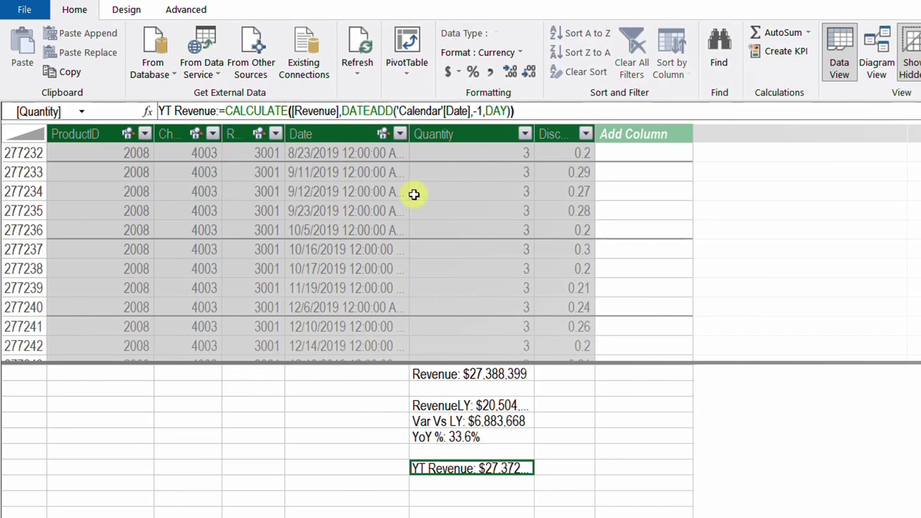
Create a PivotTable from the data model on the existing DATEADD worksheet at cell J4.
click(414, 72)
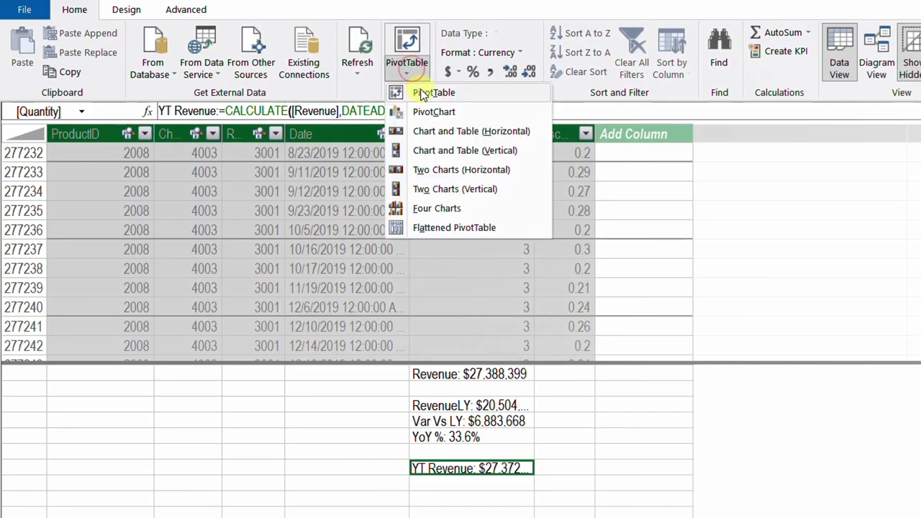
click(423, 92)
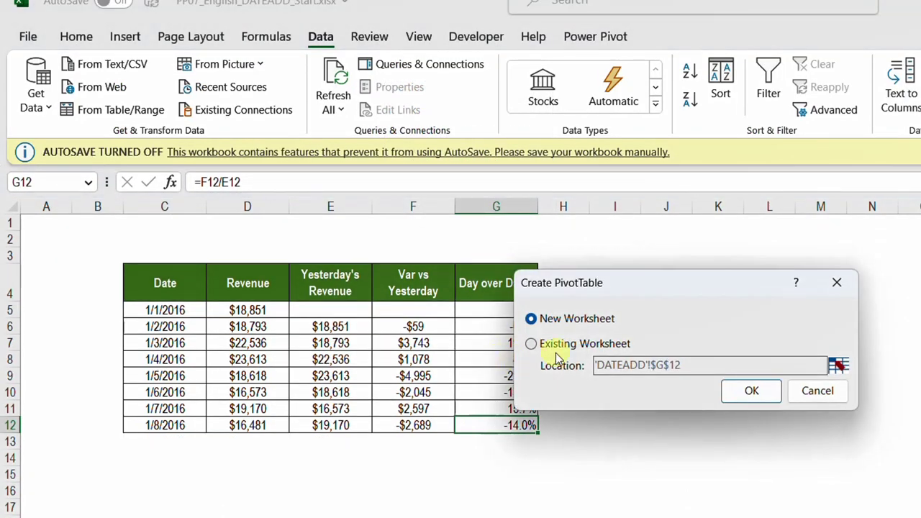
click(536, 344)
drag(663, 275, 676, 297)
key(Return)
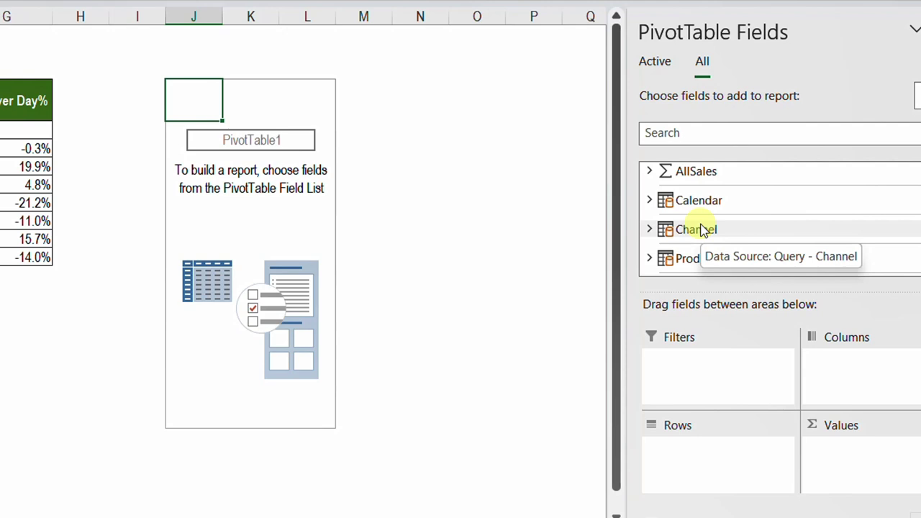
Add the Revenue and YT Revenue measures from AllSales to the PivotTable's values.
click(648, 170)
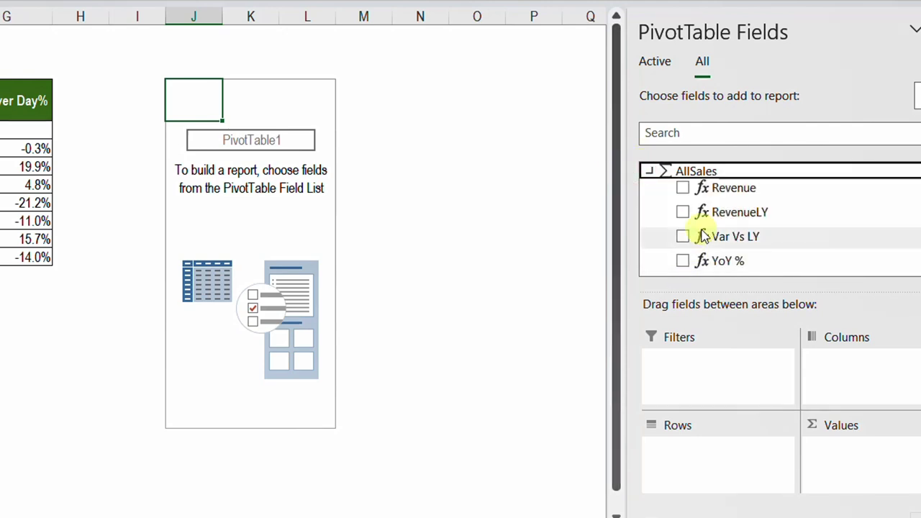
drag(729, 190, 856, 446)
scroll(760, 240, down, 1)
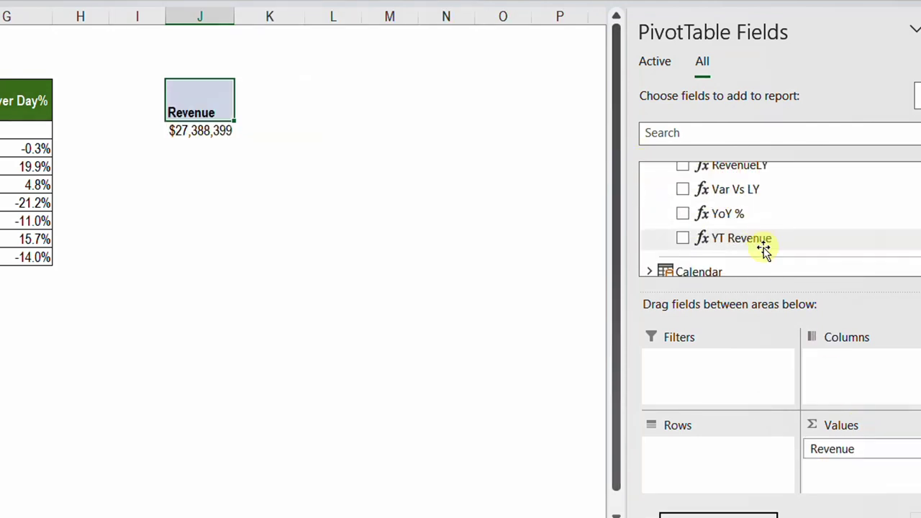
drag(746, 246, 878, 477)
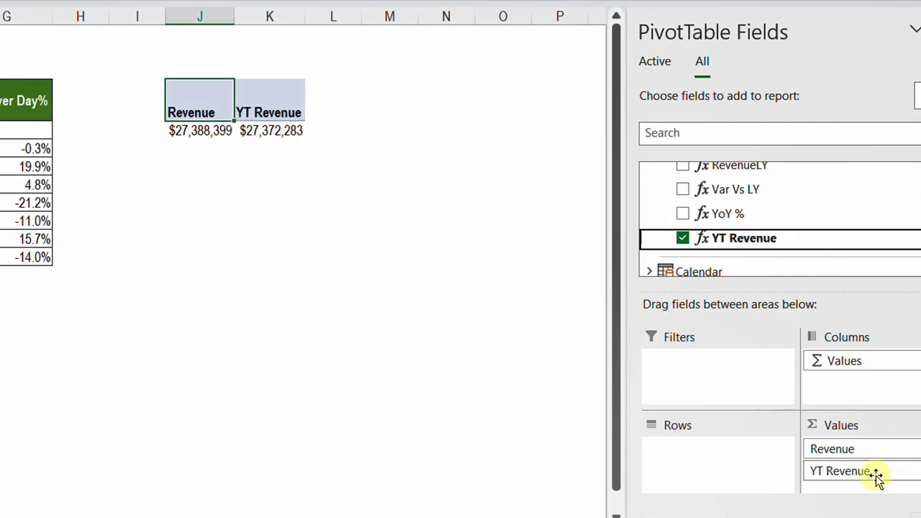
Add the Date field from the Calendar table to the PivotTable's rows.
click(741, 267)
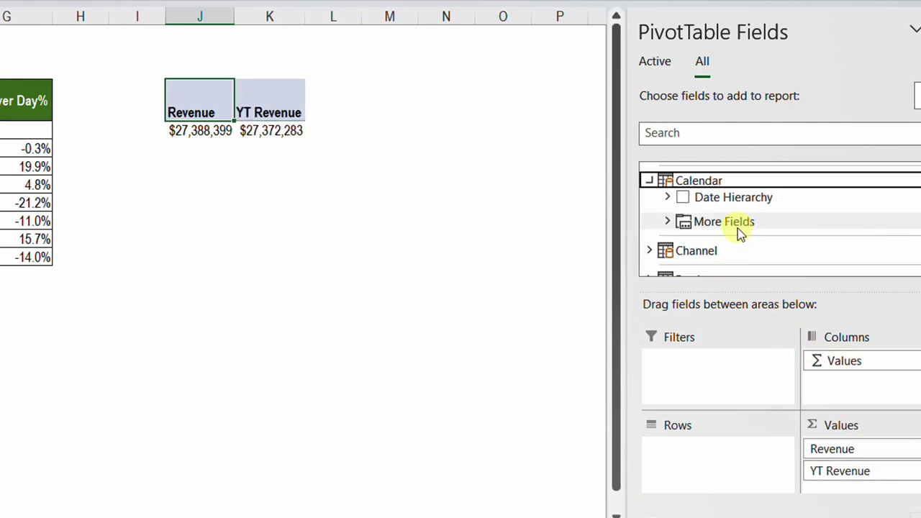
click(667, 223)
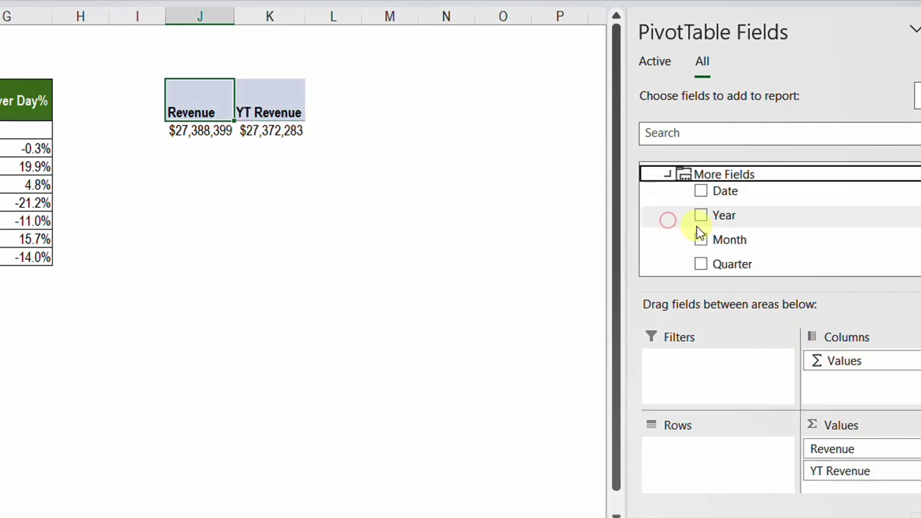
drag(712, 192, 727, 467)
Filter the PivotTable's row dates to show only 1/1/2016 through 1/8/2016.
click(243, 113)
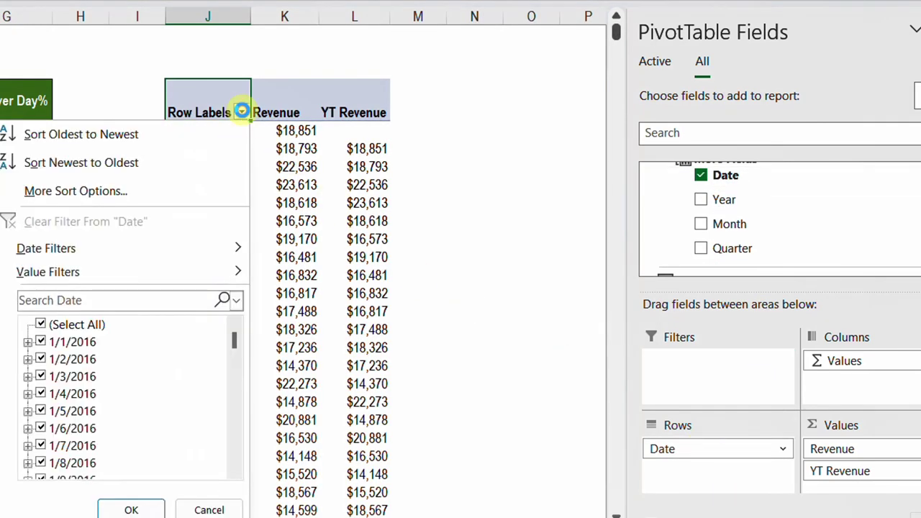
click(40, 325)
click(40, 342)
click(40, 359)
click(40, 377)
click(40, 394)
click(144, 510)
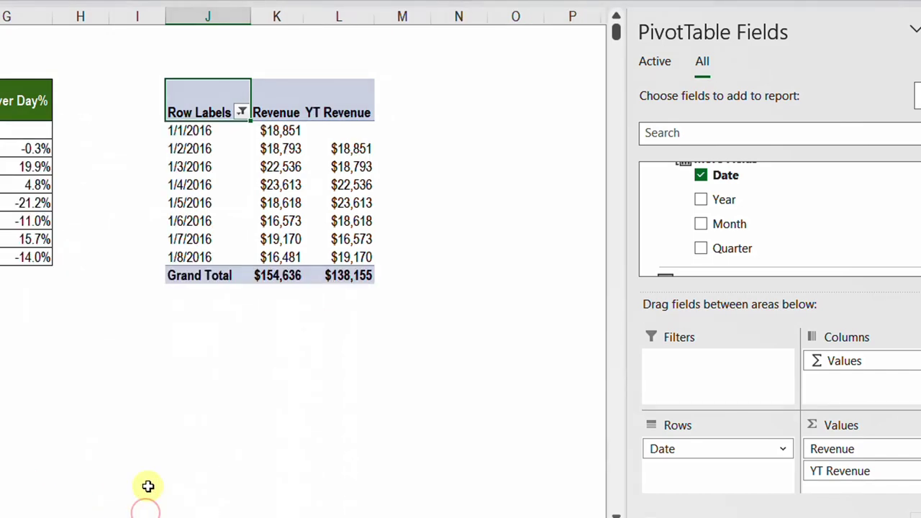
Check the PivotTable's YT Revenue values against the previous day's Revenue and the manually calculated table.
click(533, 148)
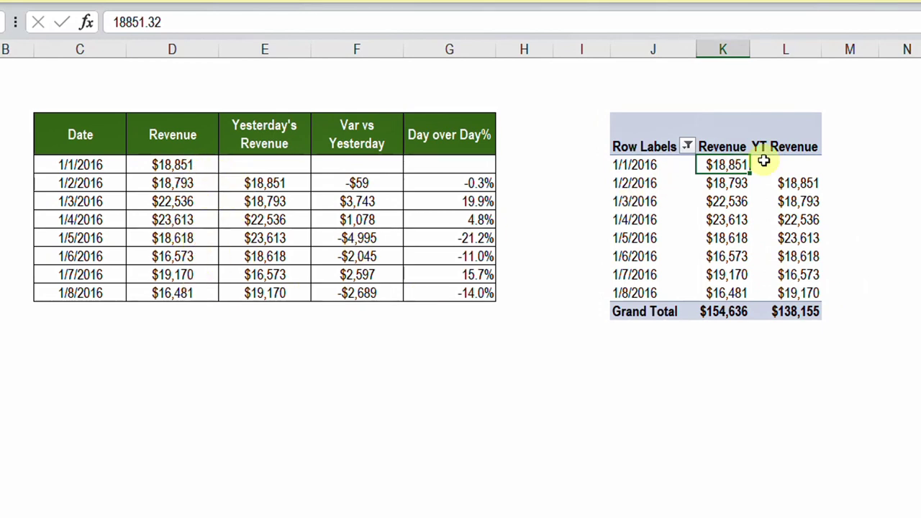
click(725, 117)
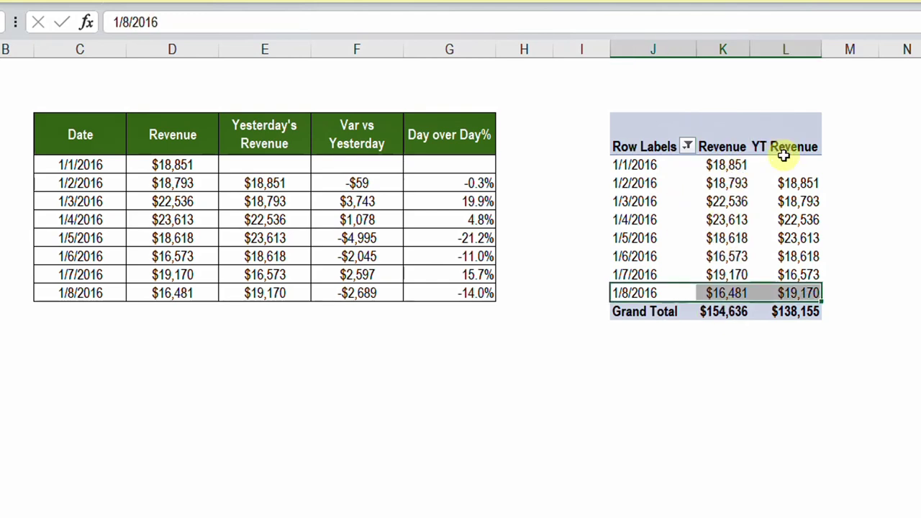
click(787, 183)
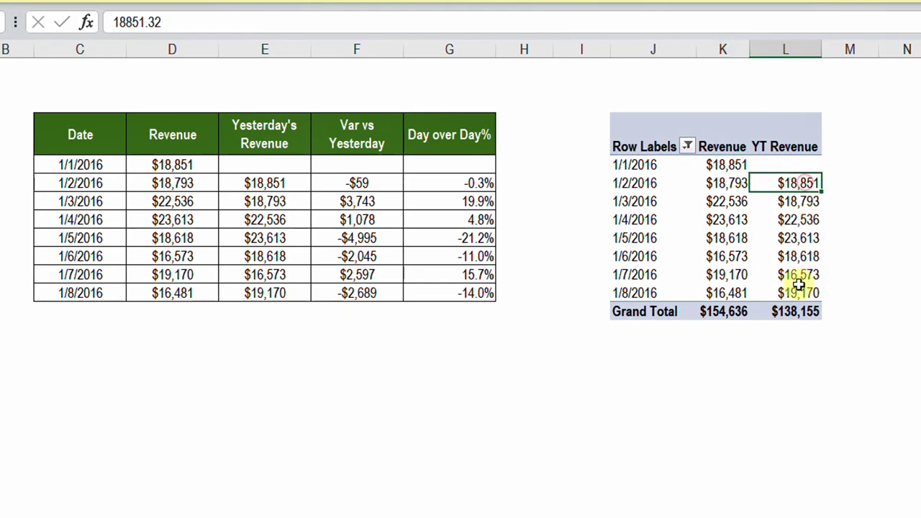
click(728, 189)
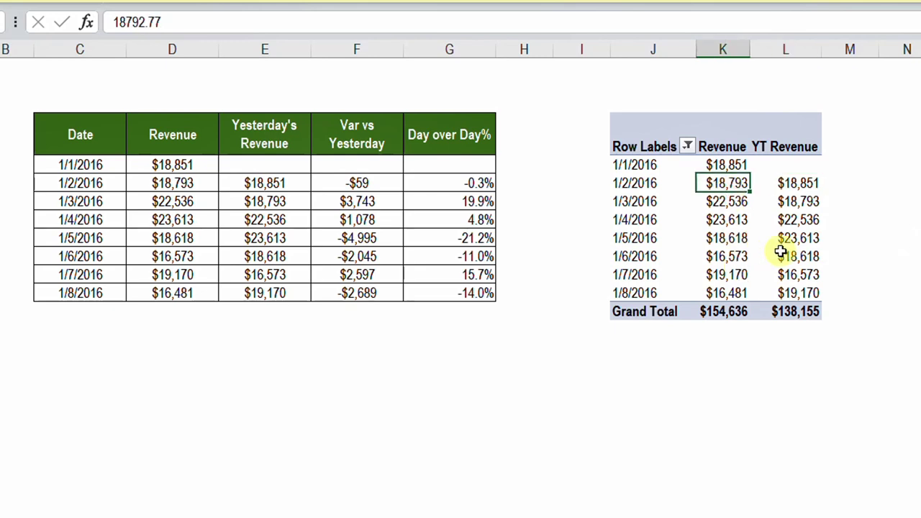
click(792, 204)
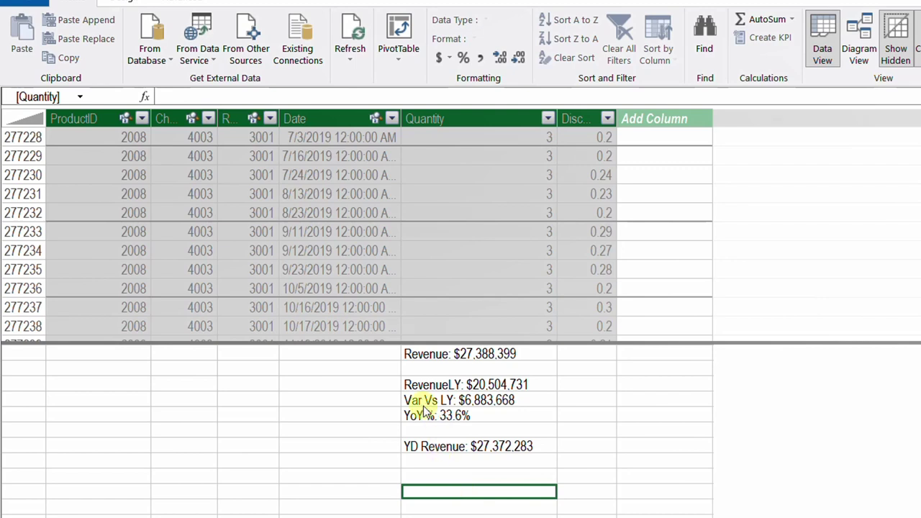
In Power Pivot, enter the label "Revenue section" in the calculation area cell beside the Revenue measure.
click(326, 350)
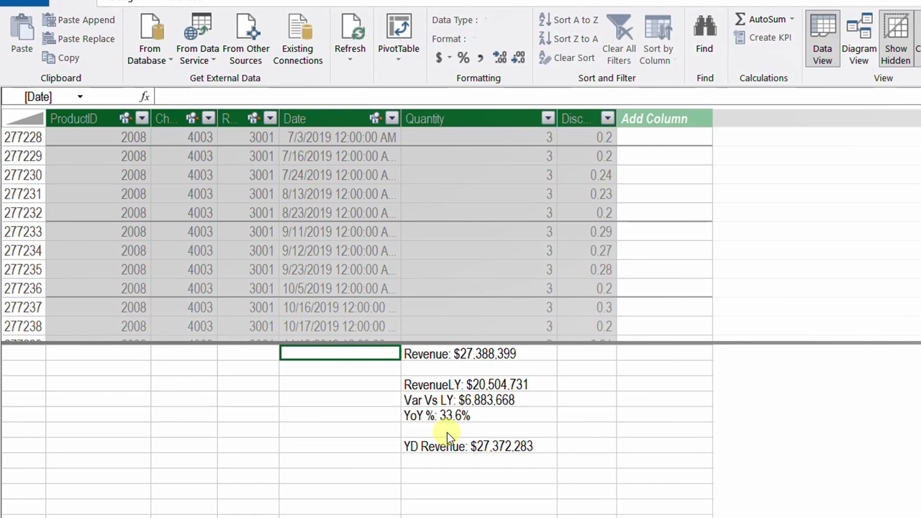
text(Revenue section)
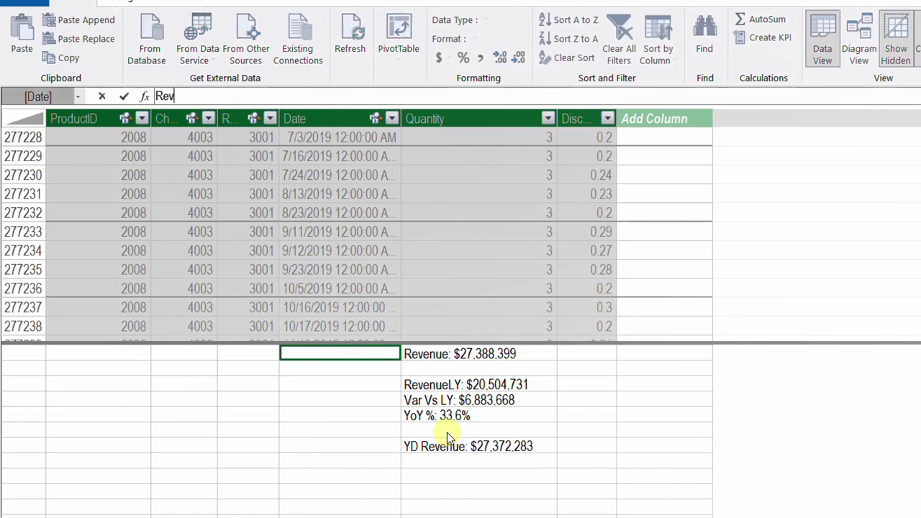
key(Return)
key(Return)
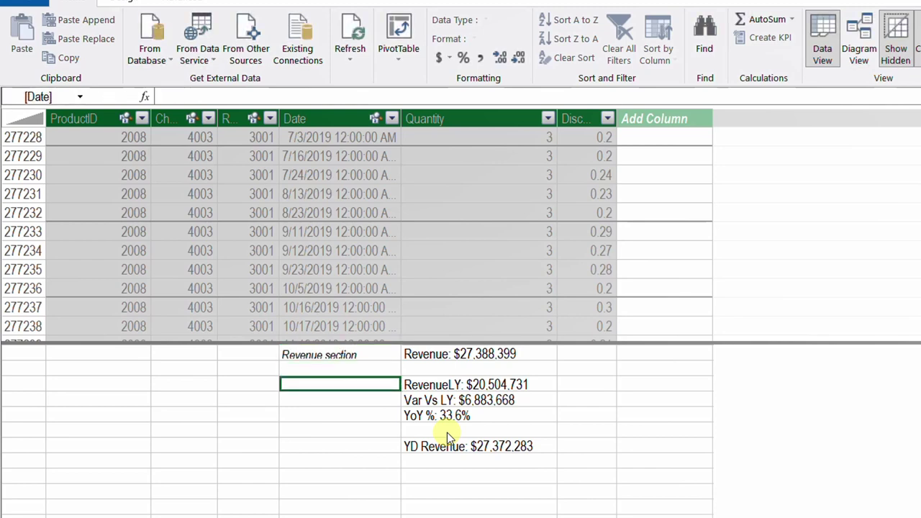
Enter the label "Revenue Last Year" beside the RevenueLY measure and "Yesterday Revenue" beside YD Revenue in the calculation area.
click(323, 356)
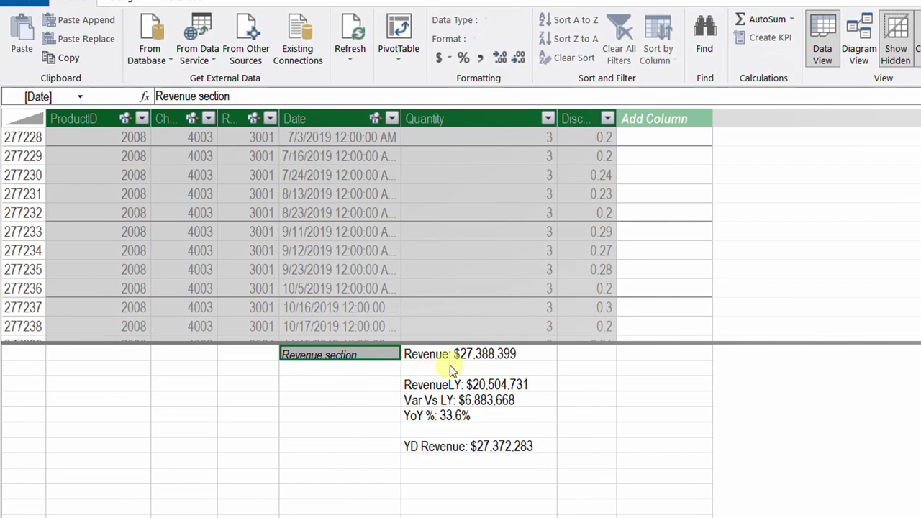
click(345, 384)
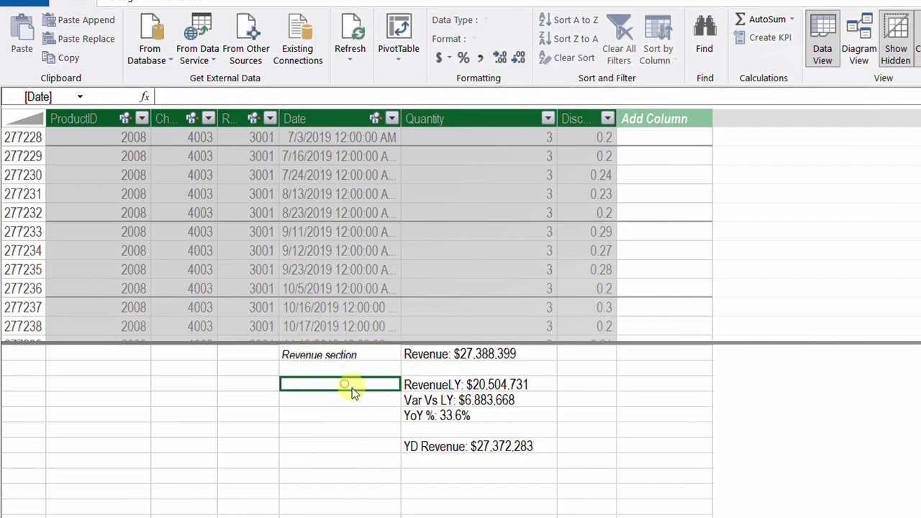
text(Revenue Last Year)
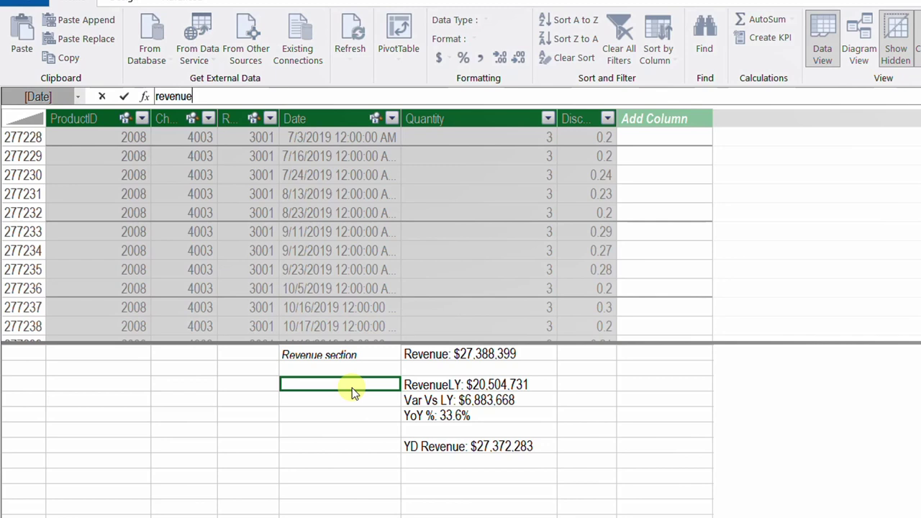
key(Return)
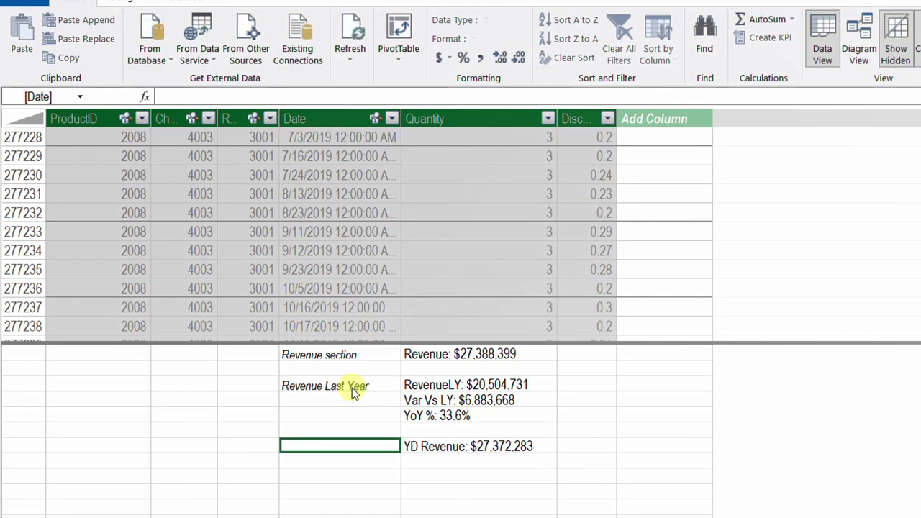
text(Yesterday Revenue)
key(Return)
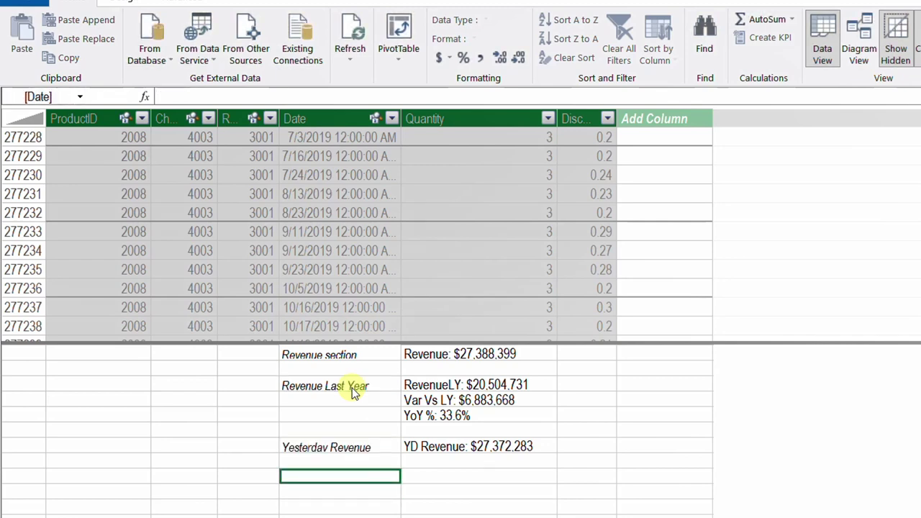
Add the label "Last Quarter Revenue" in the calculation area, two rows below the "Yesterday Revenue" label.
text(Last)
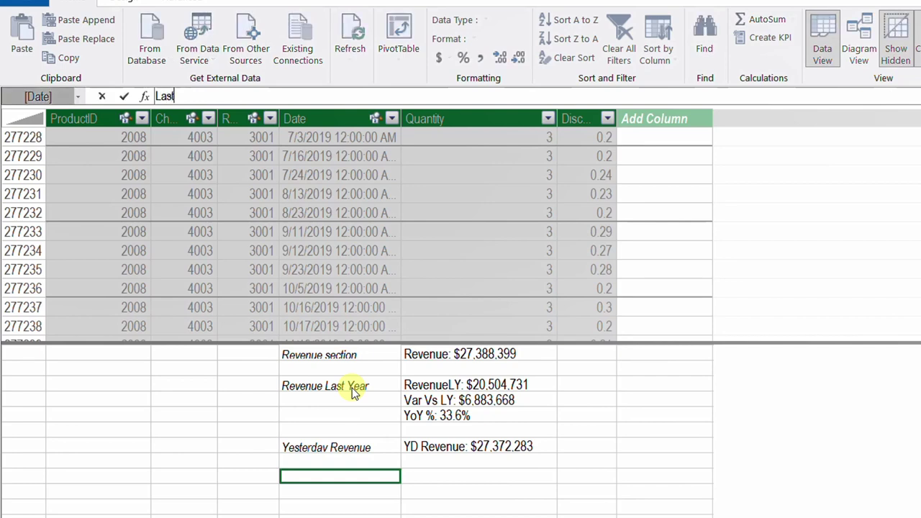
text( Quarter Revenue)
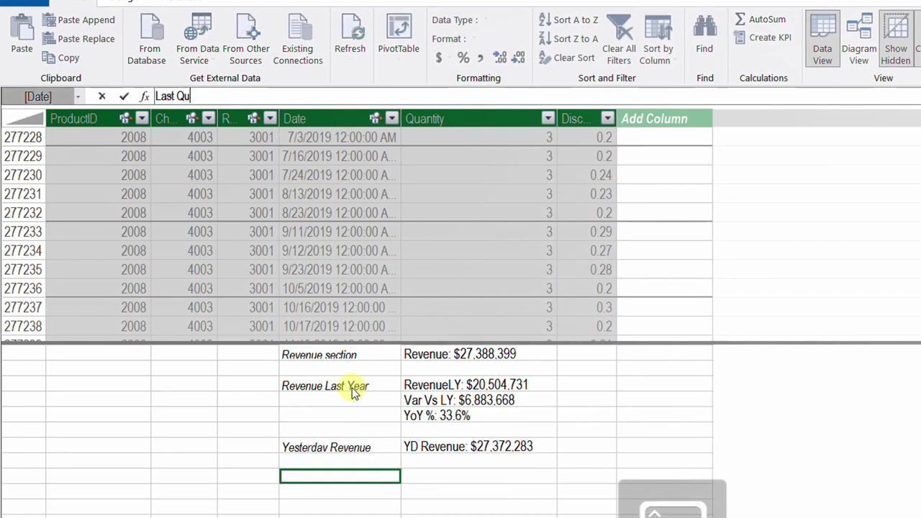
key(Tab)
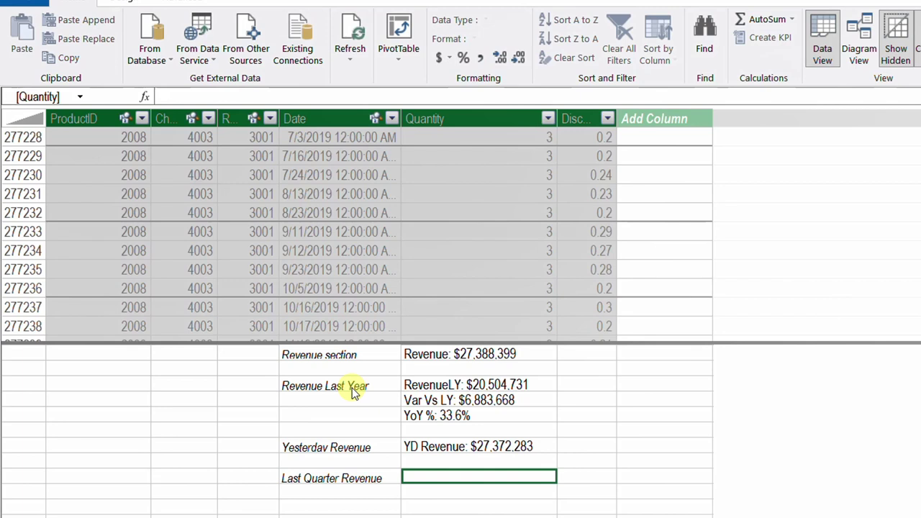
Begin an LQ Revenue measure beside the "Last Quarter Revenue" label, using CALCULATE with [Revenue] as the expression.
text(LQ Rve)
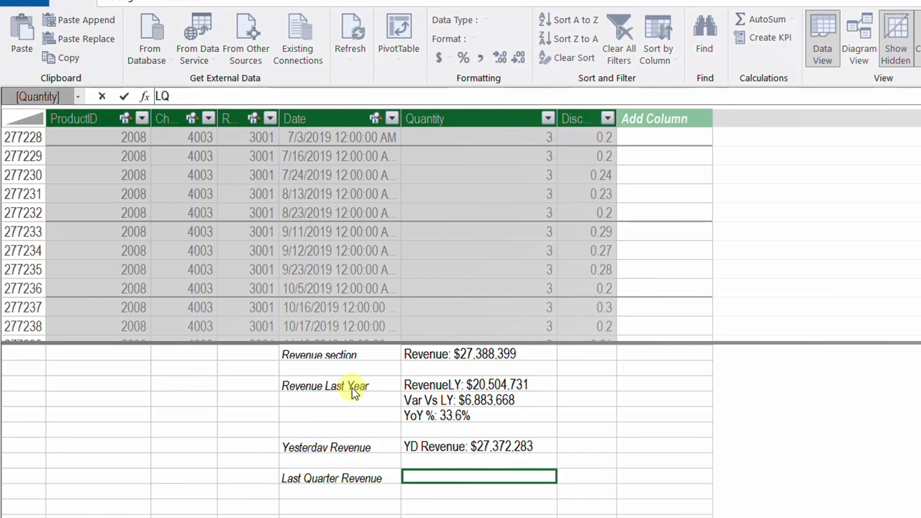
key(BackSpace)
key(BackSpace)
text(evenue:=)
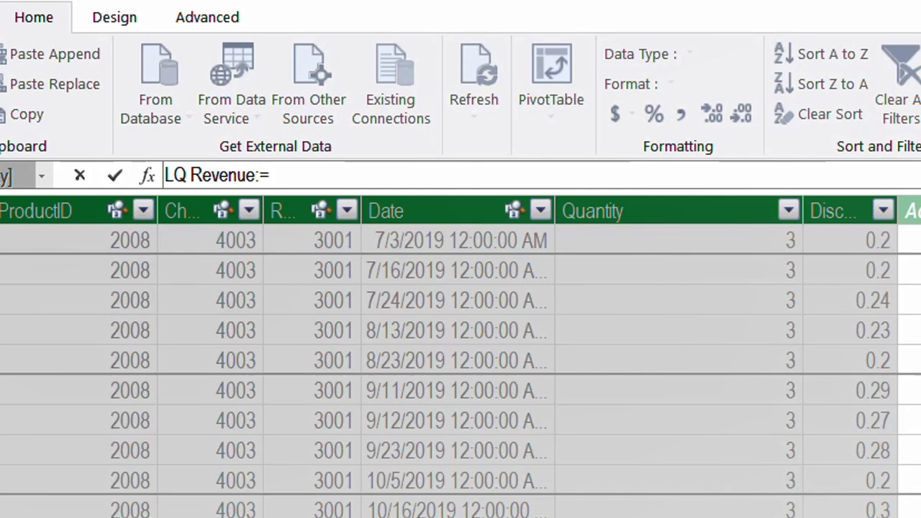
text(cal)
key(Tab)
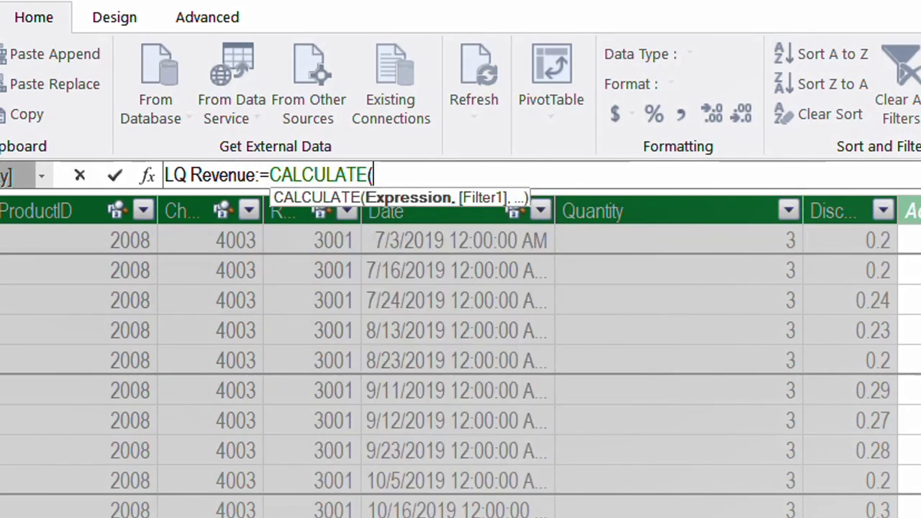
text([)
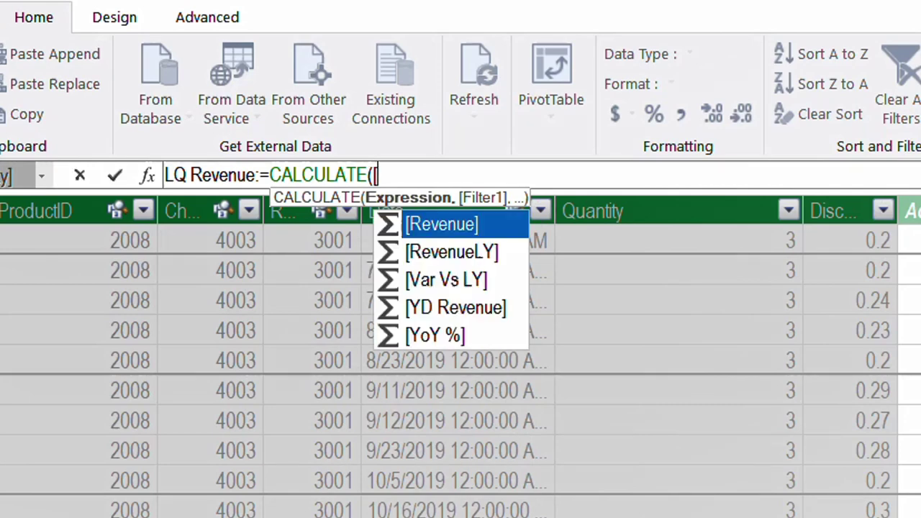
key(Tab)
text(,)
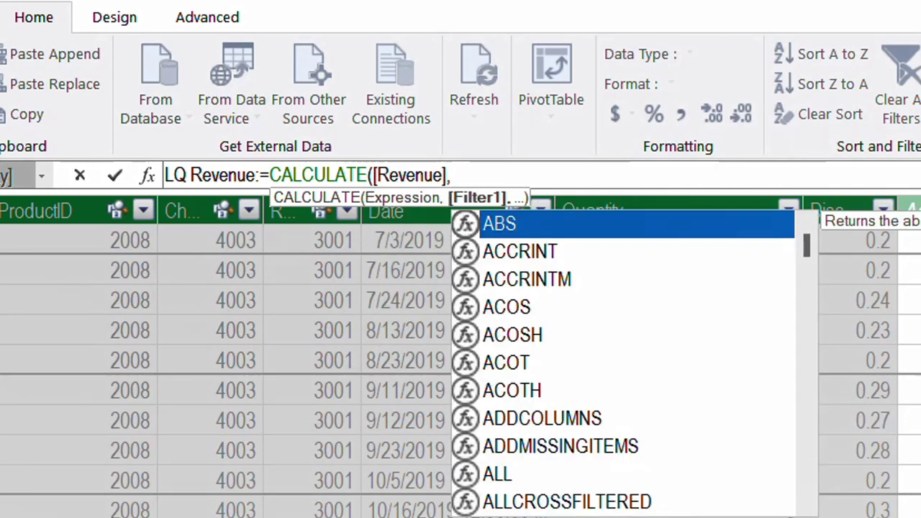
Add DATEADD as the CALCULATE filter, with 'Calendar'[Date] as its dates argument.
text(dateadd)
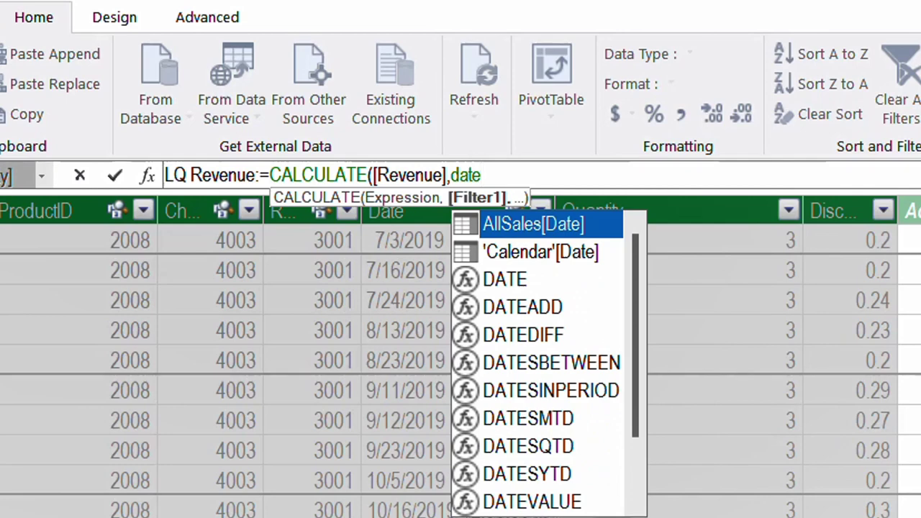
key(Tab)
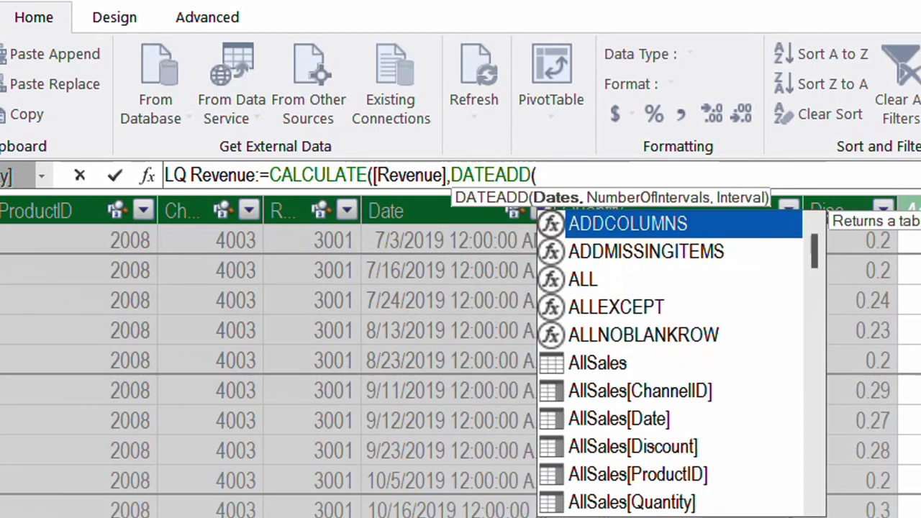
text(cal)
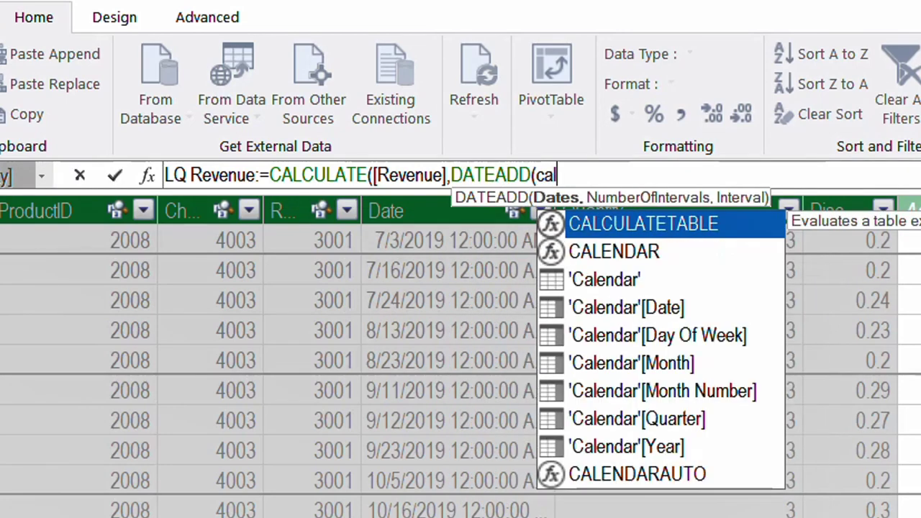
key(Down)
key(Down)
key(Down)
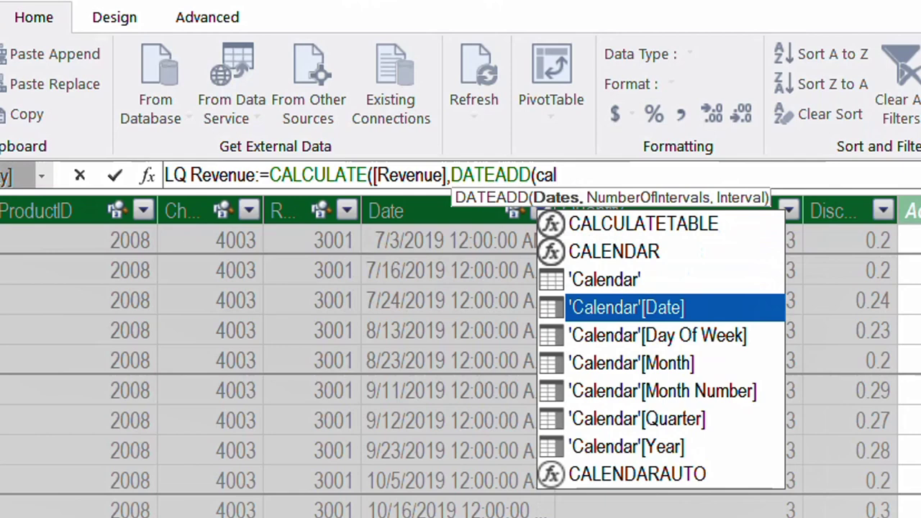
key(Tab)
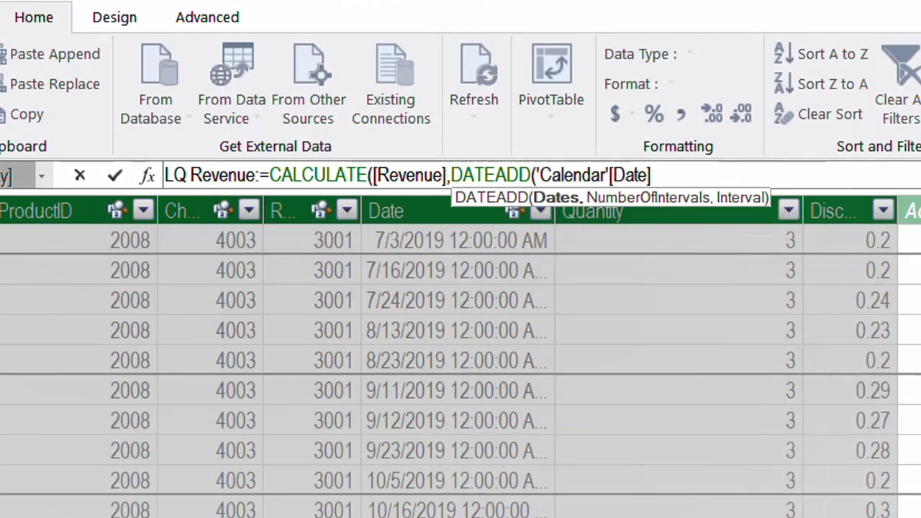
Complete the LQ Revenue formula with -1 interval of QUARTER, and format the measure as English (United States) dollars without decimals.
text(,)
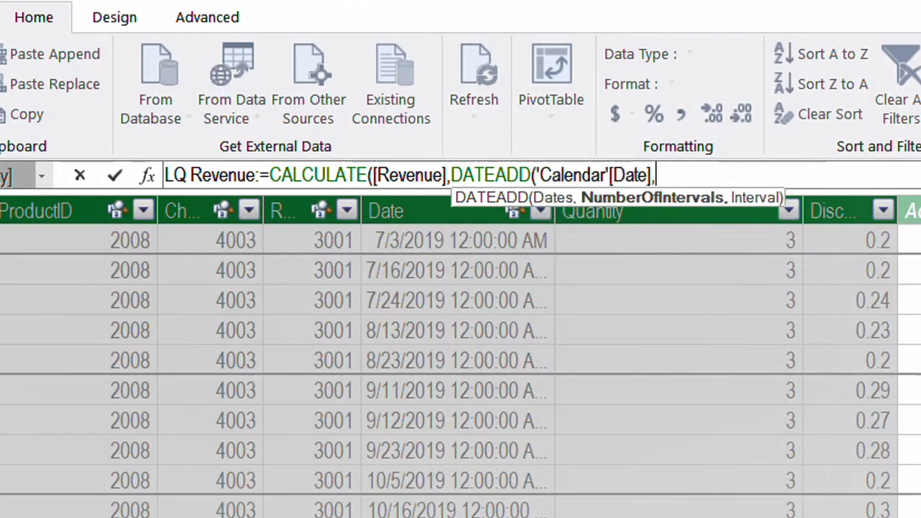
text(-1)
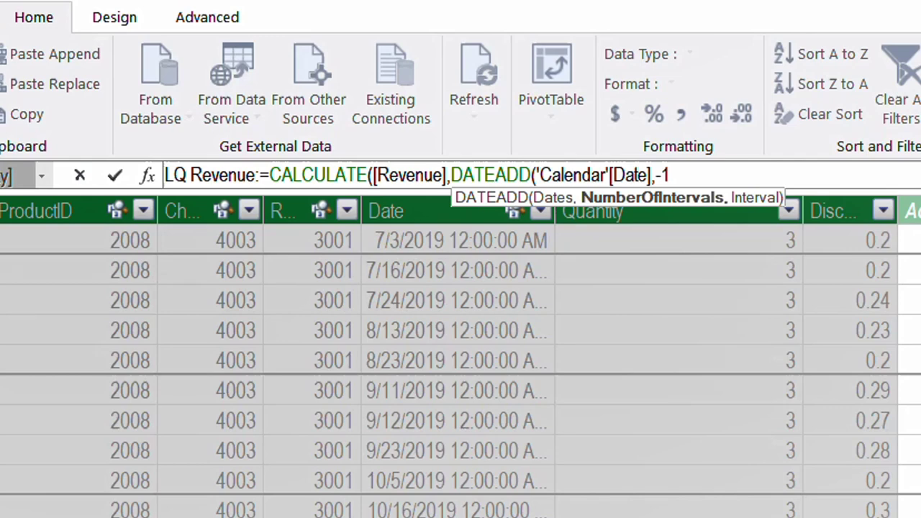
text(,)
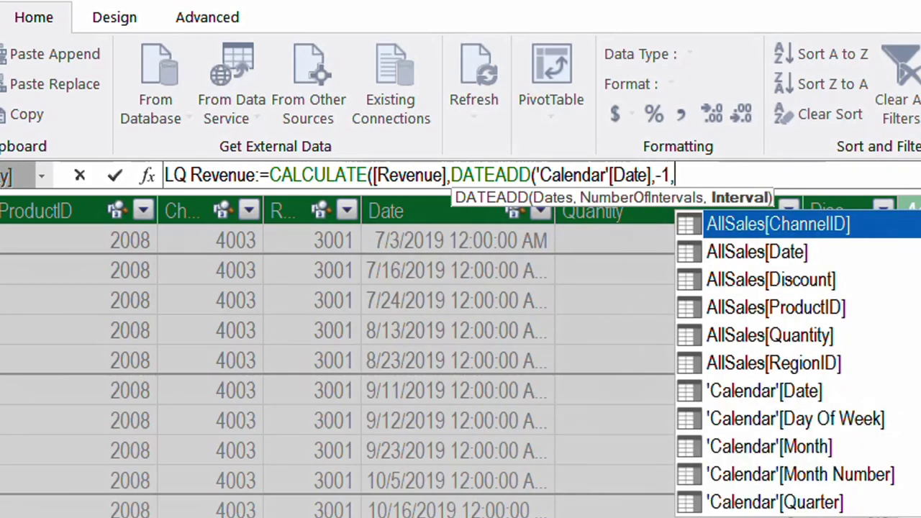
text(qu)
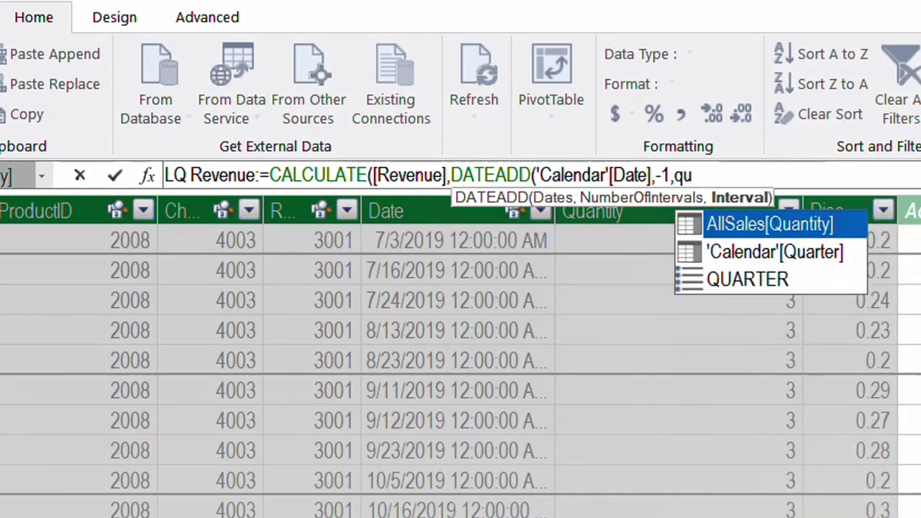
key(Down)
key(Down)
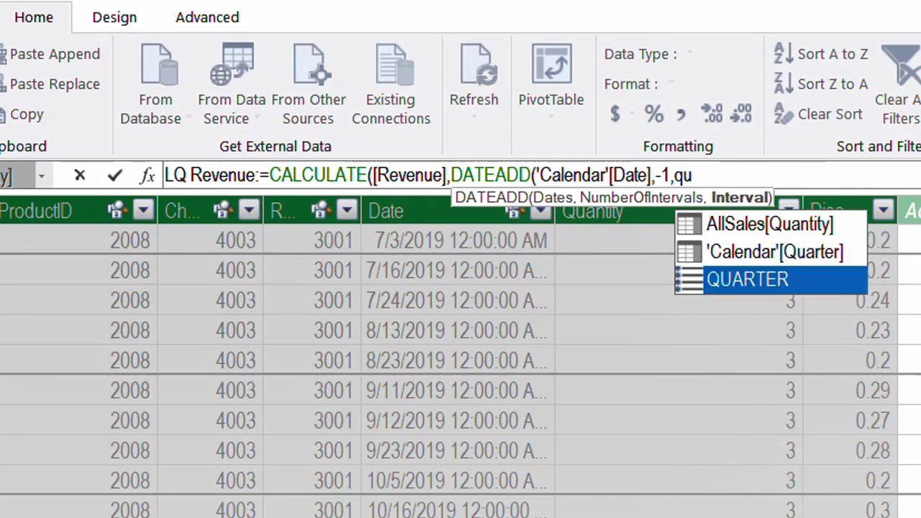
key(Tab)
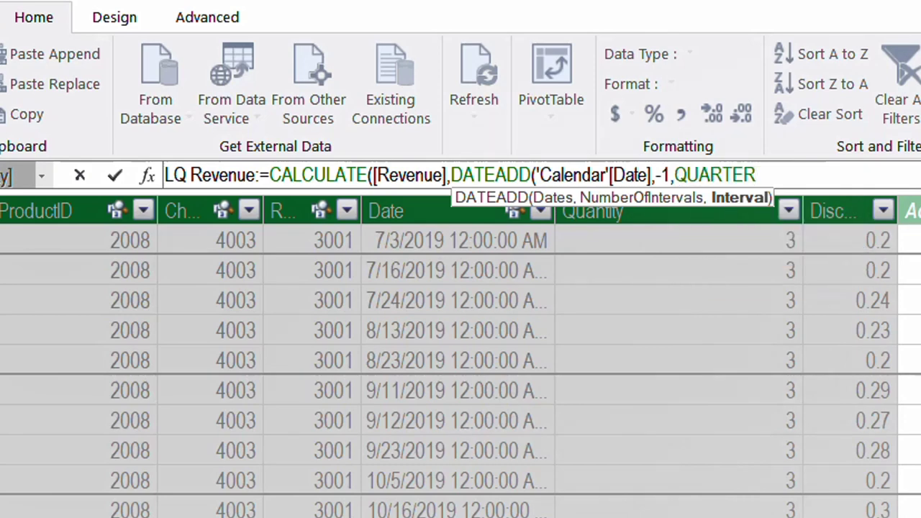
text())
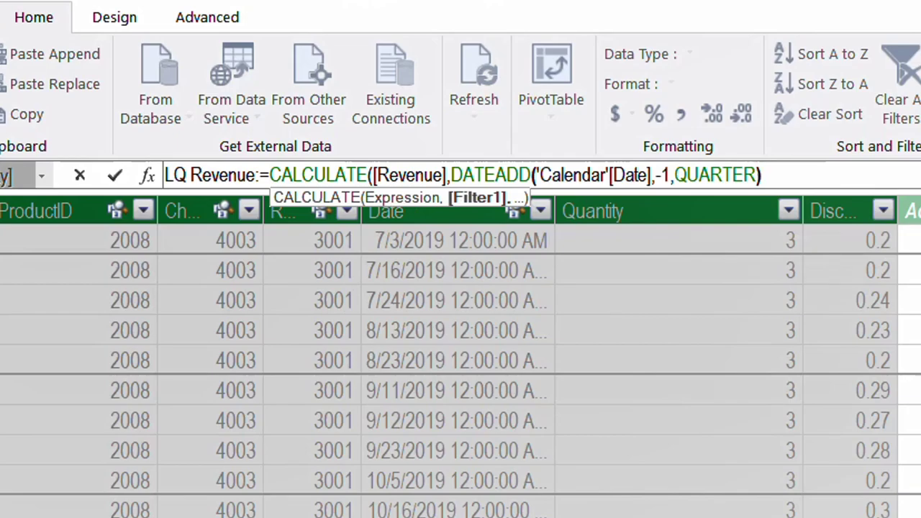
text())
key(Return)
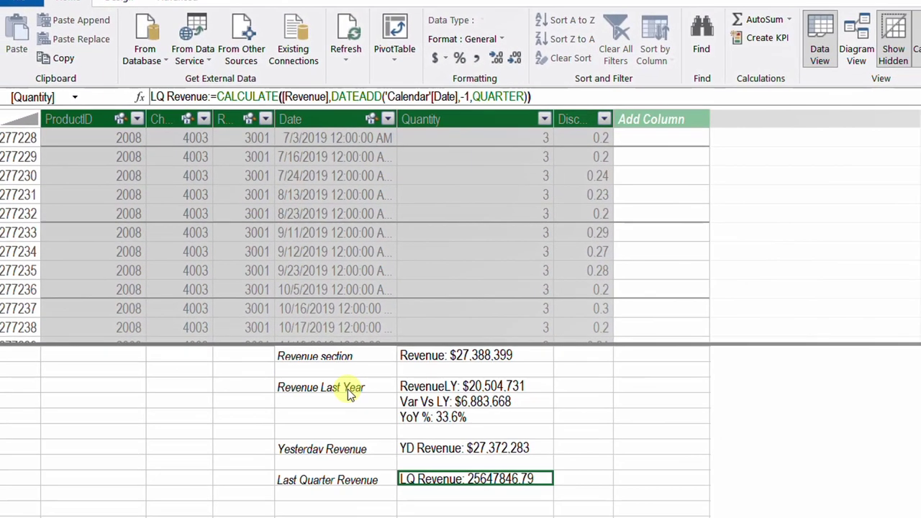
click(446, 59)
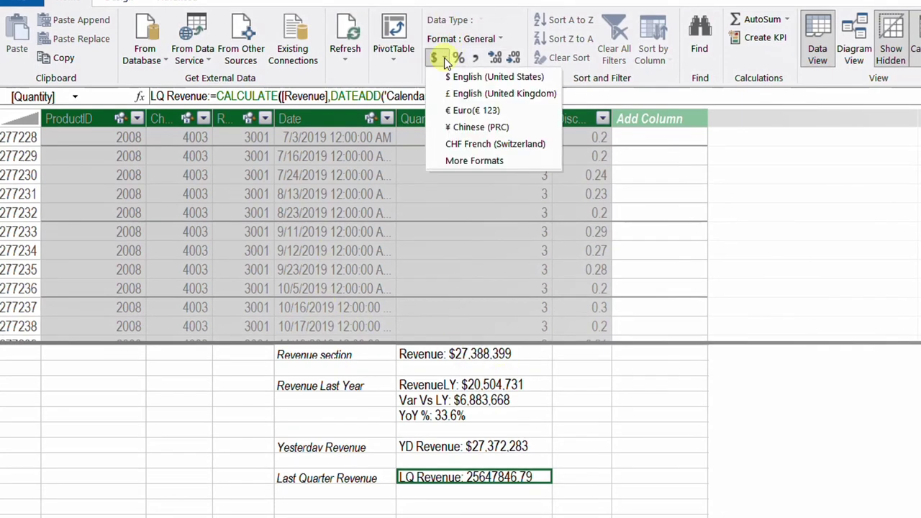
click(494, 77)
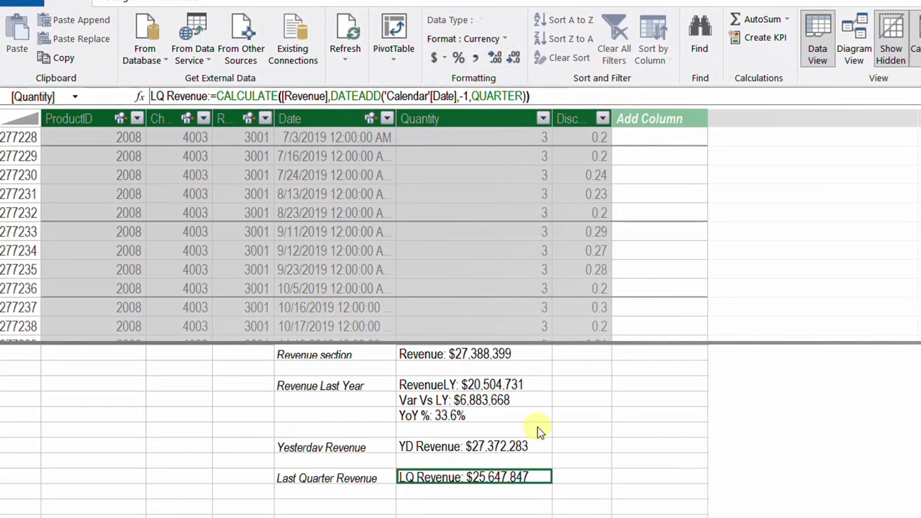
Add a Var to LQ measure below LQ Revenue that computes [Revenue]-[LQ Revenue], and format it as dollars without decimals.
click(468, 494)
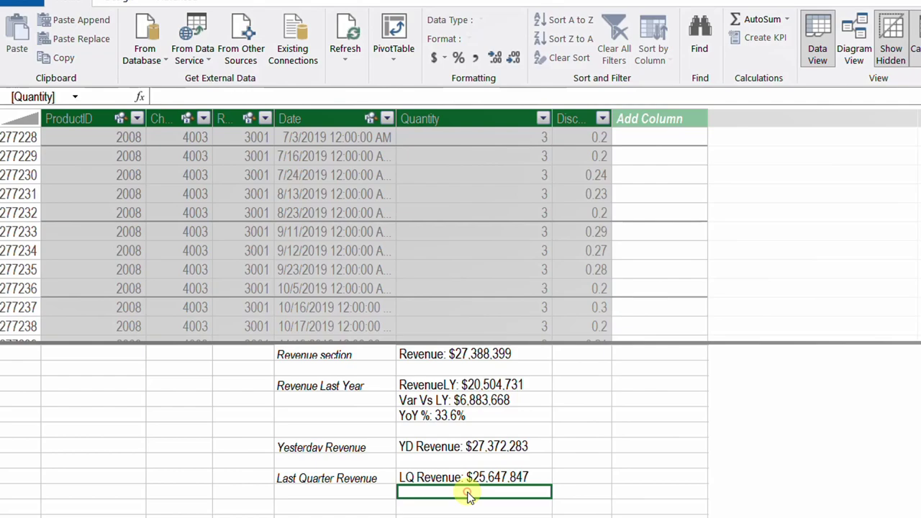
text(Var to LQ)
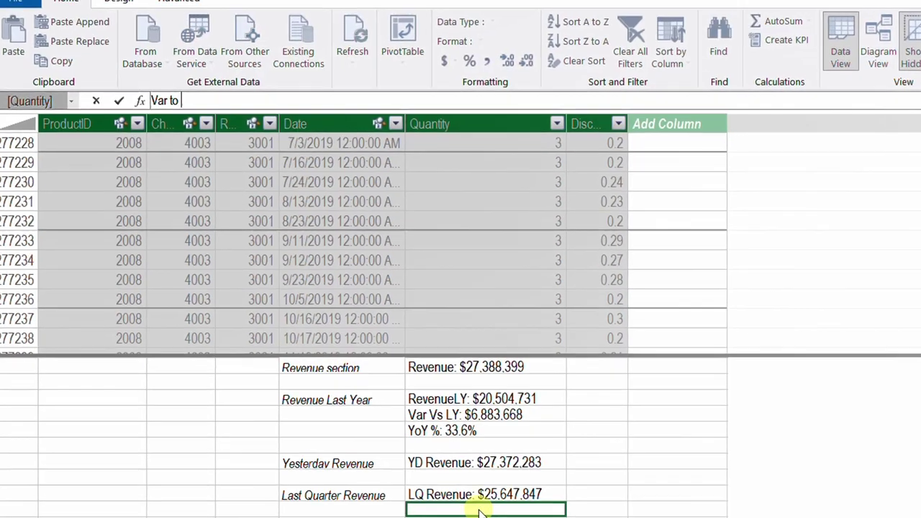
text(:=)
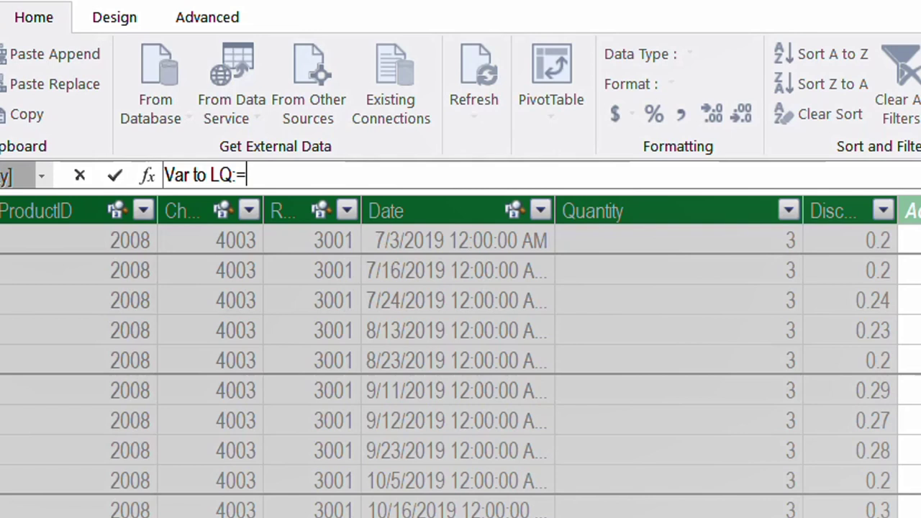
text([)
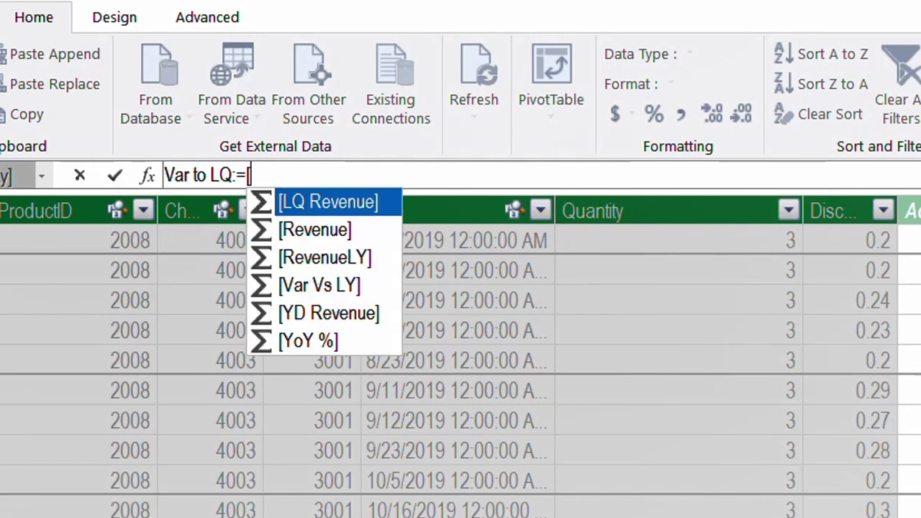
key(Down)
key(Tab)
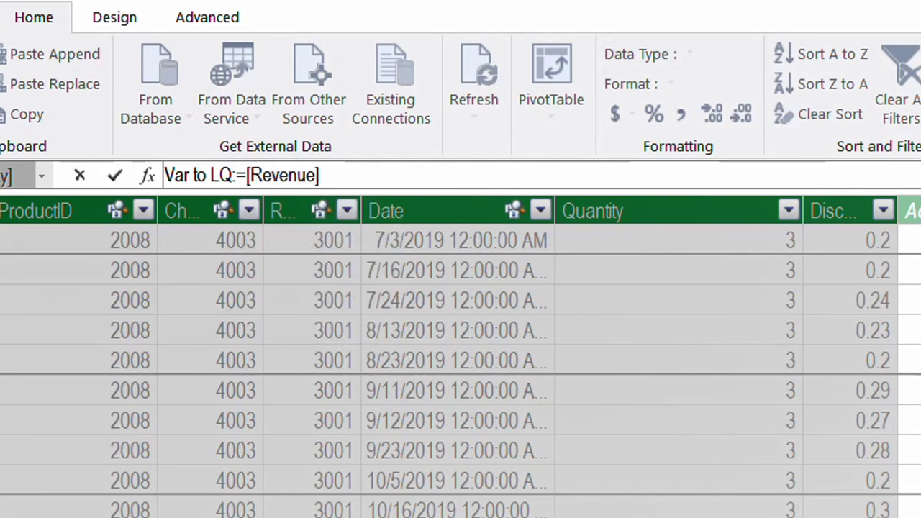
text(-[)
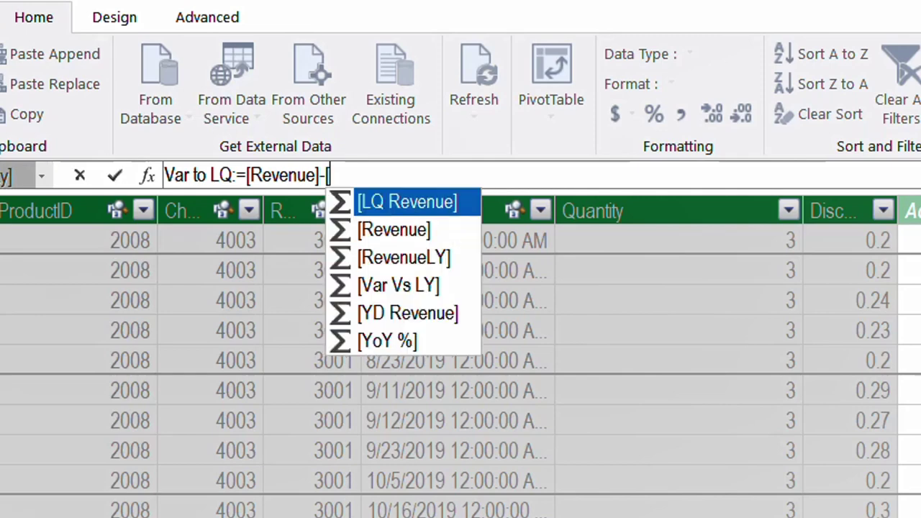
key(Tab)
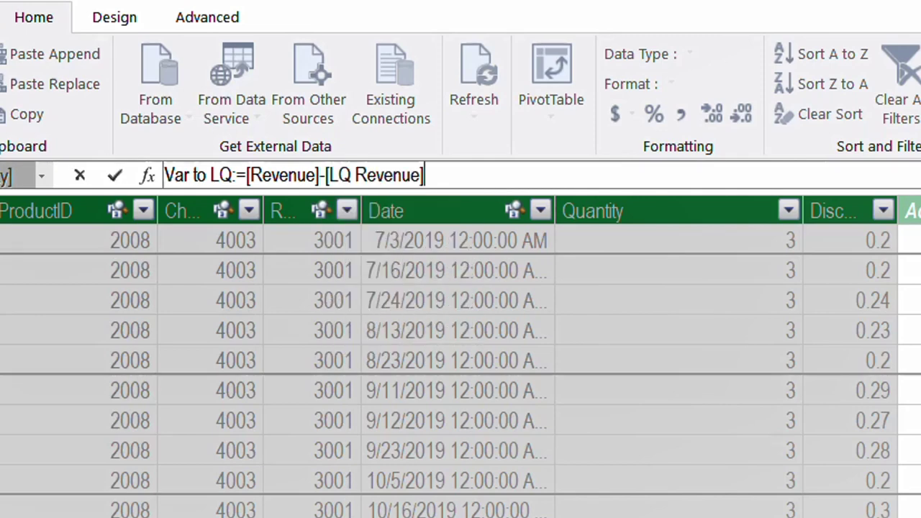
key(Return)
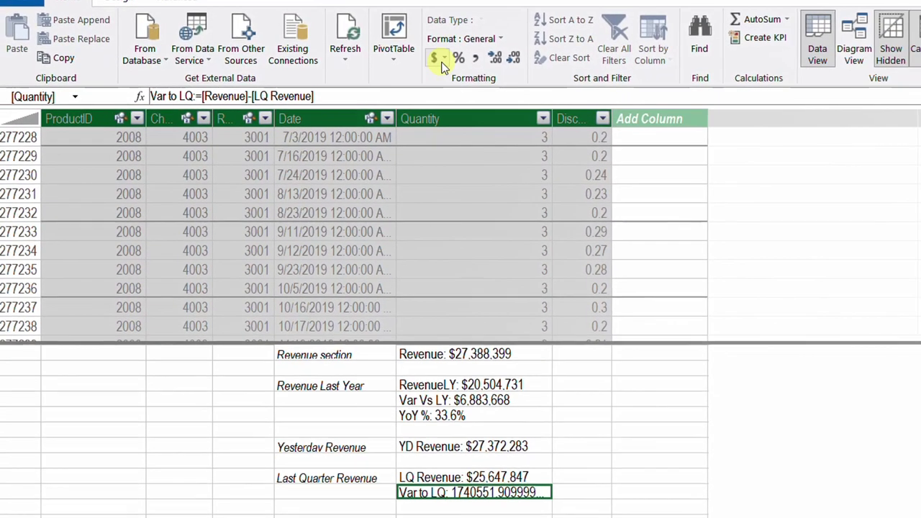
click(596, 103)
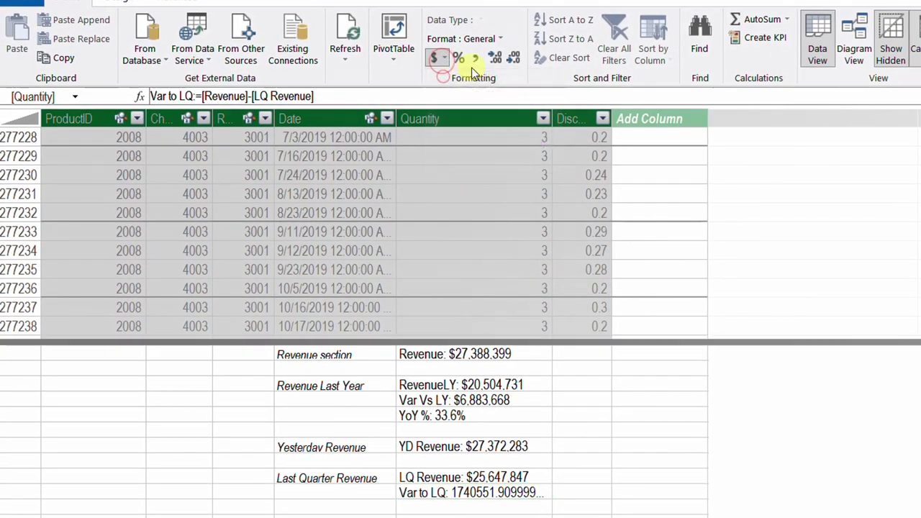
click(466, 76)
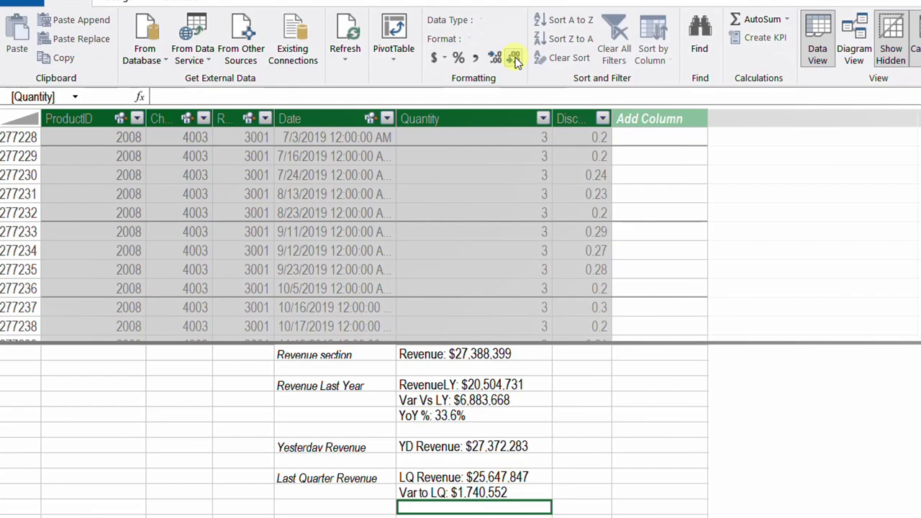
Begin a QoQ% measure below Var to LQ, using DIVIDE with [Var to LQ] as the numerator.
text(QoQ%)
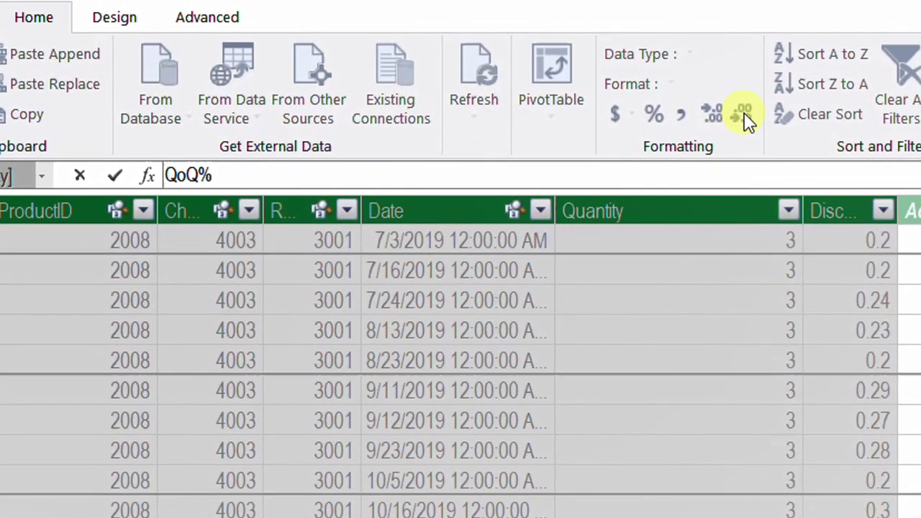
text(:=)
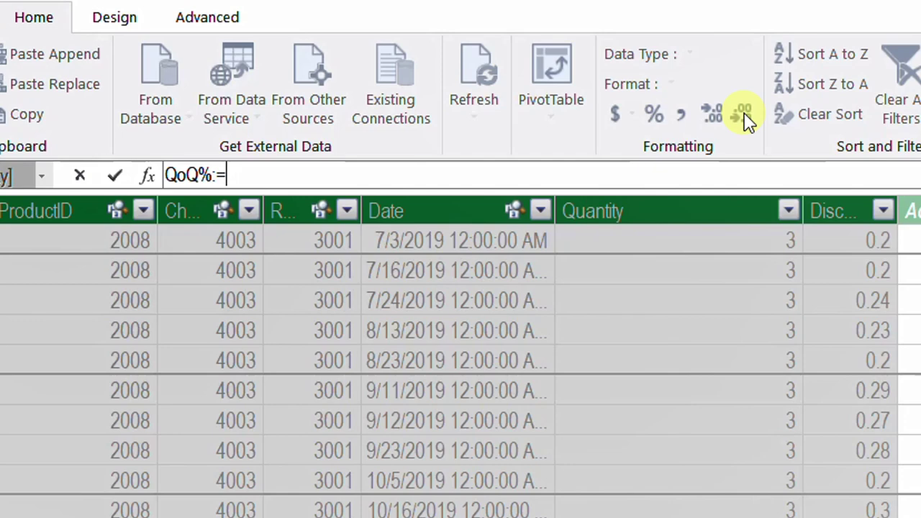
text(Di)
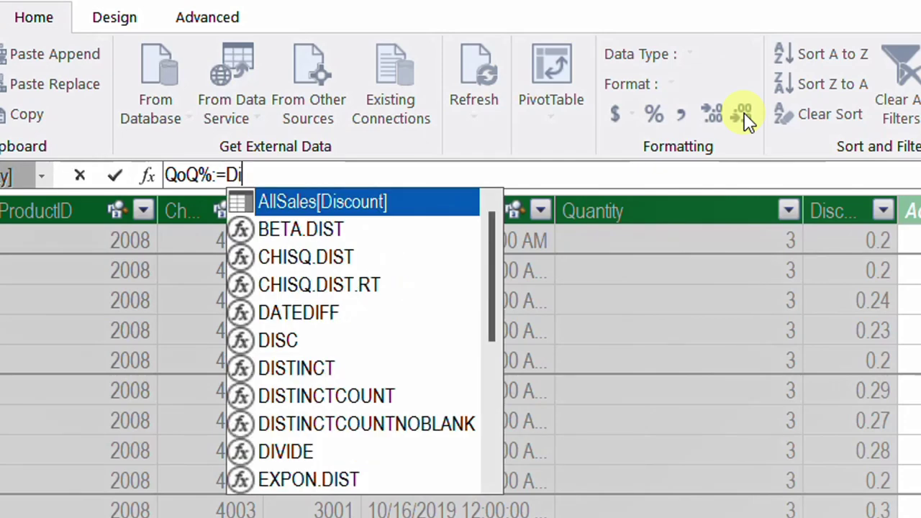
text(v)
key(Tab)
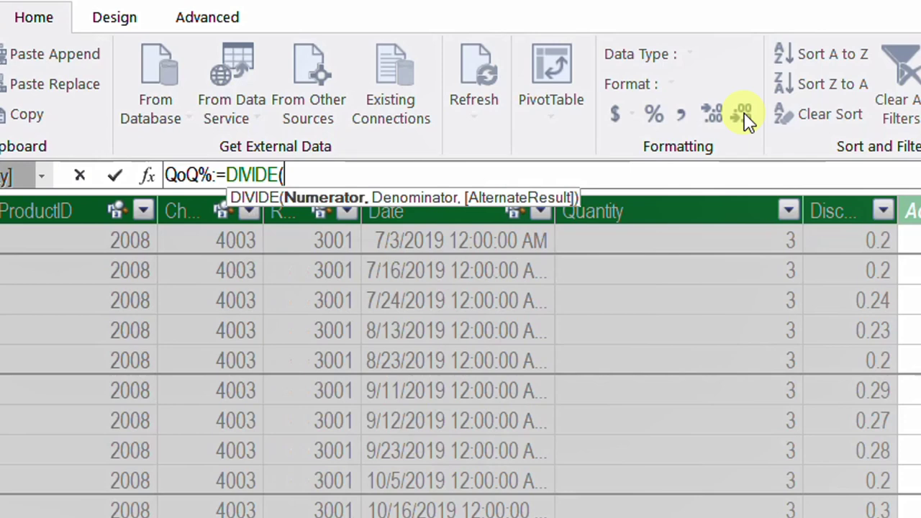
text([)
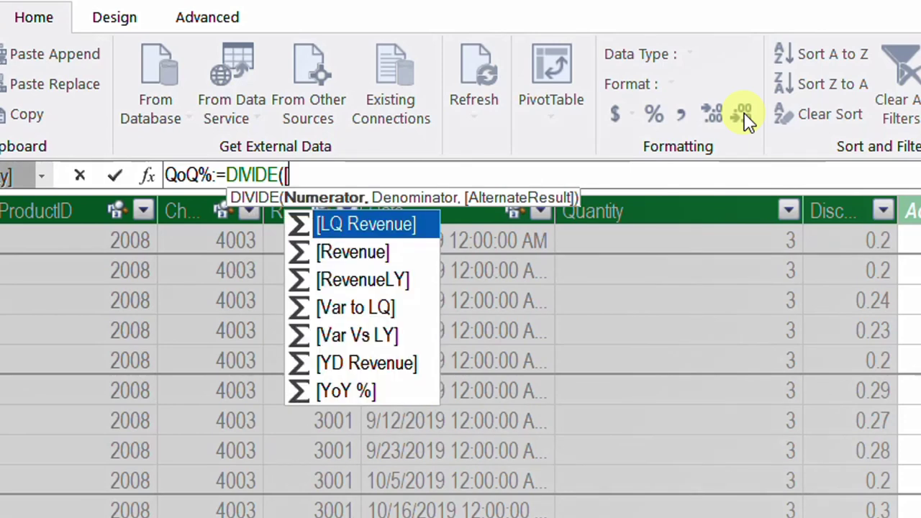
key(Down)
key(Down)
key(Down)
key(Tab)
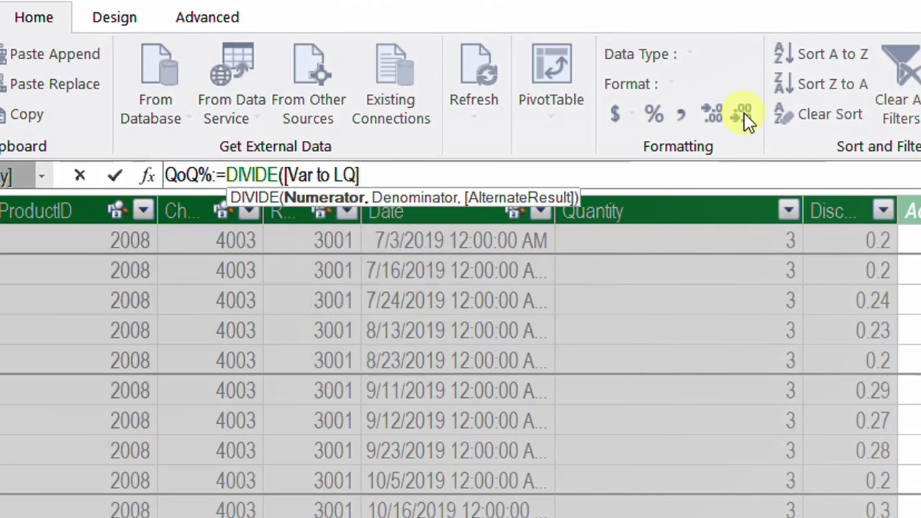
Complete the QoQ% formula with [LQ Revenue] as the denominator, and format the measure as a percentage with one decimal.
text(,)
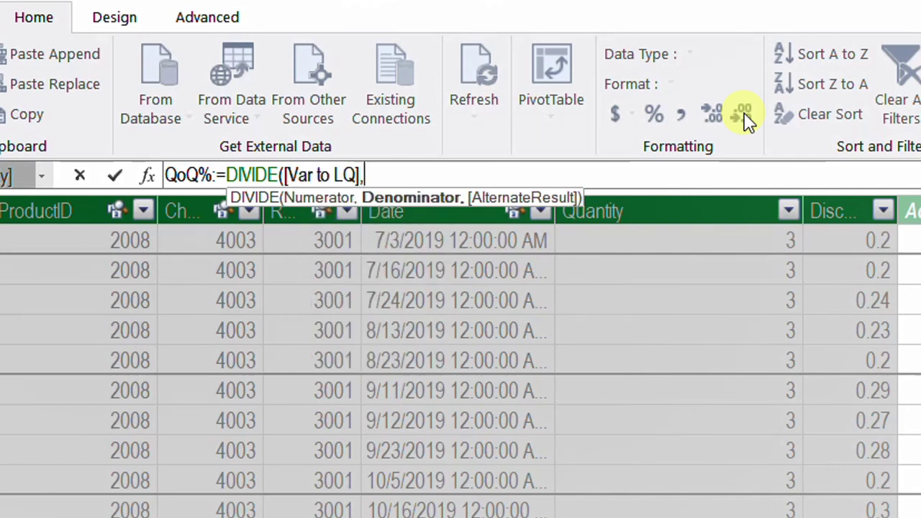
text([)
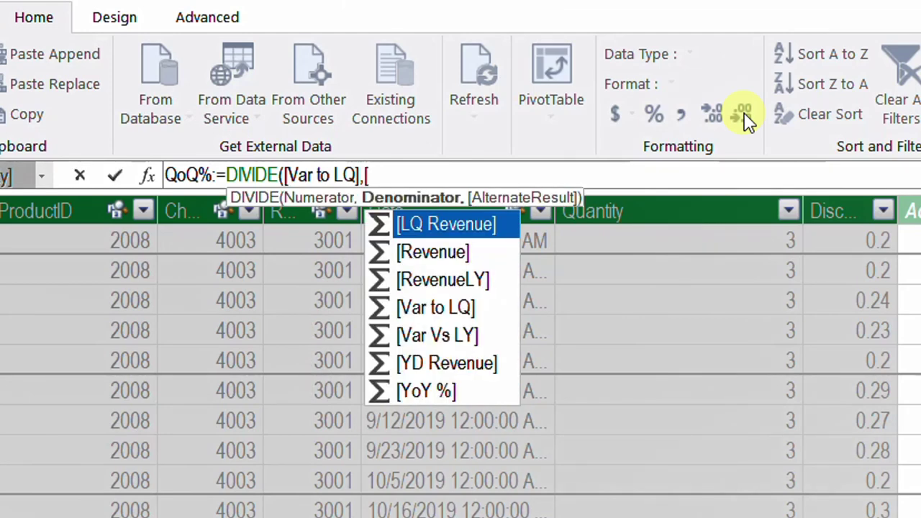
key(Tab)
text(,)
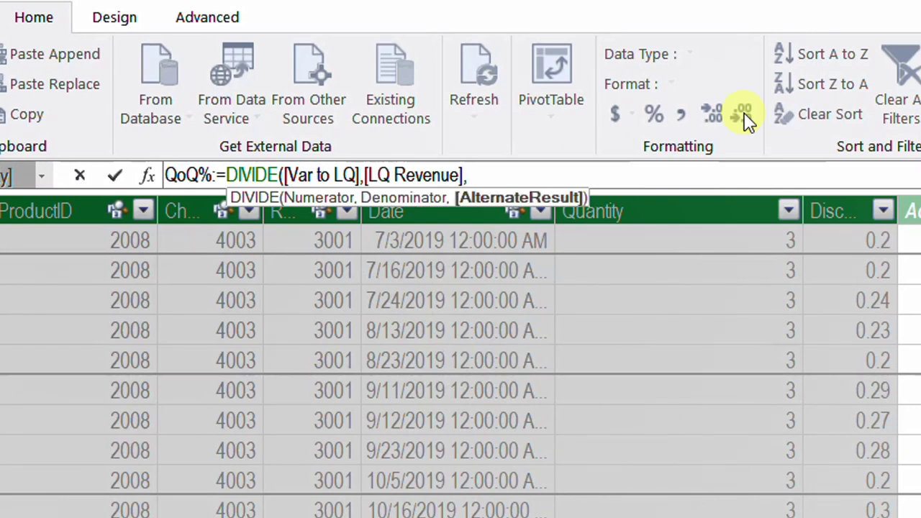
key(BackSpace)
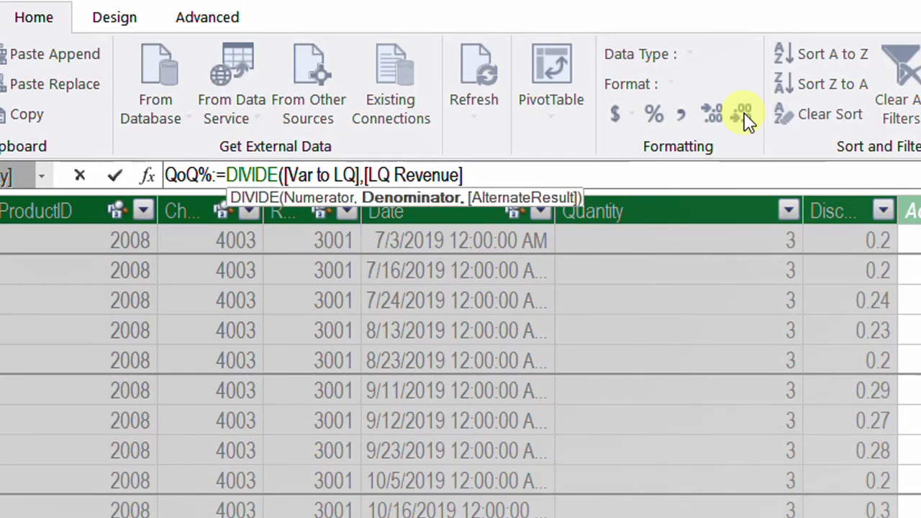
text())
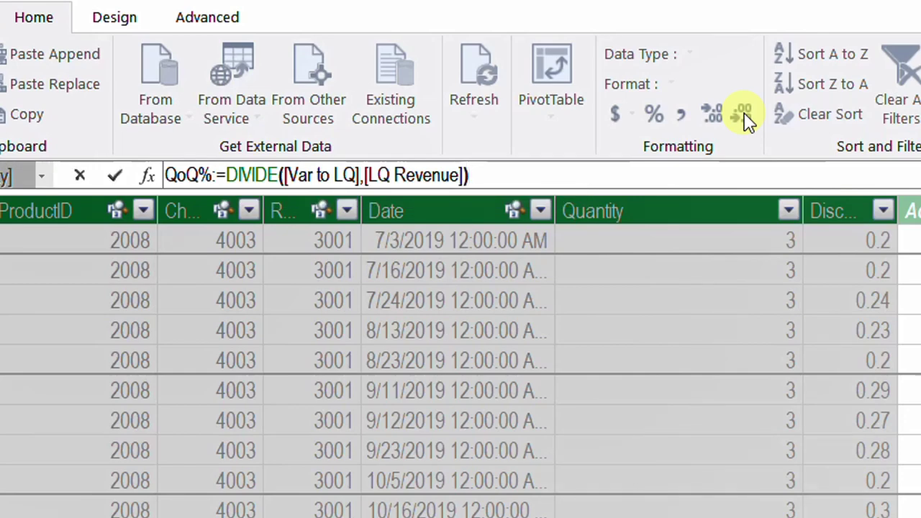
key(Return)
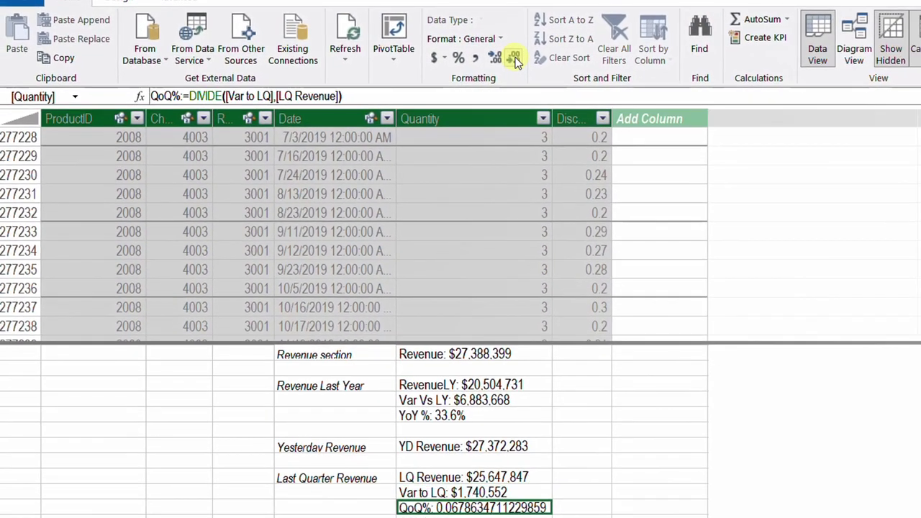
click(464, 61)
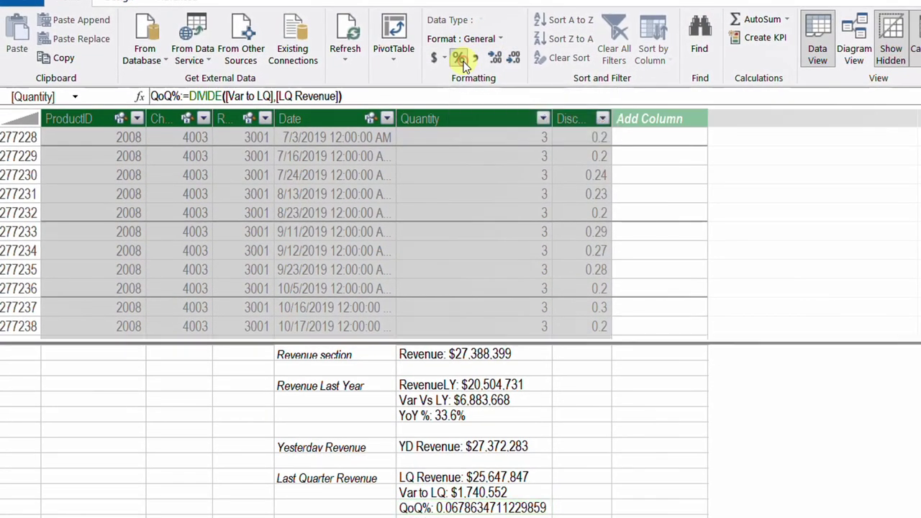
click(512, 61)
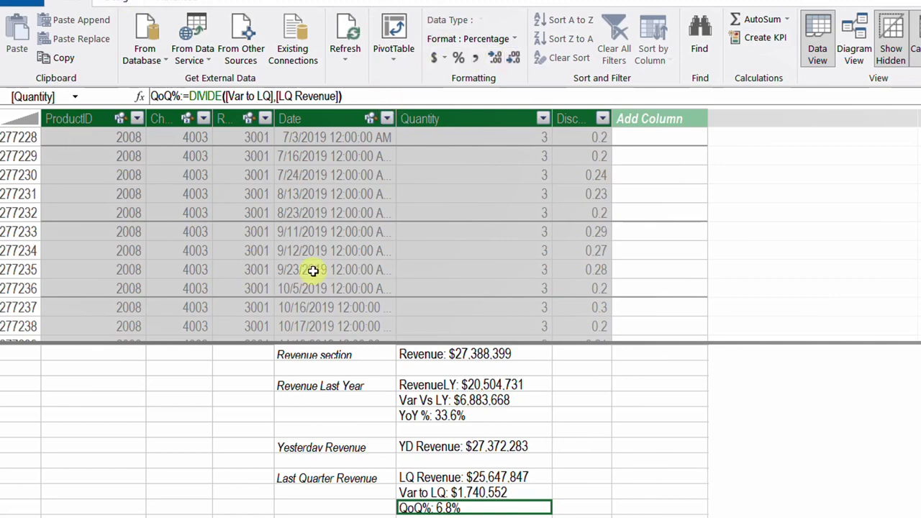
Create a data model PivotTable on a new worksheet named QoQ, and name the PivotTable QoQ as well.
click(398, 32)
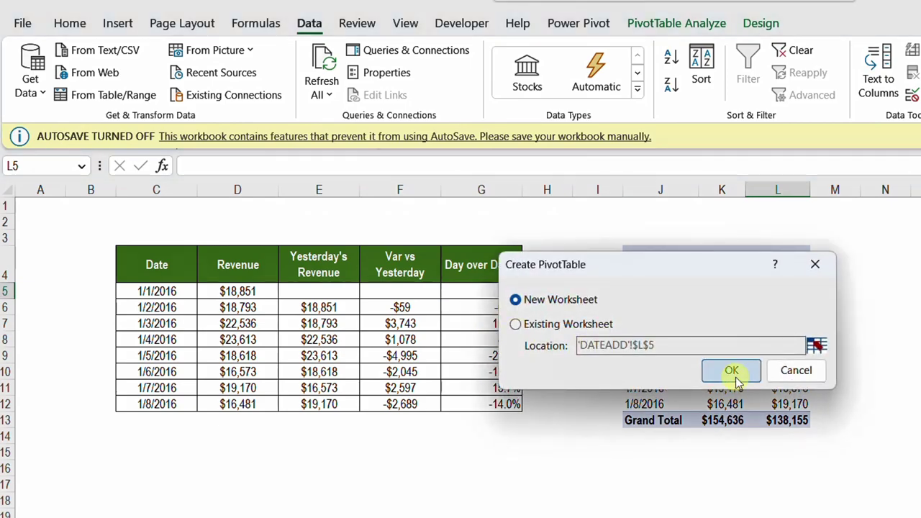
click(733, 379)
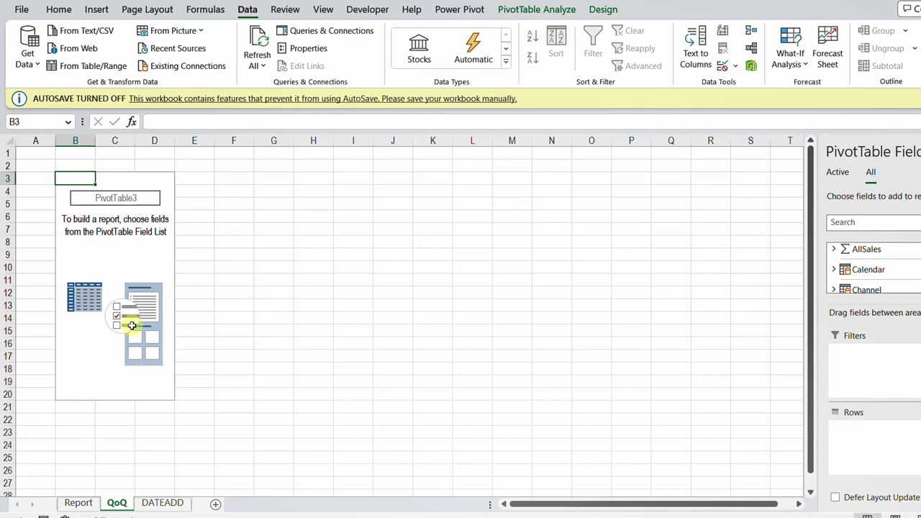
click(129, 265)
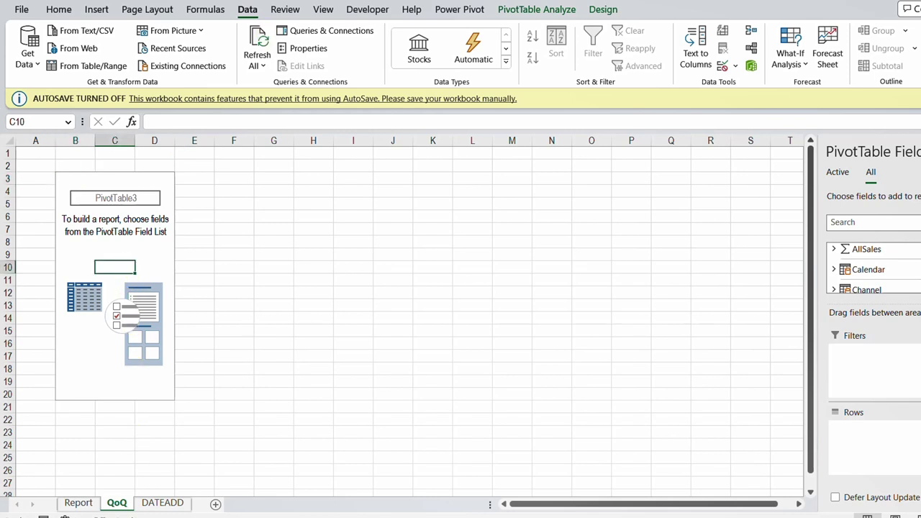
click(555, 9)
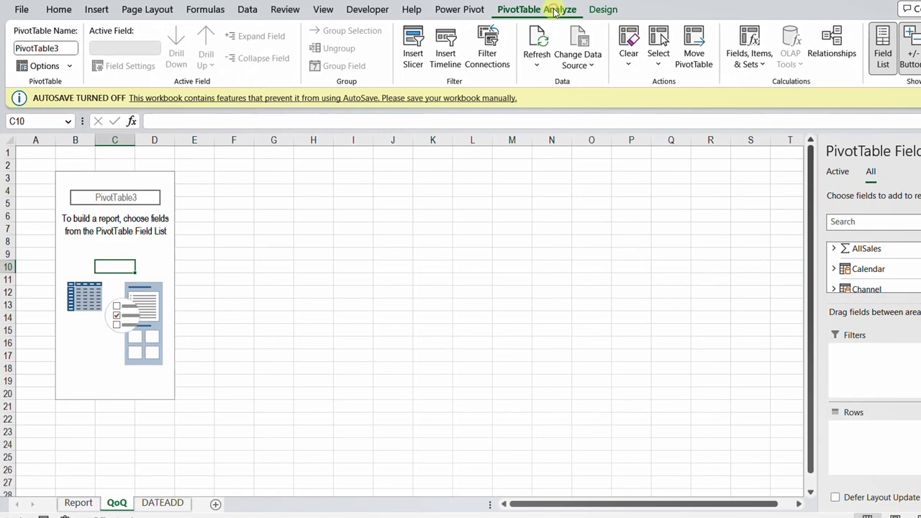
click(61, 48)
text(QoQ)
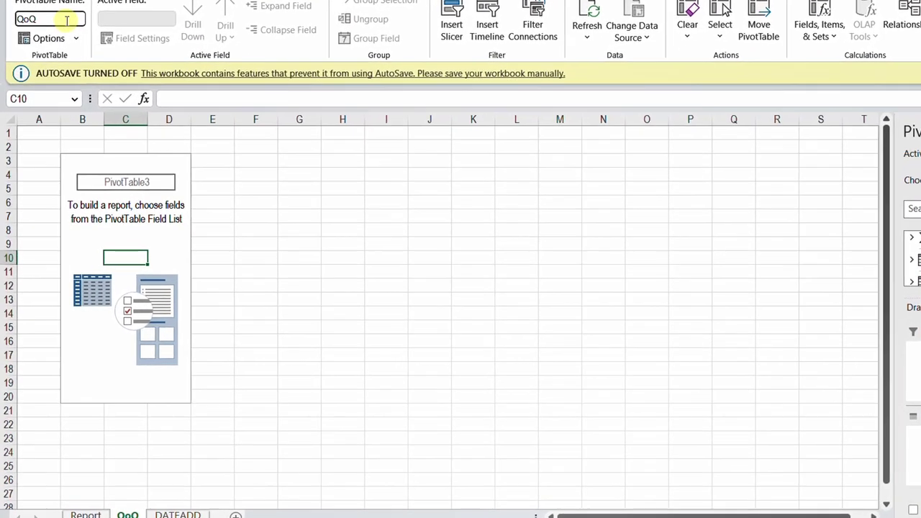
key(Return)
Add the AllSales measures Revenue, LQ Revenue, Var to LQ and QoQ% to the PivotTable's values.
drag(694, 130, 492, 102)
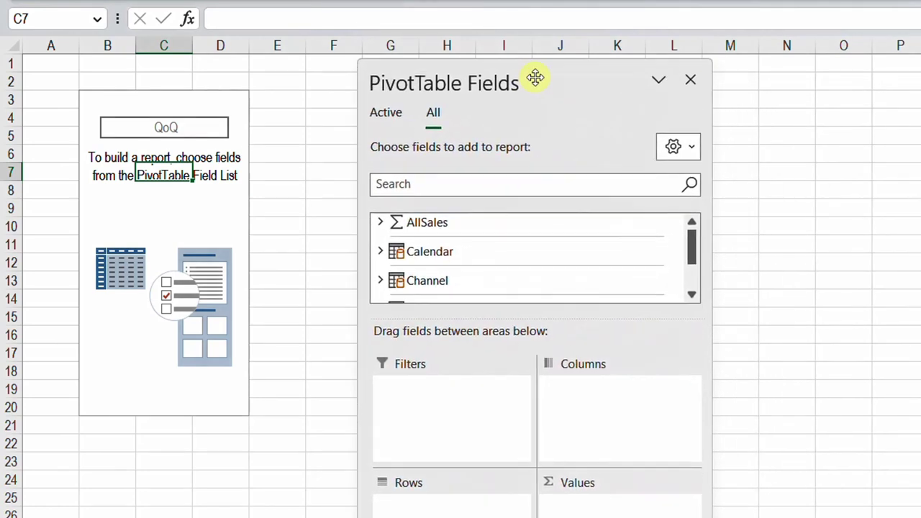
click(381, 222)
click(413, 239)
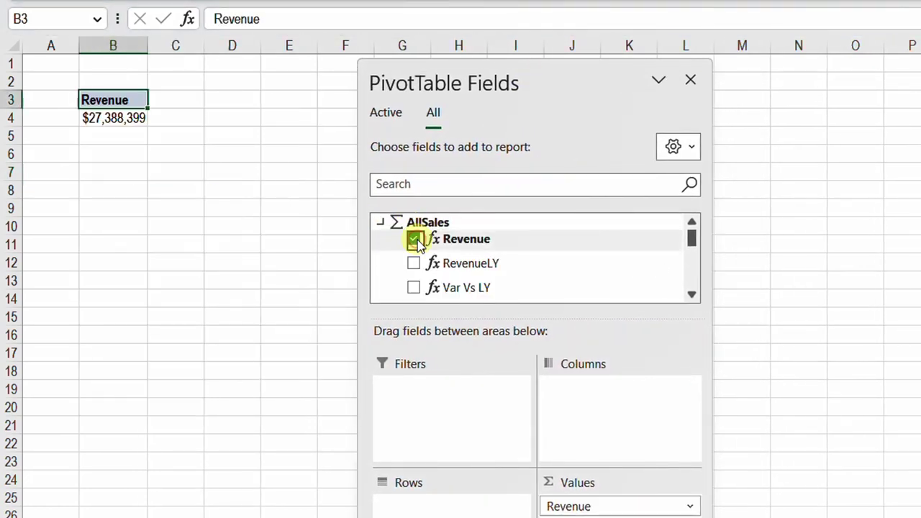
scroll(483, 264, down, 1)
scroll(484, 263, down, 1)
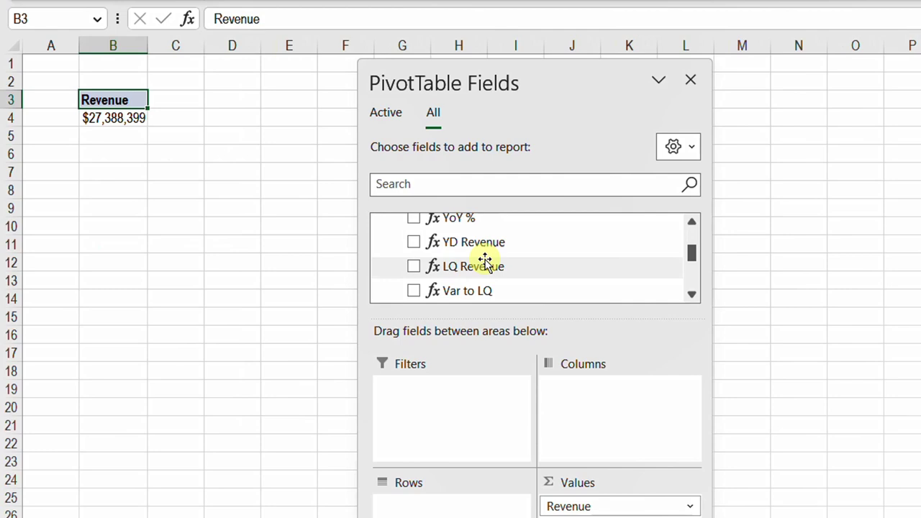
click(415, 273)
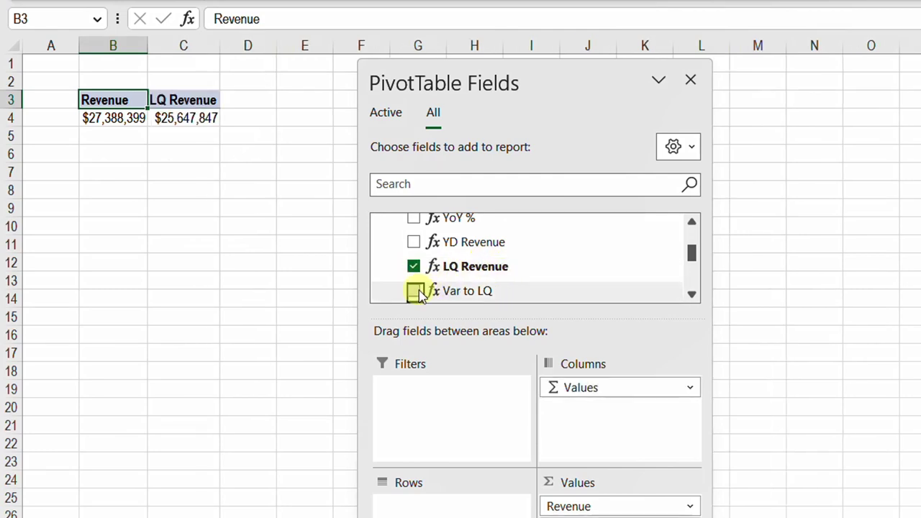
click(421, 293)
click(691, 294)
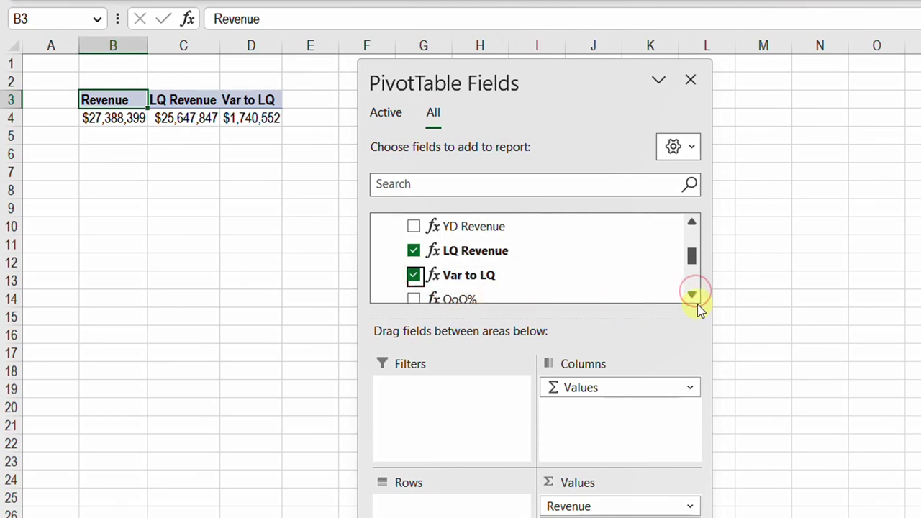
click(415, 285)
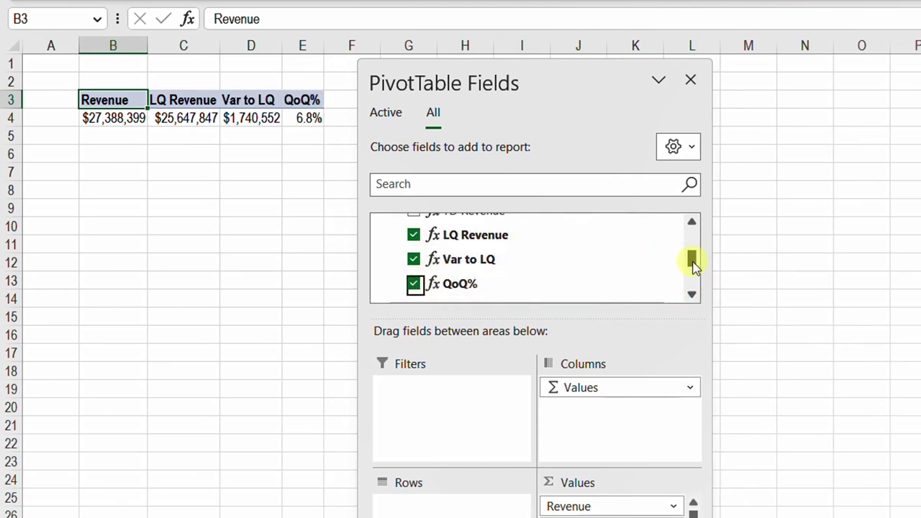
Add the Calendar fields Year, Quarter and Month to the PivotTable's rows, and move the field list clear of the report.
drag(693, 266, 693, 273)
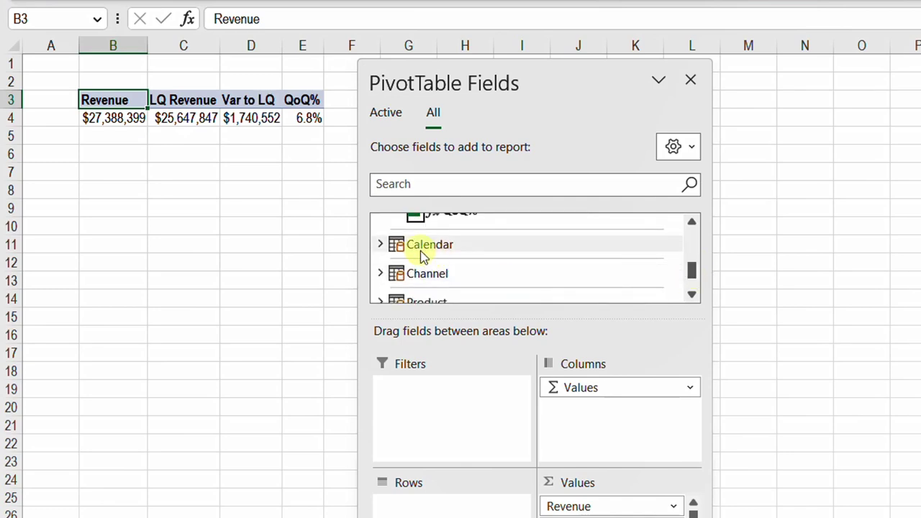
click(381, 245)
click(695, 294)
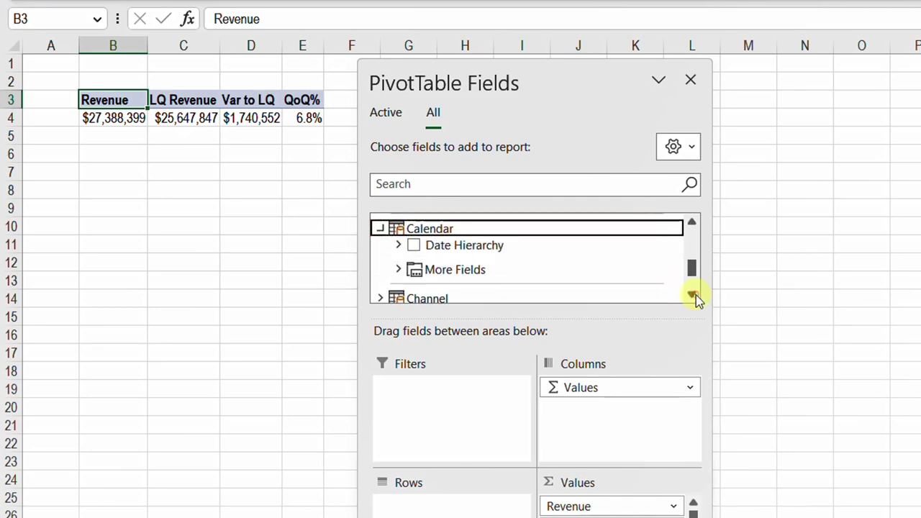
click(398, 254)
scroll(516, 281, down, 1)
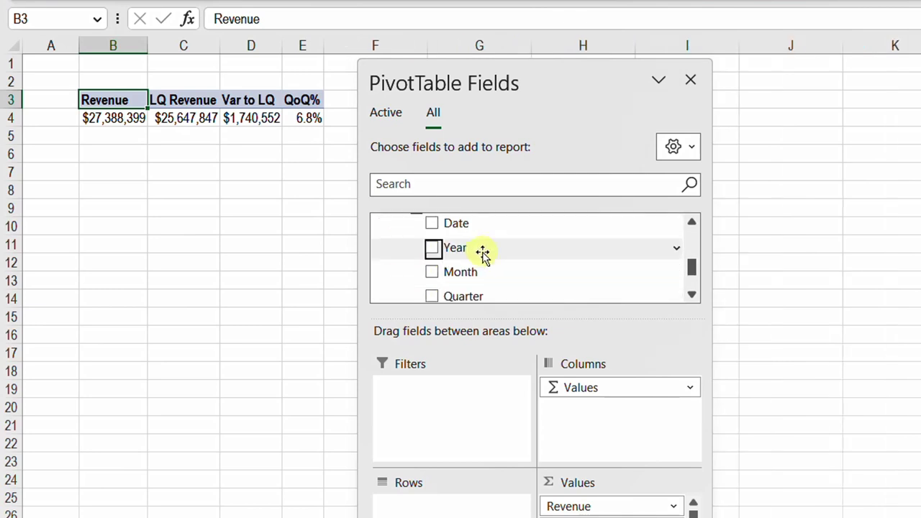
drag(479, 250, 464, 507)
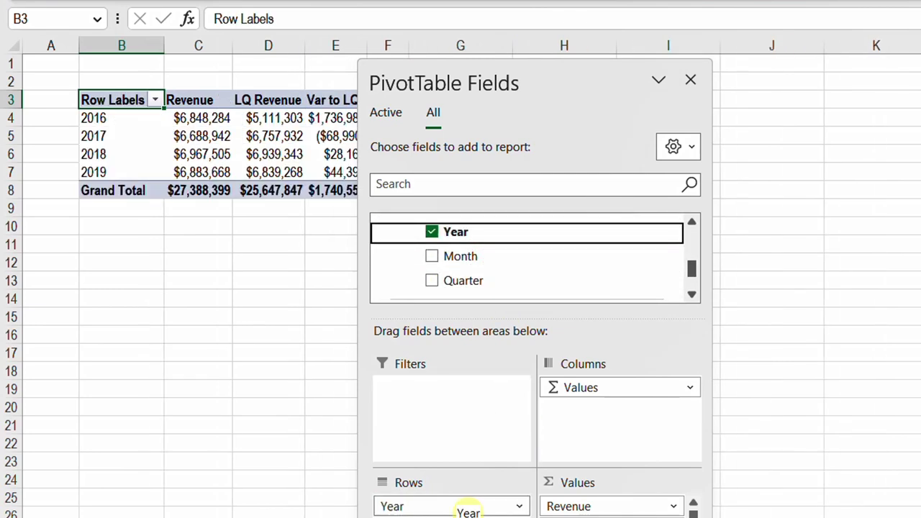
mouse_move(481, 294)
mouse_down()
mouse_move(510, 436)
mouse_move(479, 277)
mouse_up()
click(453, 281)
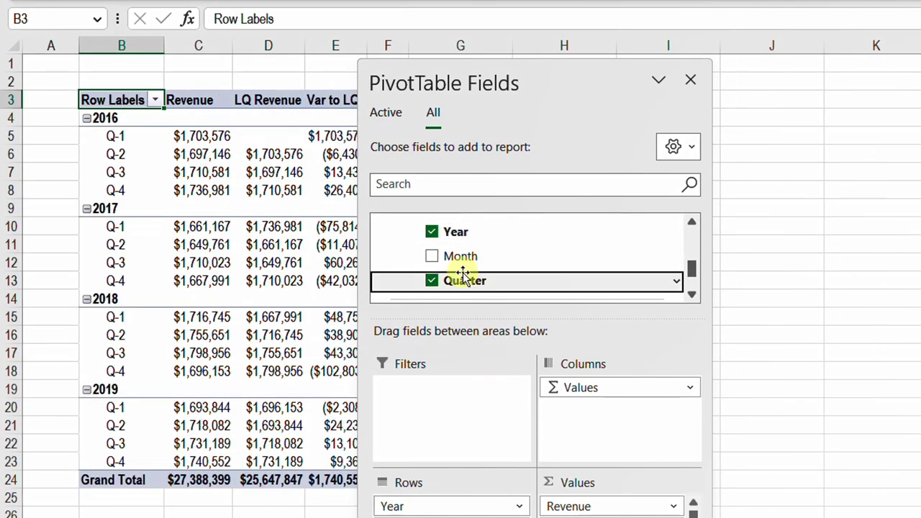
click(460, 260)
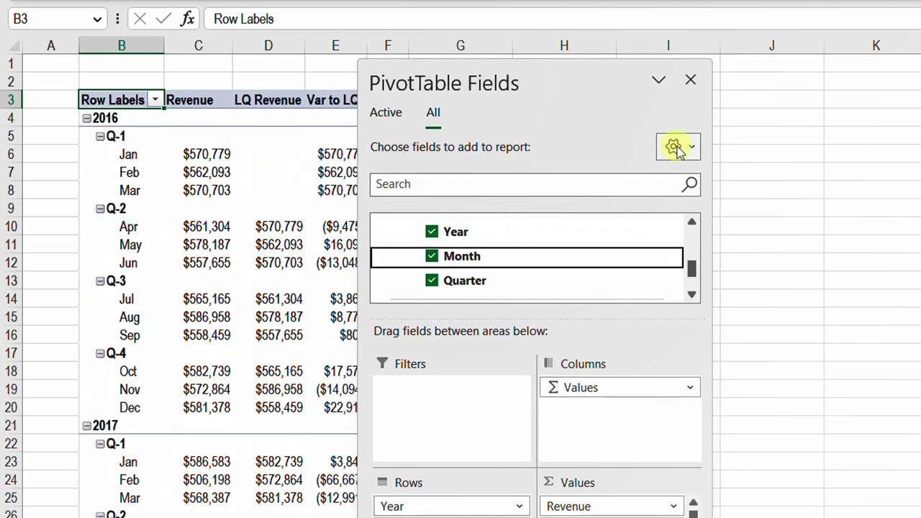
drag(563, 75, 855, 86)
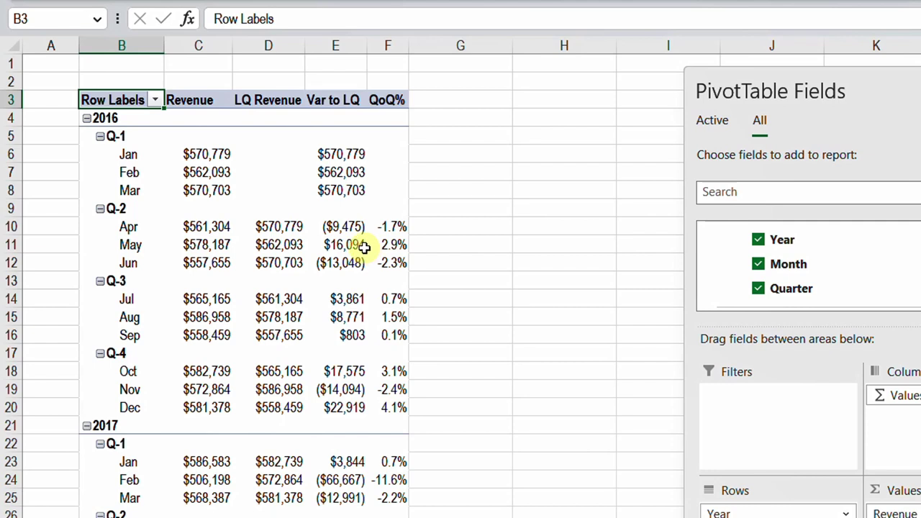
Compare monthly Revenue with the LQ Revenue one quarter on, for January against April and May against August 2016.
mouse_move(365, 247)
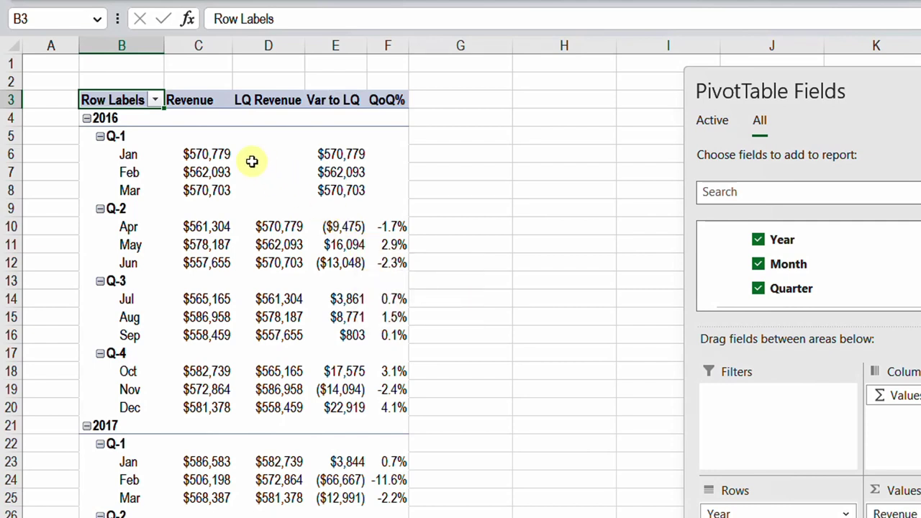
click(218, 155)
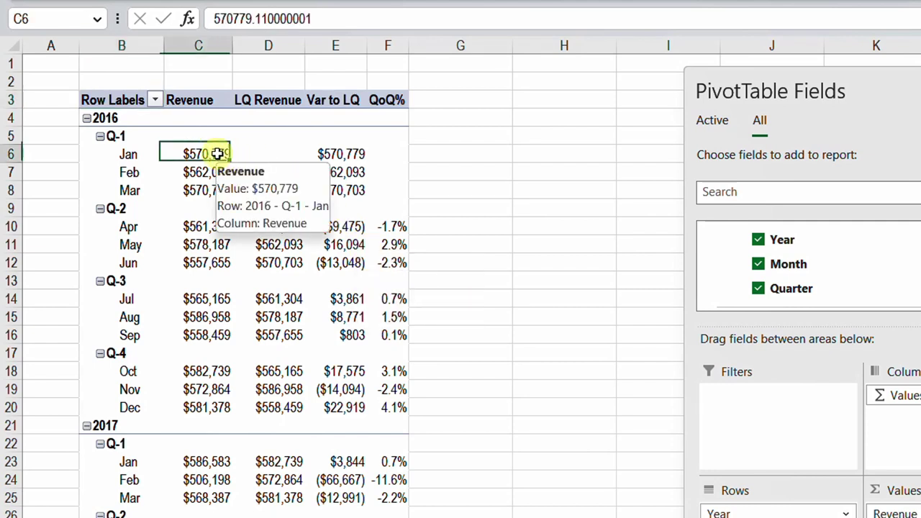
click(272, 225)
mouse_move(273, 223)
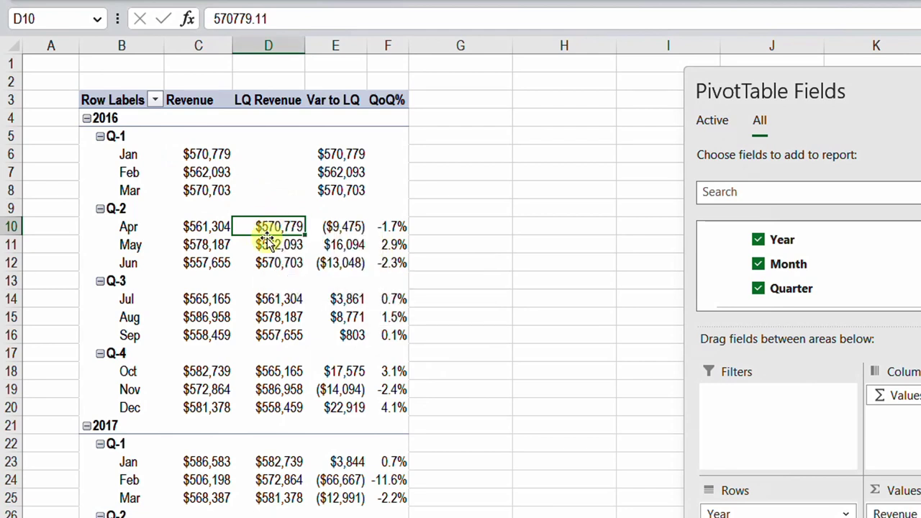
ctrl+click(207, 159)
mouse_move(297, 358)
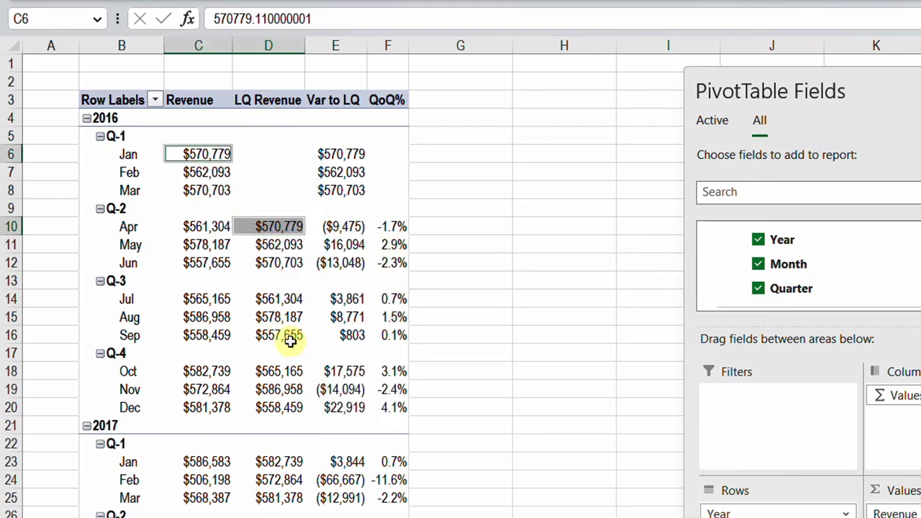
click(203, 318)
click(282, 318)
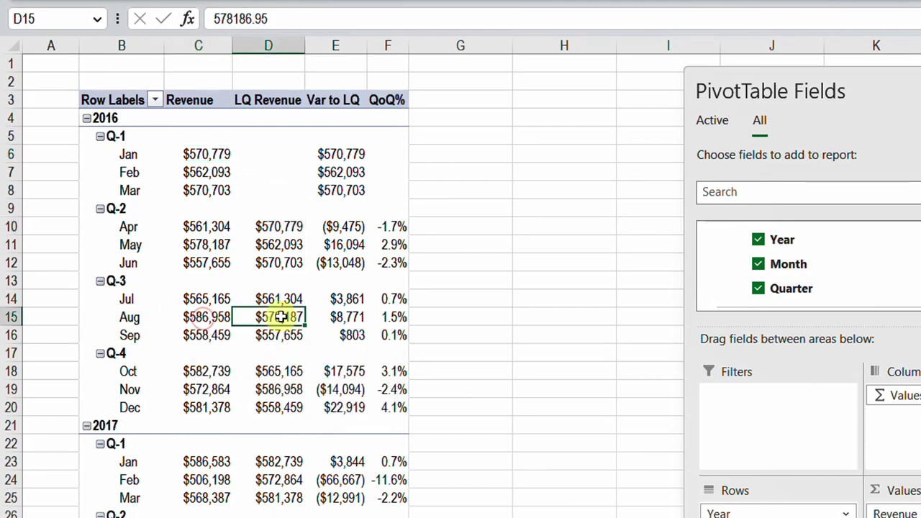
mouse_move(283, 352)
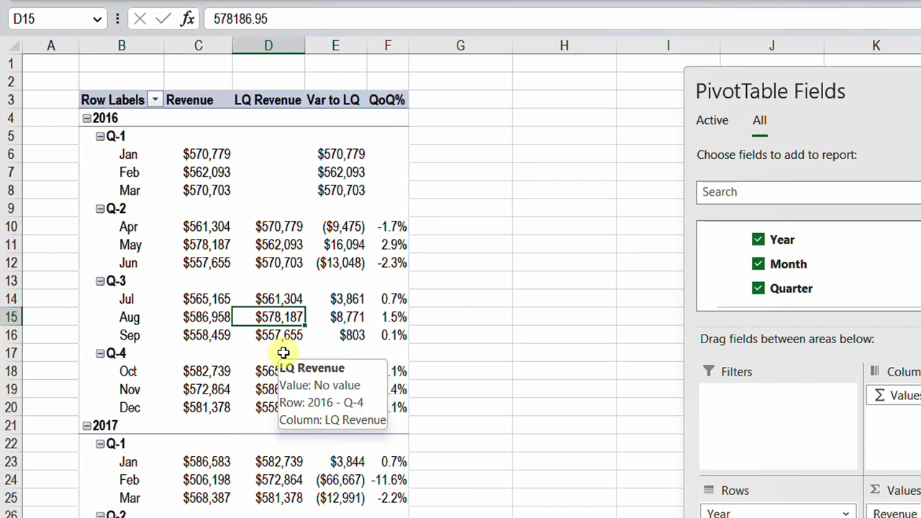
click(210, 246)
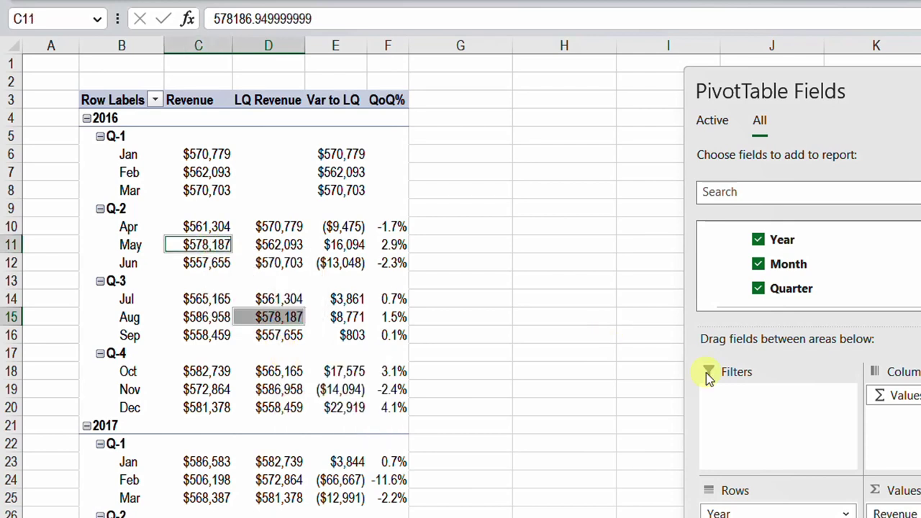
Check the Var to LQ for August 2016, the QoQ% for April 2016 and the Q-1 revenue subtotal cell.
click(347, 320)
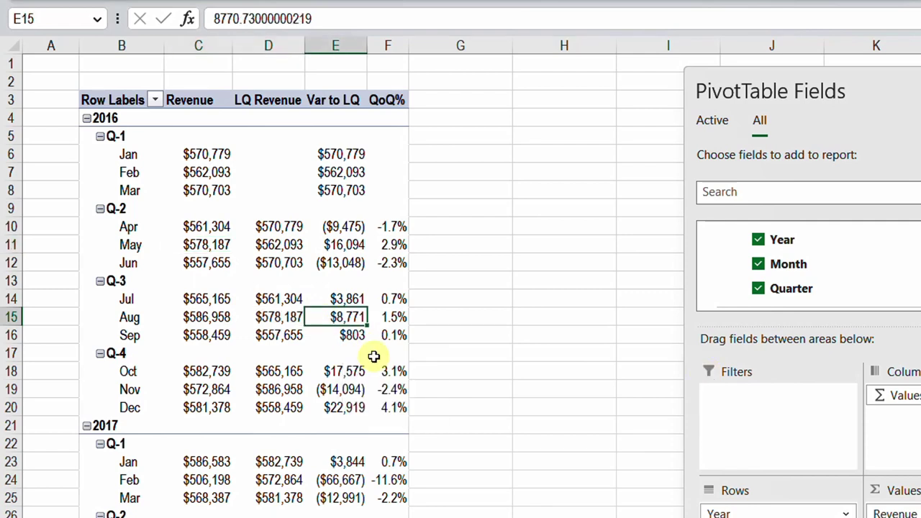
click(417, 282)
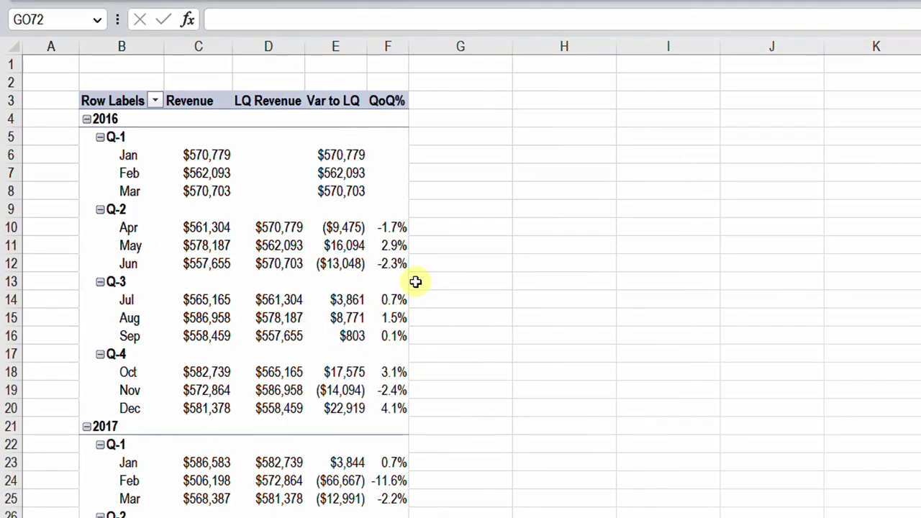
click(394, 226)
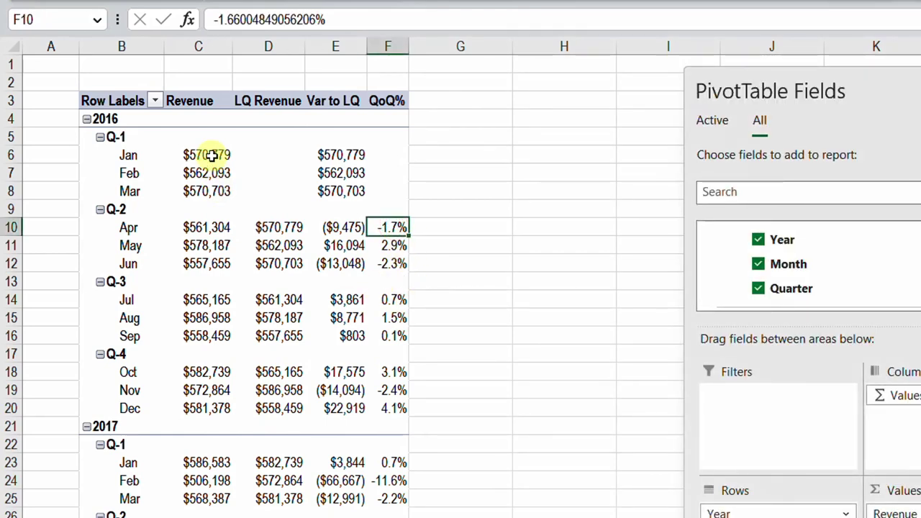
click(198, 137)
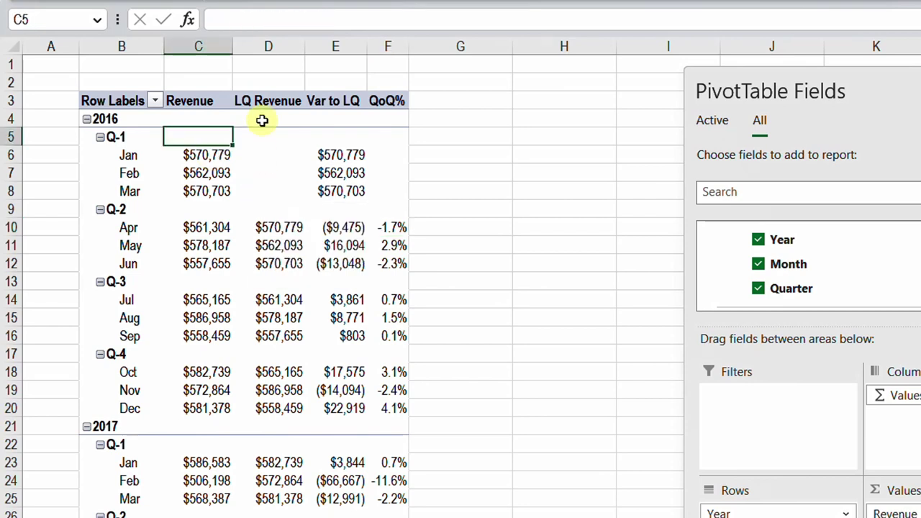
click(460, 208)
Show all subtotals at the top of each group and collapse the entire Quarter field to hide the months.
click(200, 175)
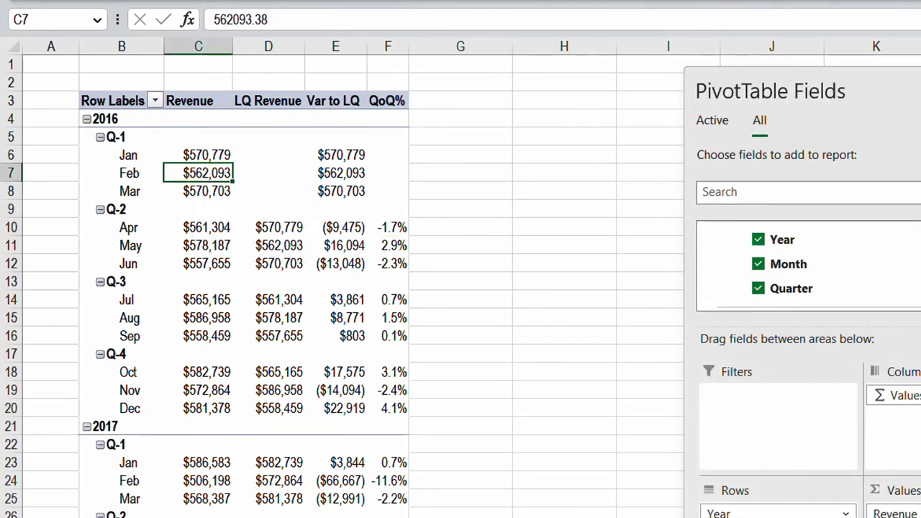
click(198, 1)
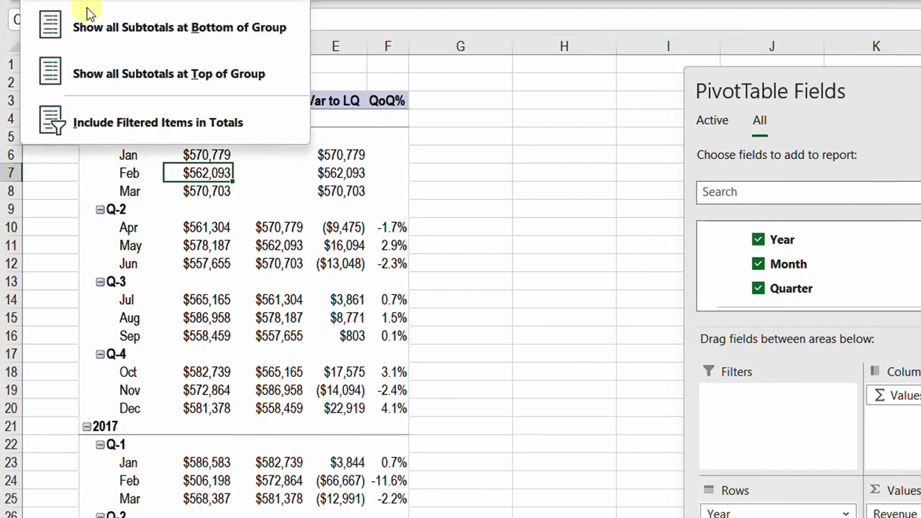
click(100, 74)
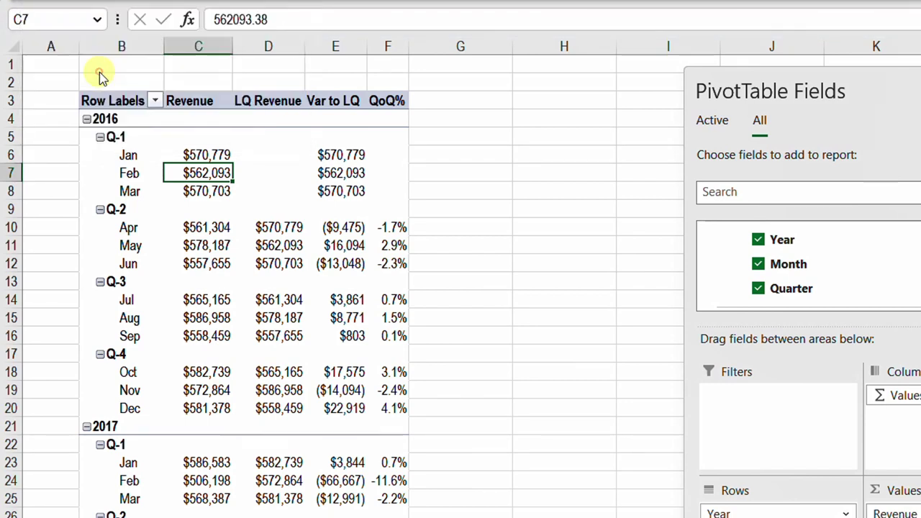
click(115, 141)
right_click(115, 141)
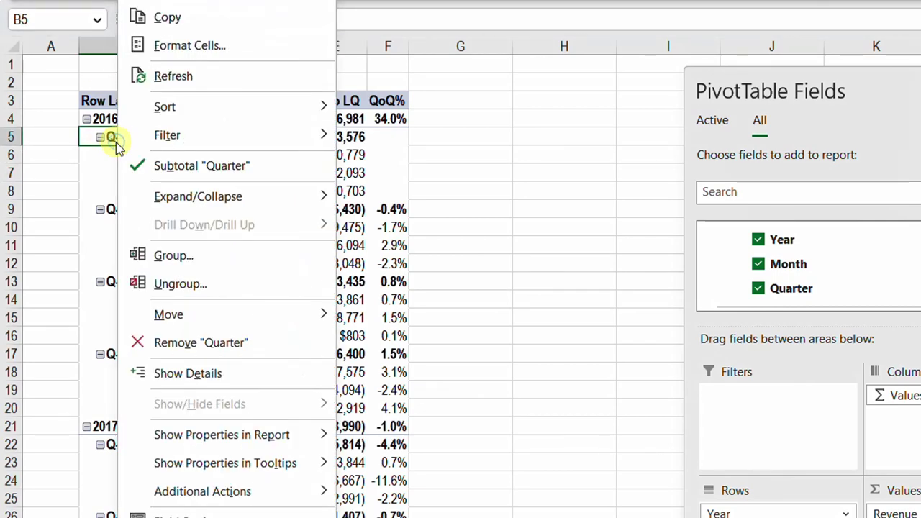
click(238, 227)
Compare the 2016 Q-1 Revenue with the Q-2 LQ Revenue and review the Q-2 variance.
mouse_move(300, 299)
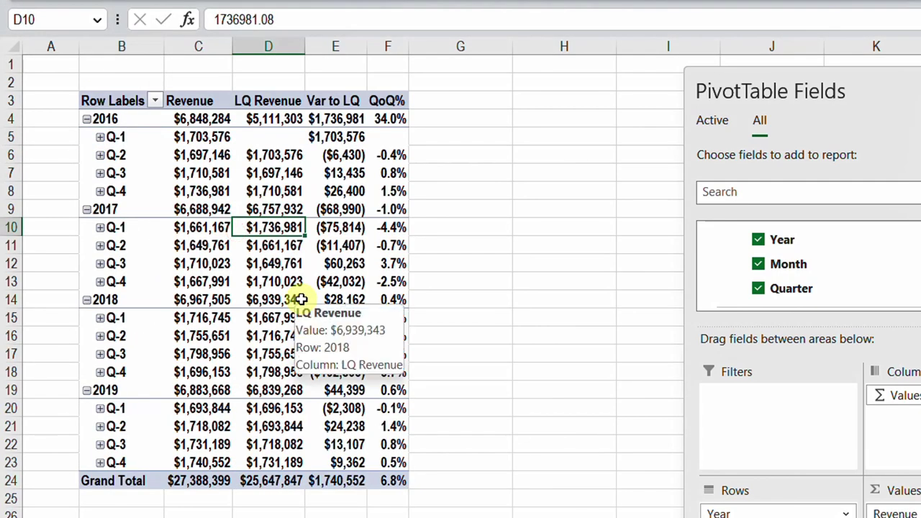
click(199, 136)
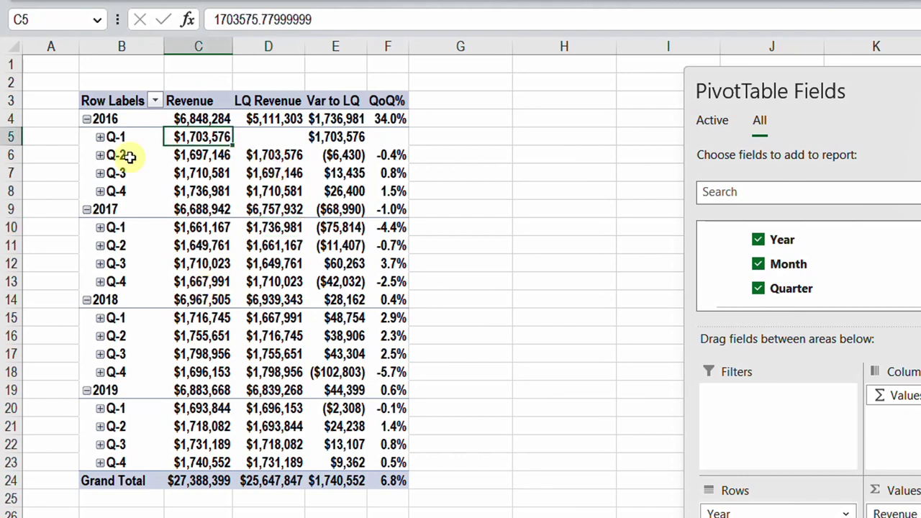
click(270, 155)
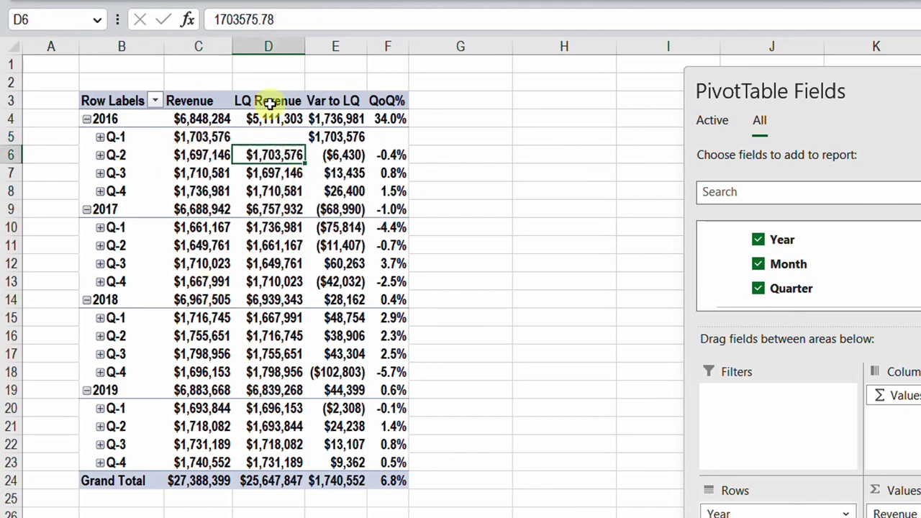
mouse_move(363, 157)
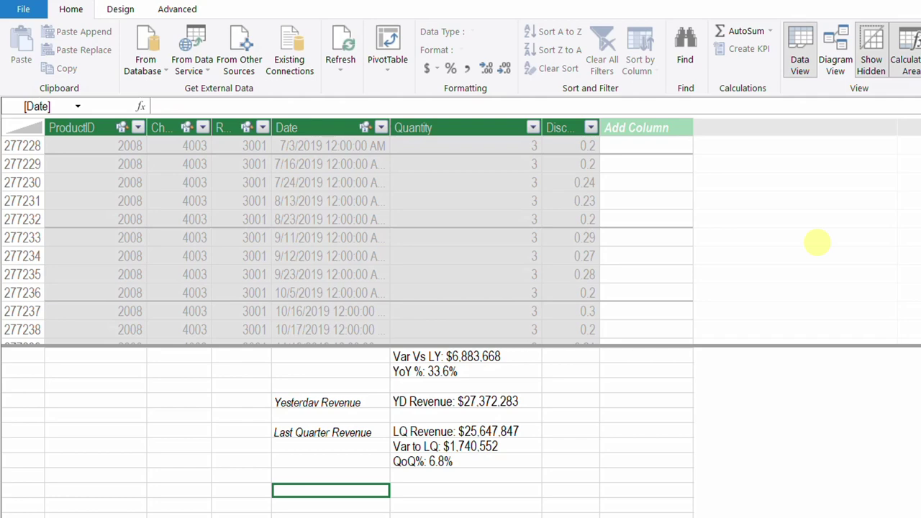
Label a new measure block Last Month Revenue in the Power Pivot calculation area, and start a measure named LM Revenue beside it.
text(Last Month Revenue)
key(Tab)
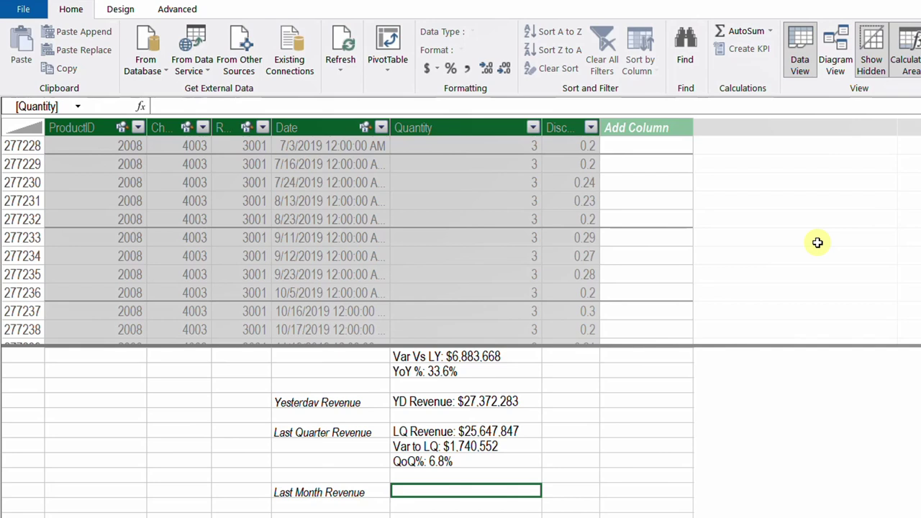
text(Lm)
text(M Revenue:)
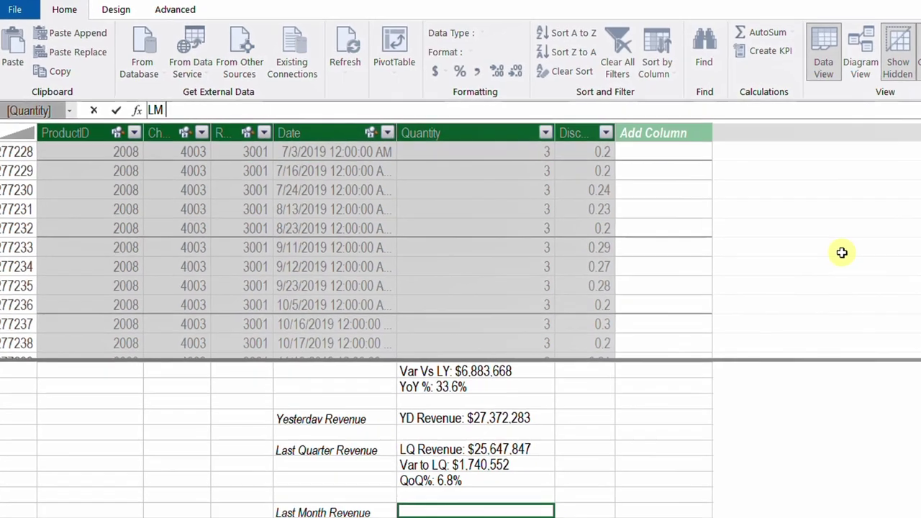
Begin the LM Revenue formula with CALCULATE, using [Revenue] as the expression.
text(=cal)
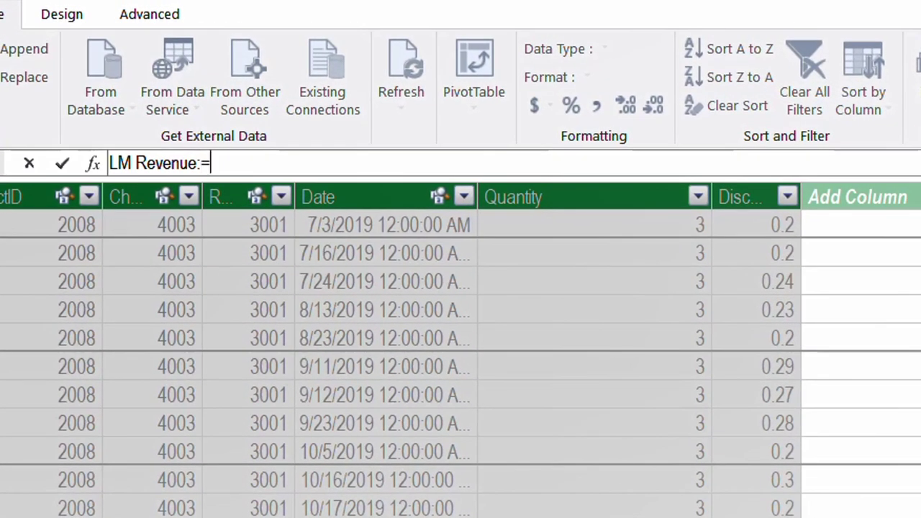
key(Tab)
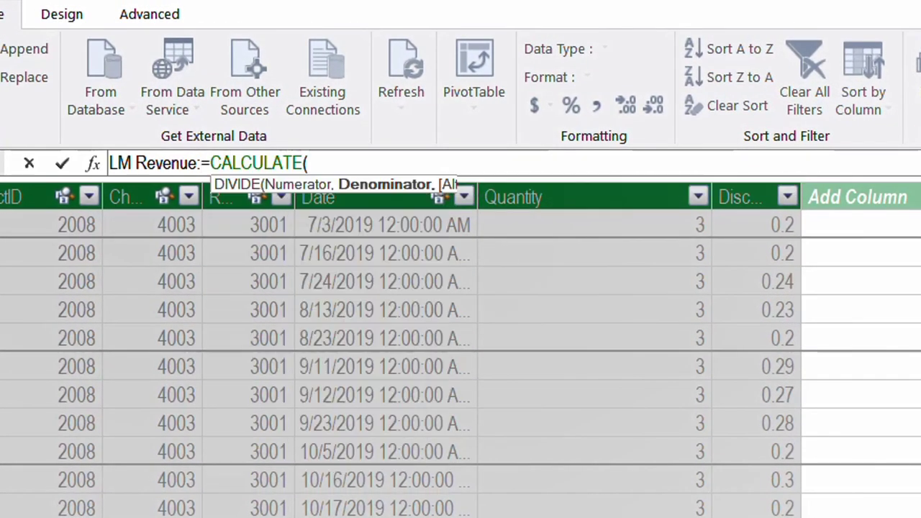
text([)
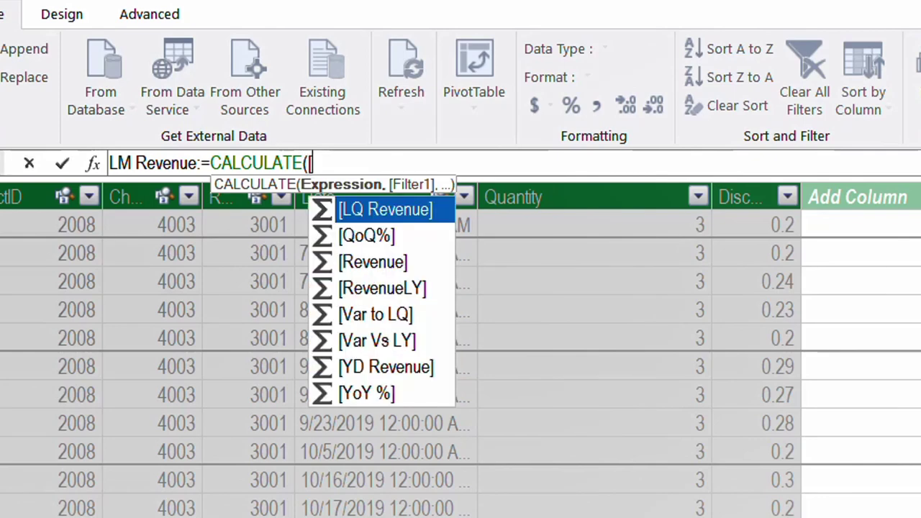
key(Down)
key(Down)
key(Tab)
text(,)
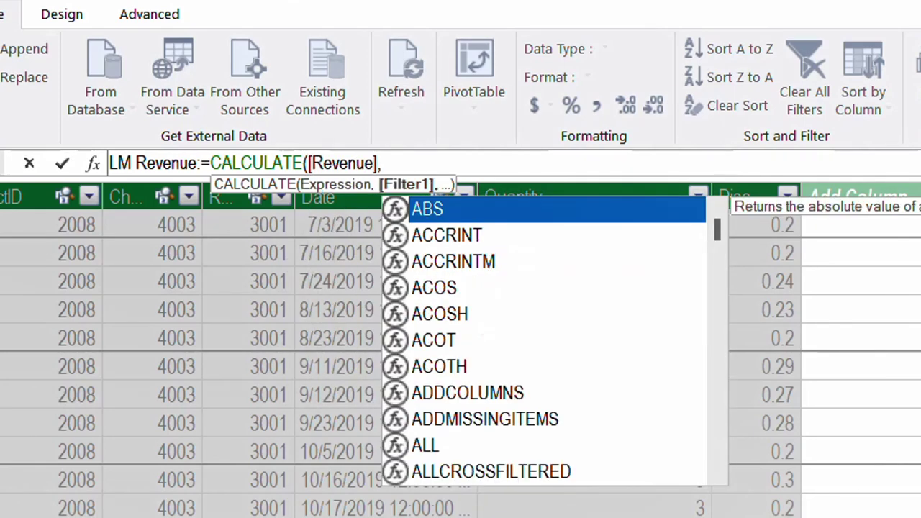
Add DATEADD as the filter of the LM Revenue formula, with 'Calendar'[Date] as its dates.
text(dateadd()
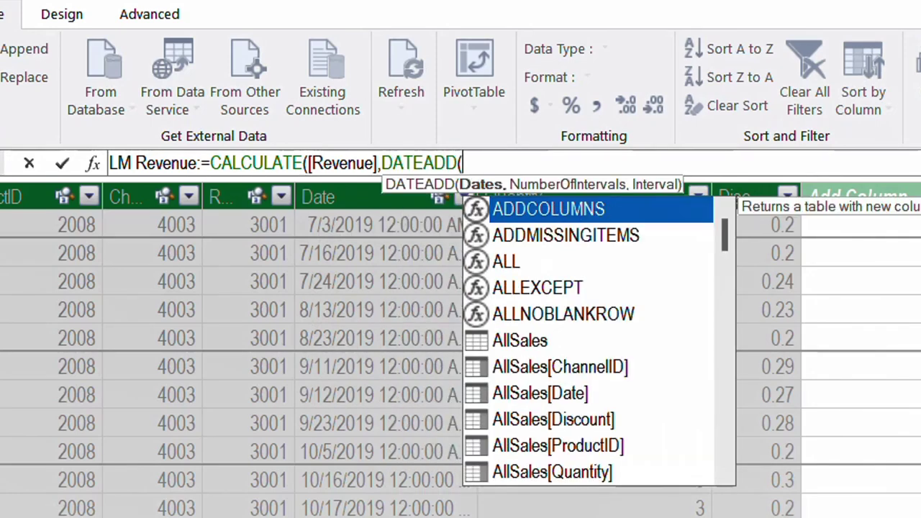
text(cal)
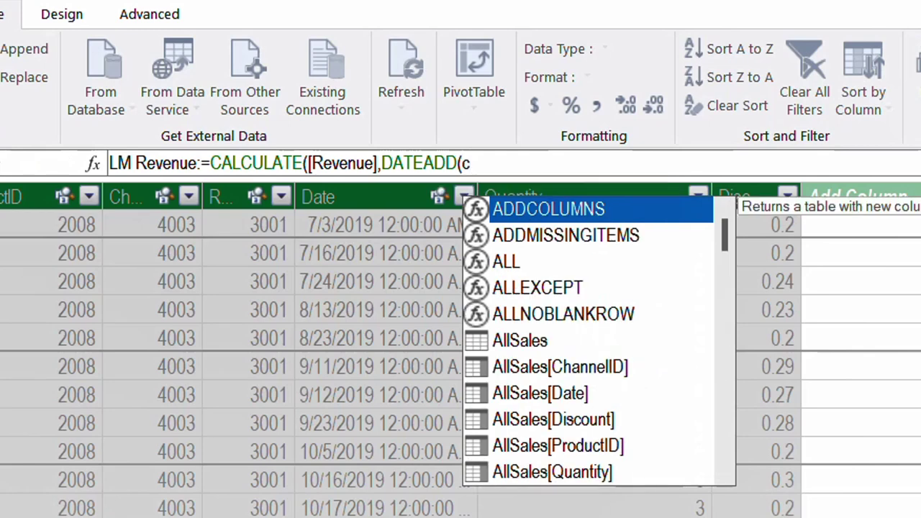
key(Down)
key(Down)
key(Down)
key(Tab)
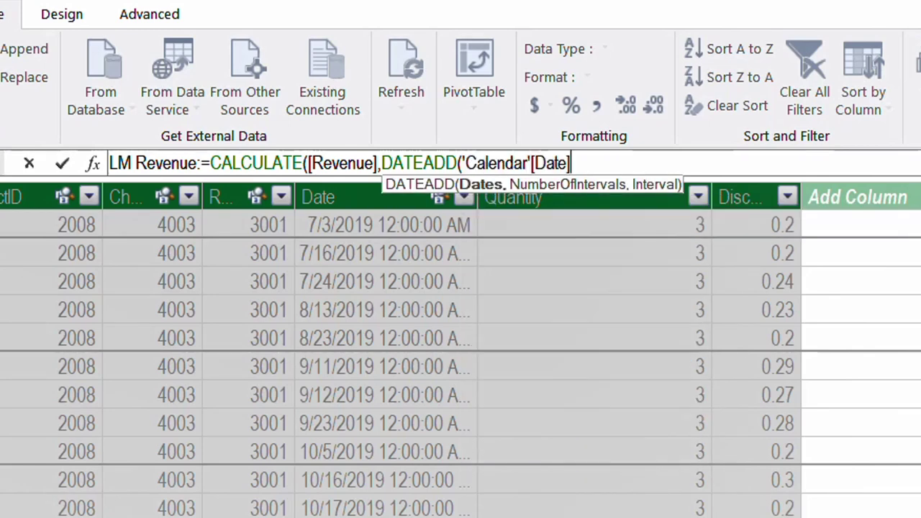
Set the DATEADD shift to -1 with MONTH as the interval, and complete the LM Revenue measure.
text(,)
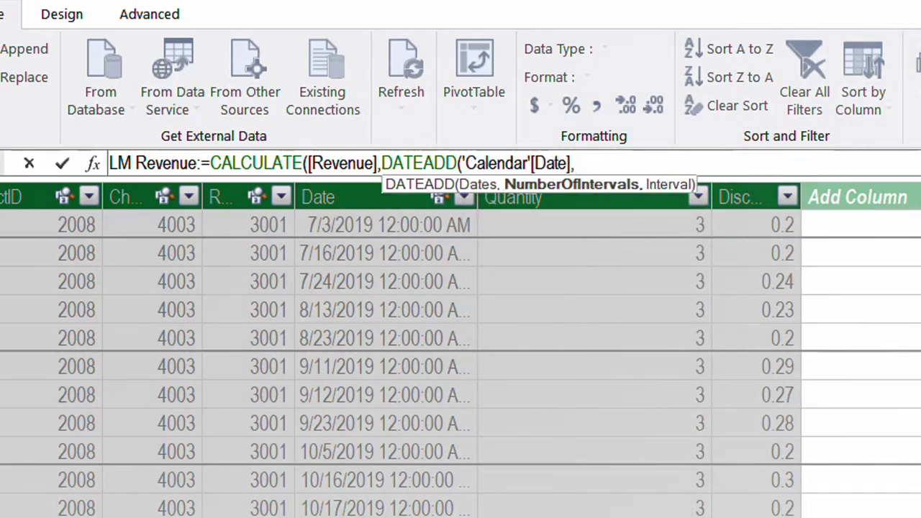
text(-1,m)
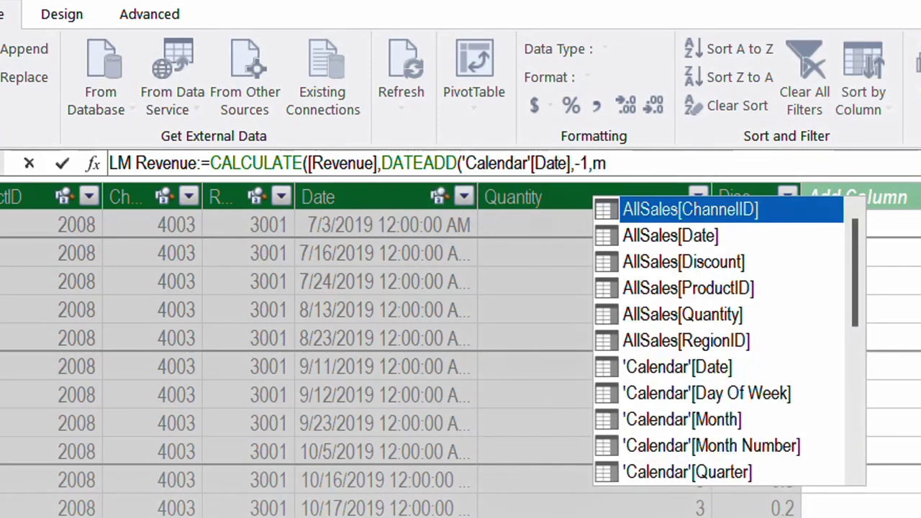
text(onth)
key(Down)
key(Down)
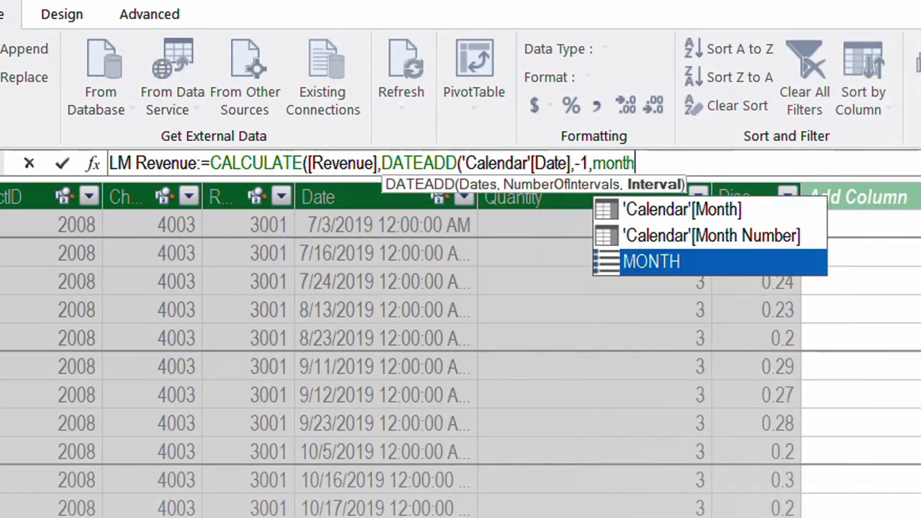
key(Tab)
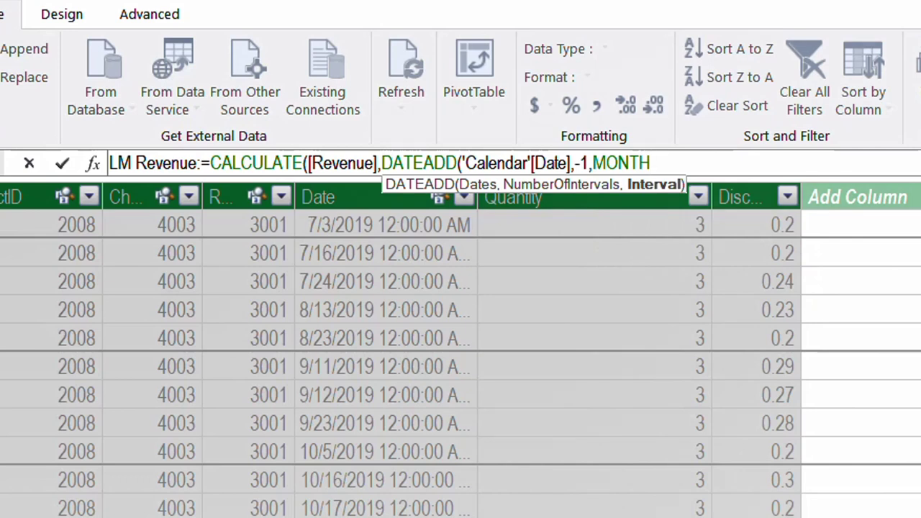
text())
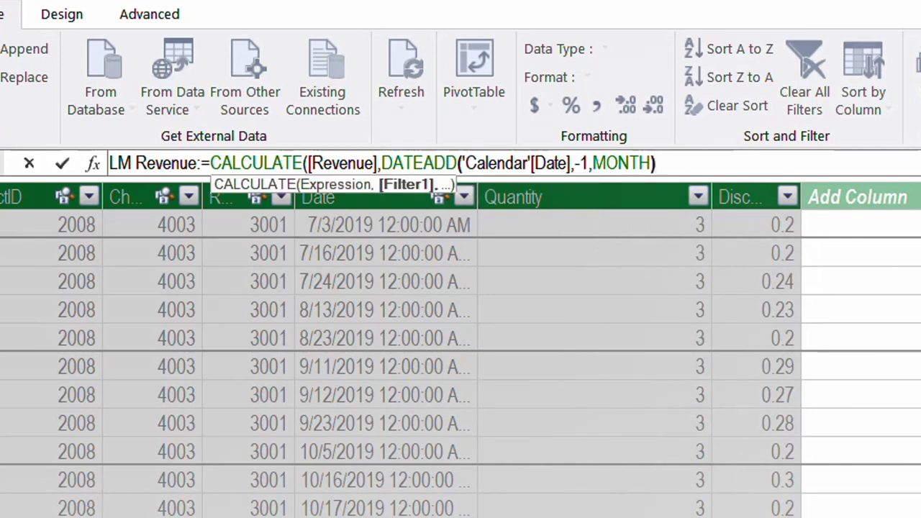
text())
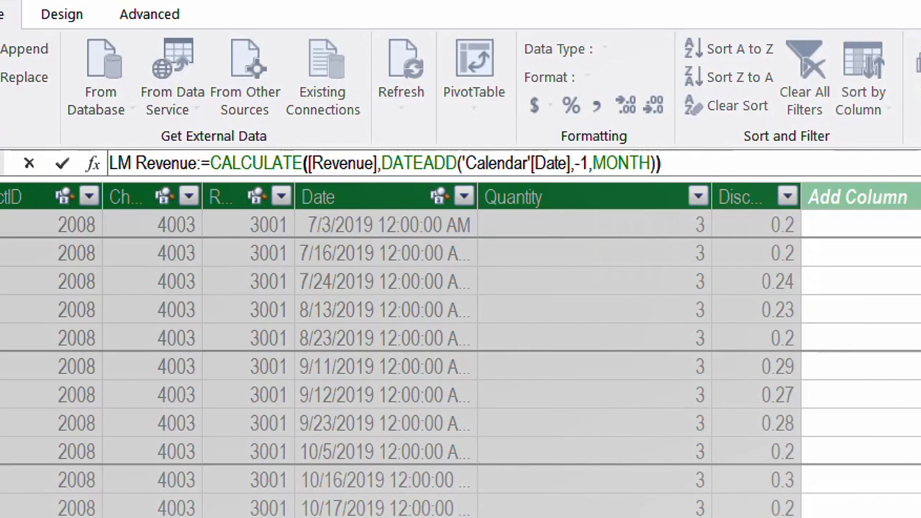
key(Return)
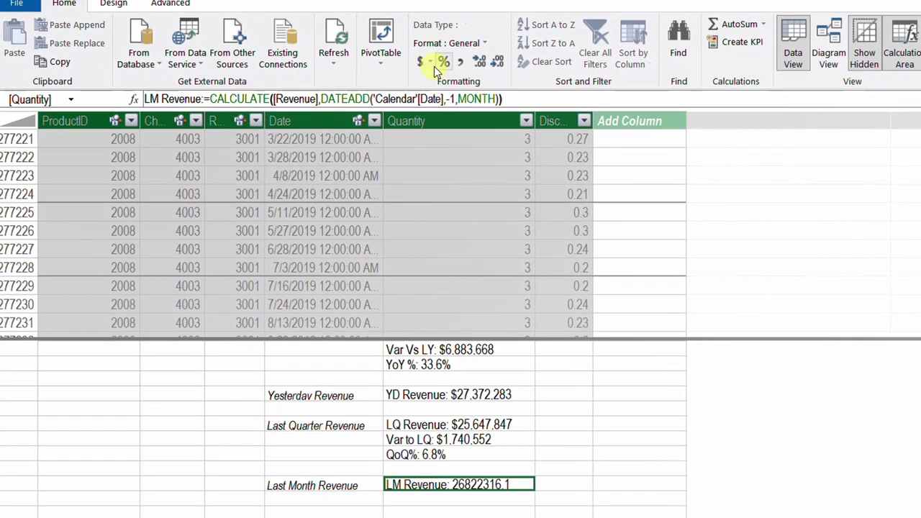
Review the formulas of the Var to LM and MoM measures below LM Revenue.
click(483, 506)
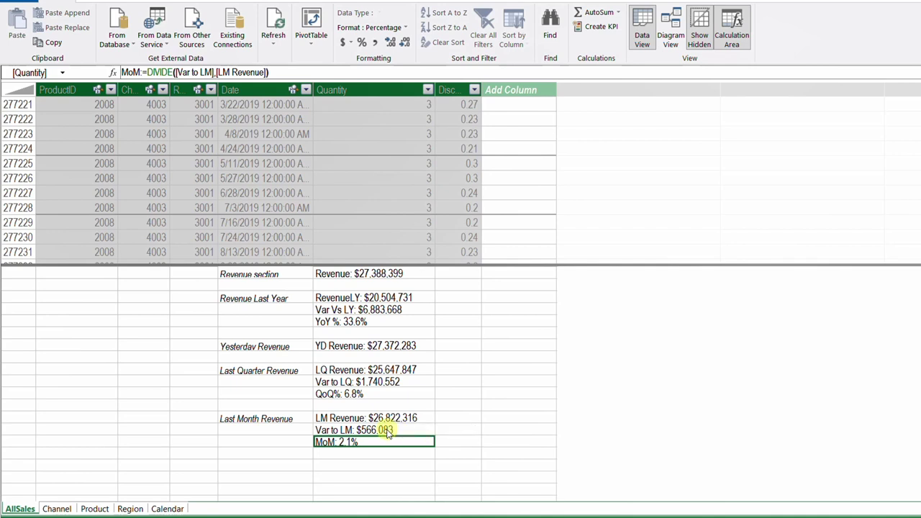
click(387, 430)
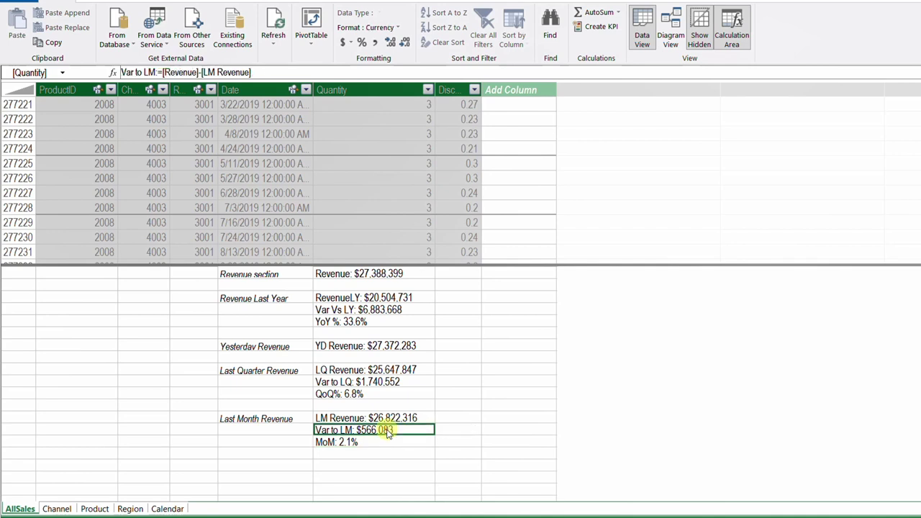
click(366, 442)
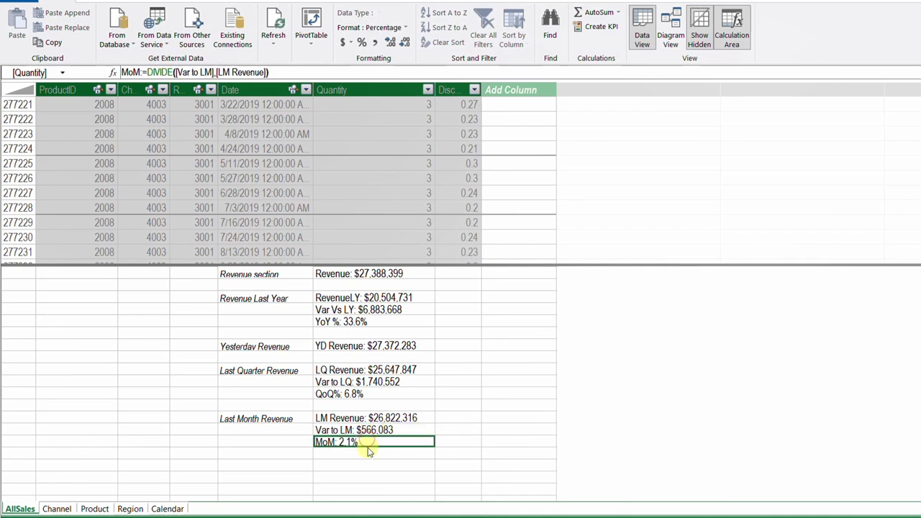
click(368, 454)
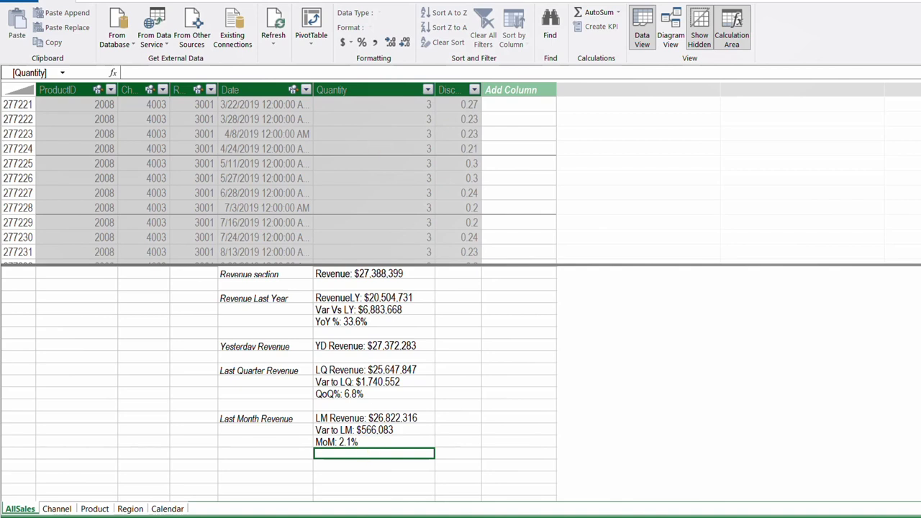
Create a PivotTable from the Power Pivot data model on a new worksheet.
click(311, 22)
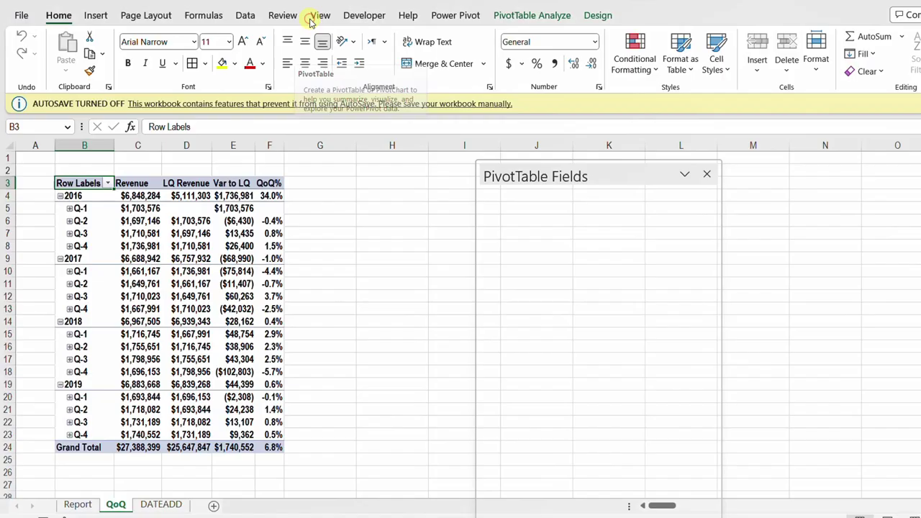
click(413, 251)
click(407, 231)
click(560, 289)
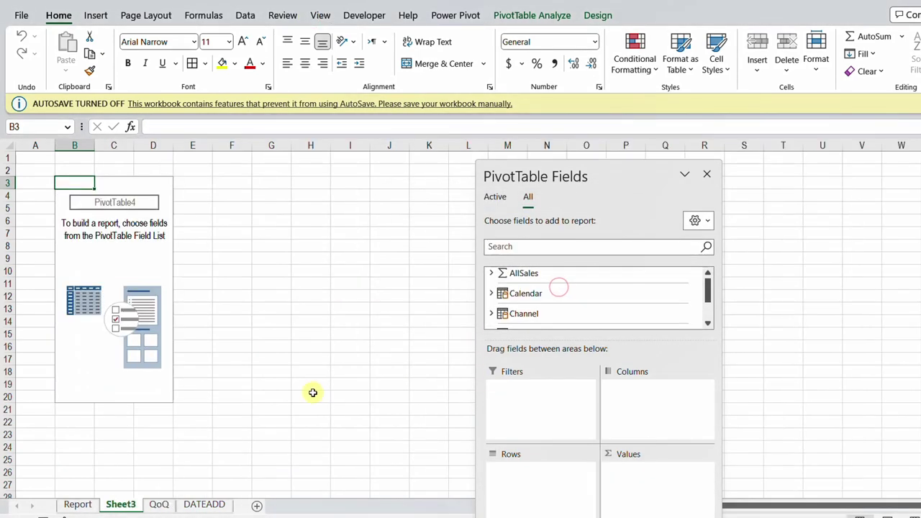
Rename both the new worksheet and its empty PivotTable as MoM.
click(123, 504)
text(MoM)
key(Return)
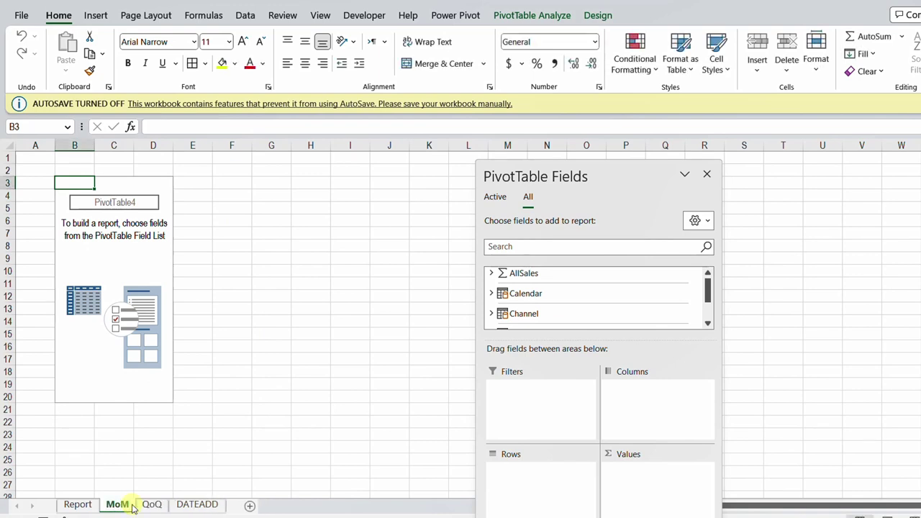
click(113, 258)
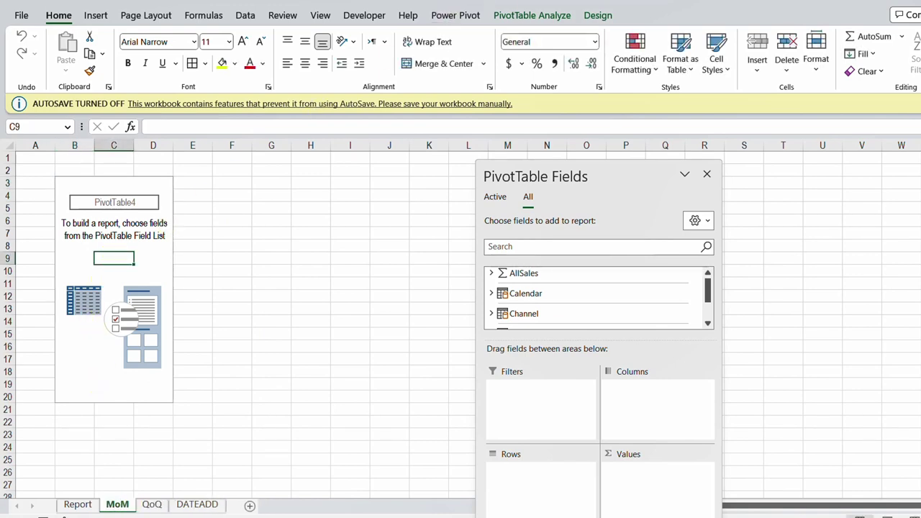
click(532, 15)
click(61, 54)
text(MoMN)
key(BackSpace)
key(Return)
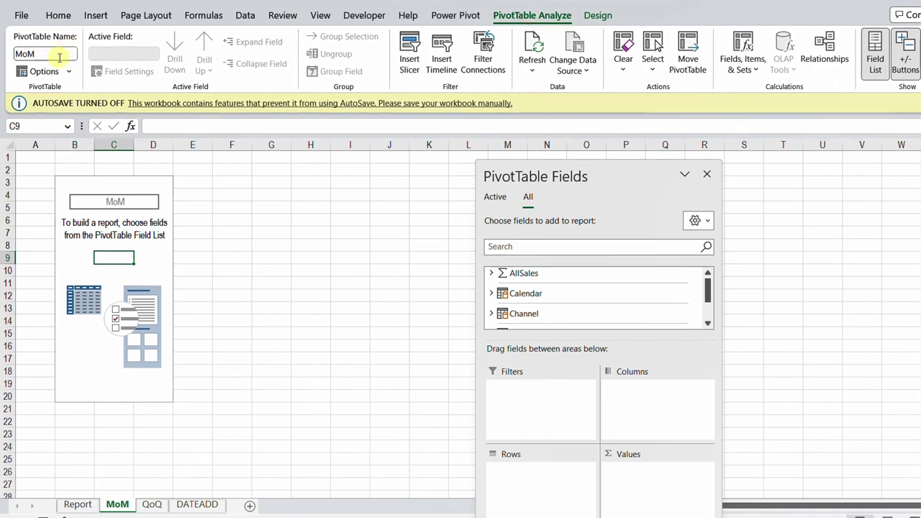
Add the Revenue, LM Revenue, Var to LM and MoM measures from AllSales to the PivotTable values.
drag(518, 174, 323, 135)
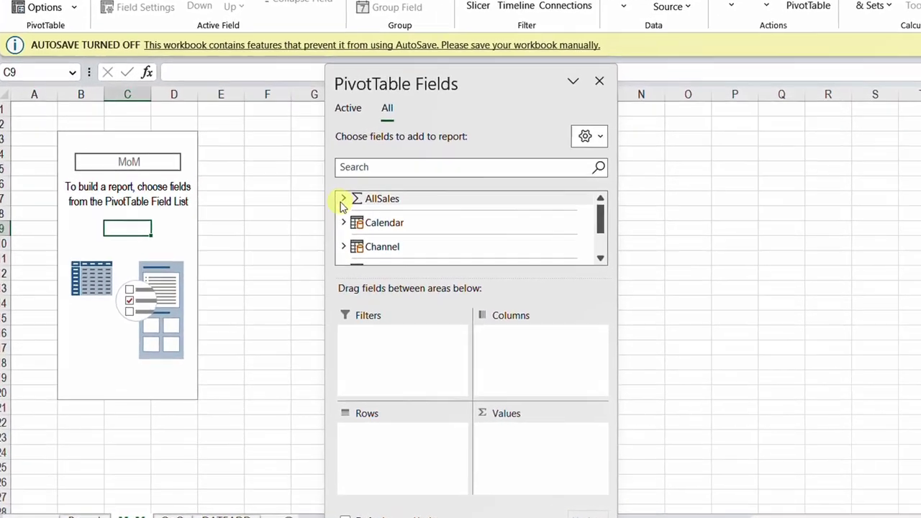
click(295, 232)
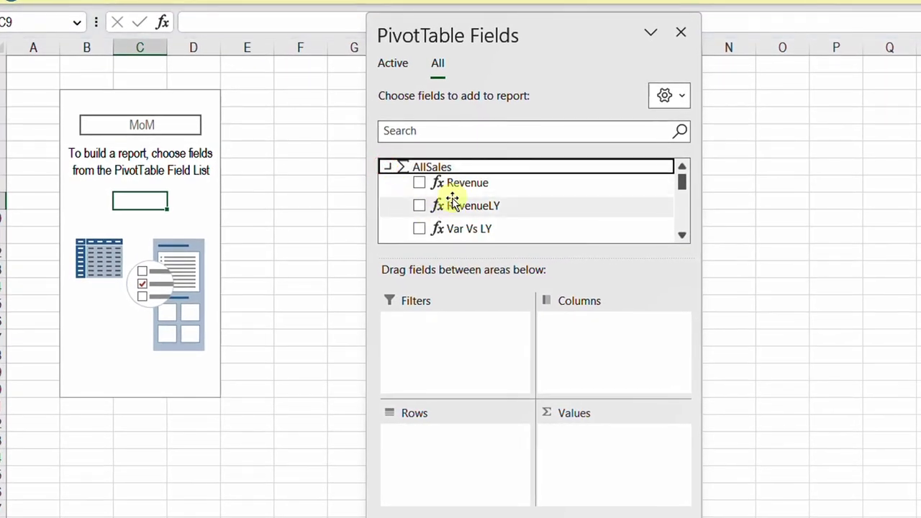
click(420, 184)
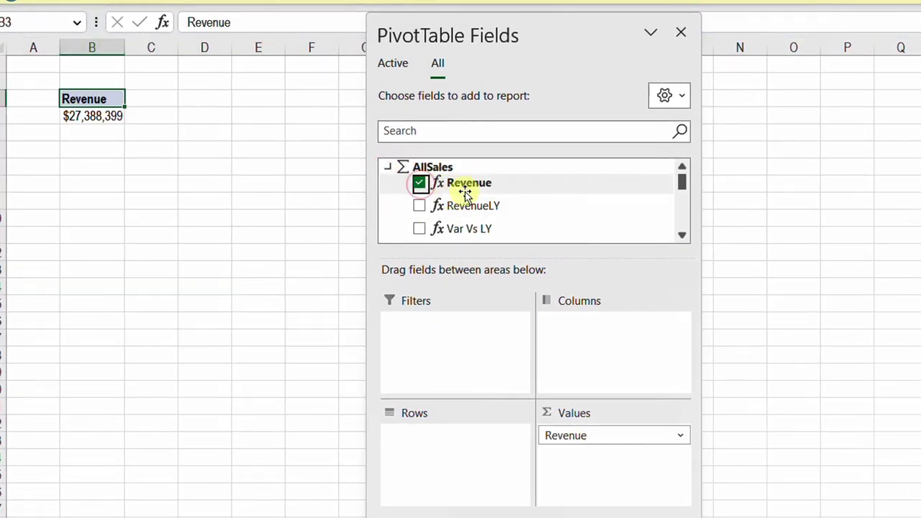
scroll(453, 196, down, 4)
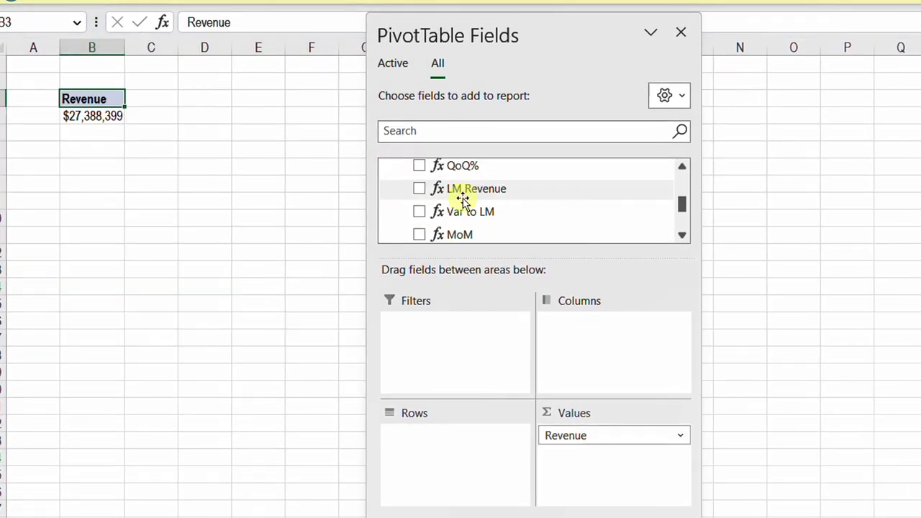
click(420, 189)
click(419, 212)
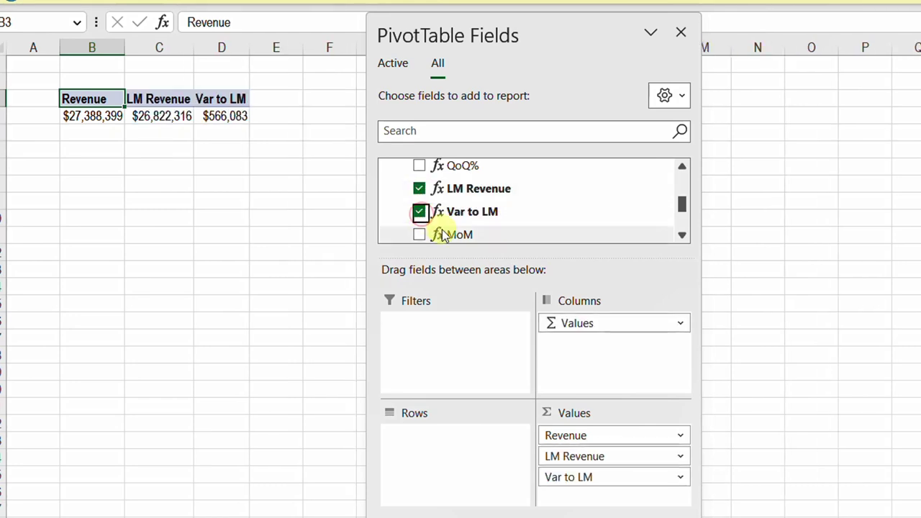
click(419, 234)
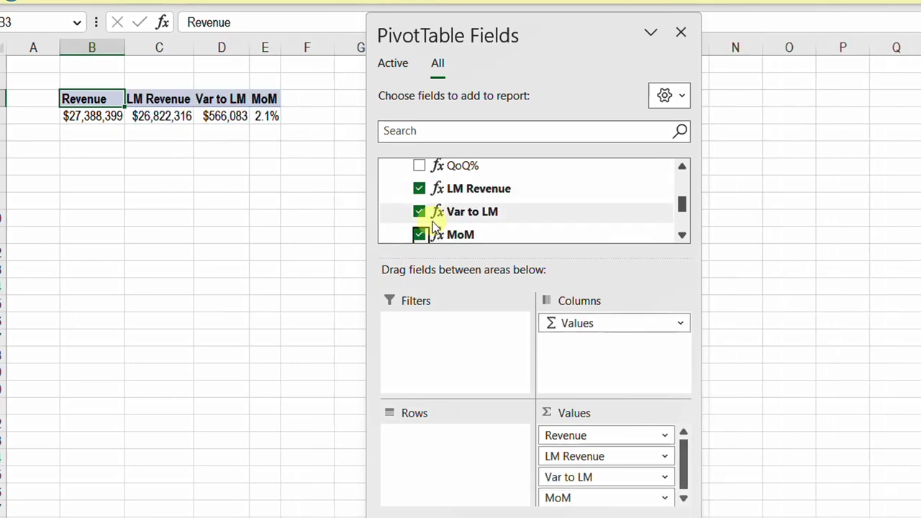
Place the Calendar table's Year and Month fields in the PivotTable rows, with Month under Year.
scroll(437, 195, down, 3)
click(389, 178)
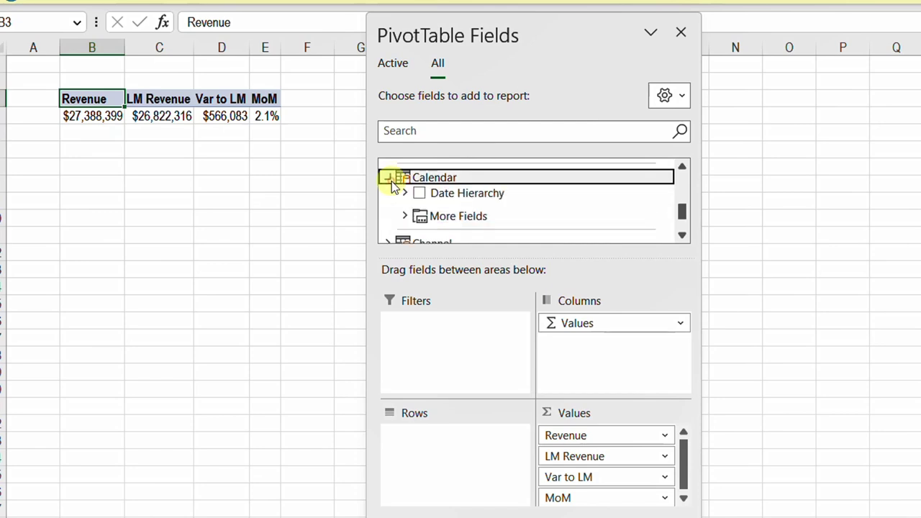
click(404, 216)
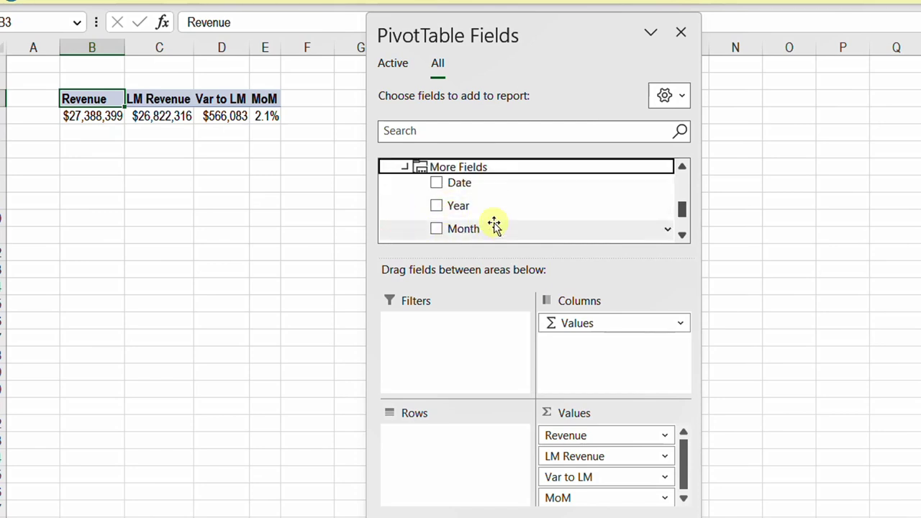
drag(482, 207, 450, 455)
drag(438, 226, 482, 487)
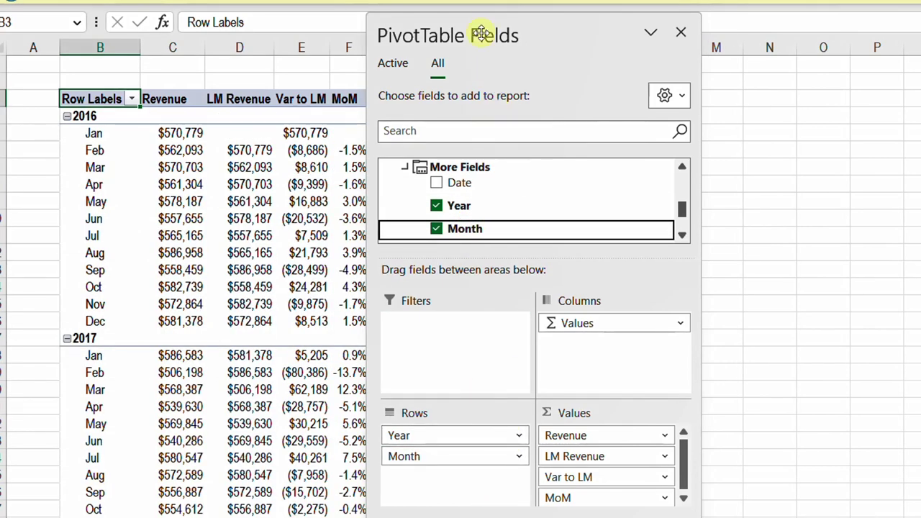
Compare the February 2016 LM Revenue with the January Revenue, and check February's variance and MoM percentage.
double_click(534, 30)
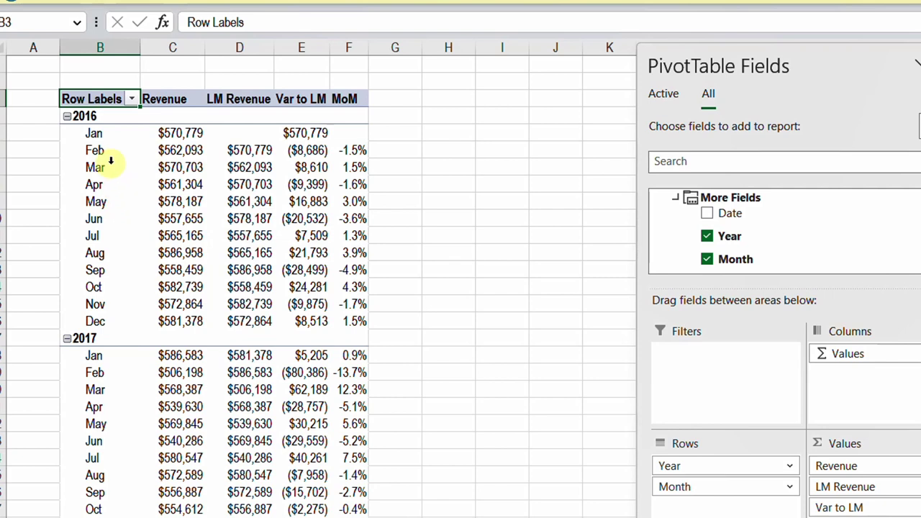
click(259, 151)
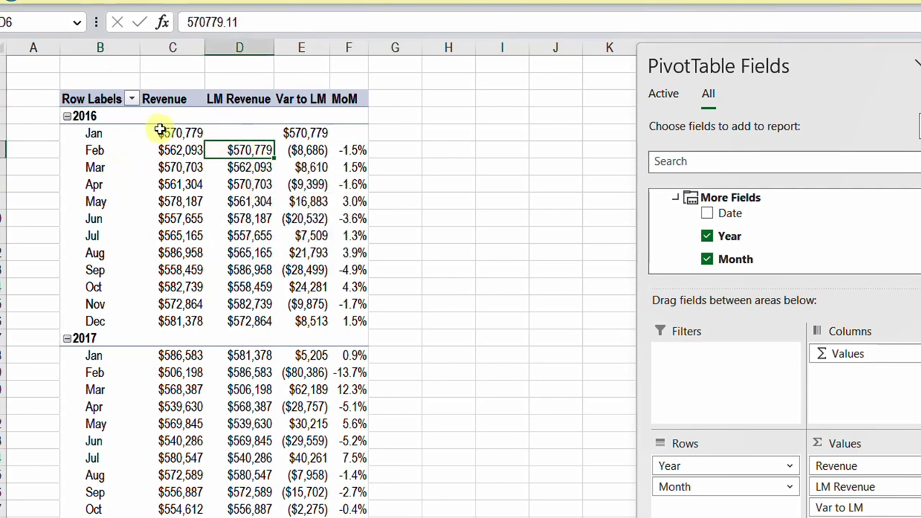
click(339, 151)
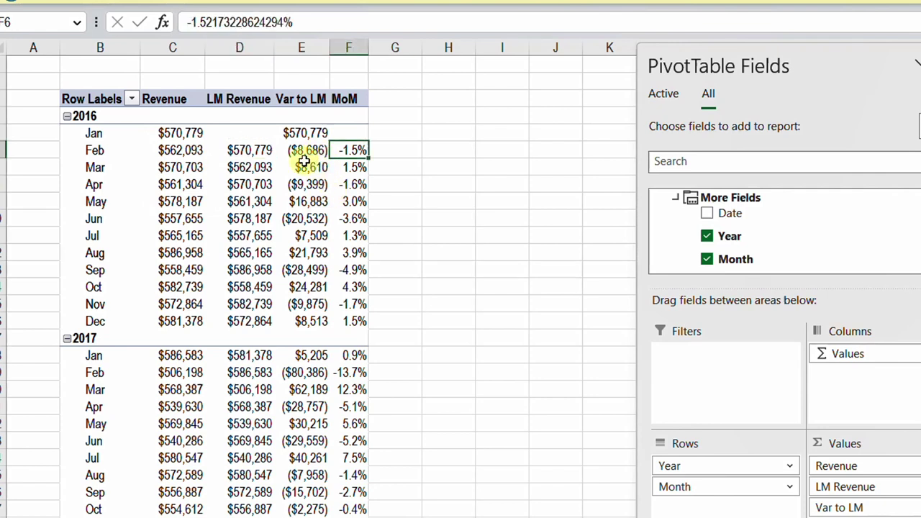
mouse_move(304, 170)
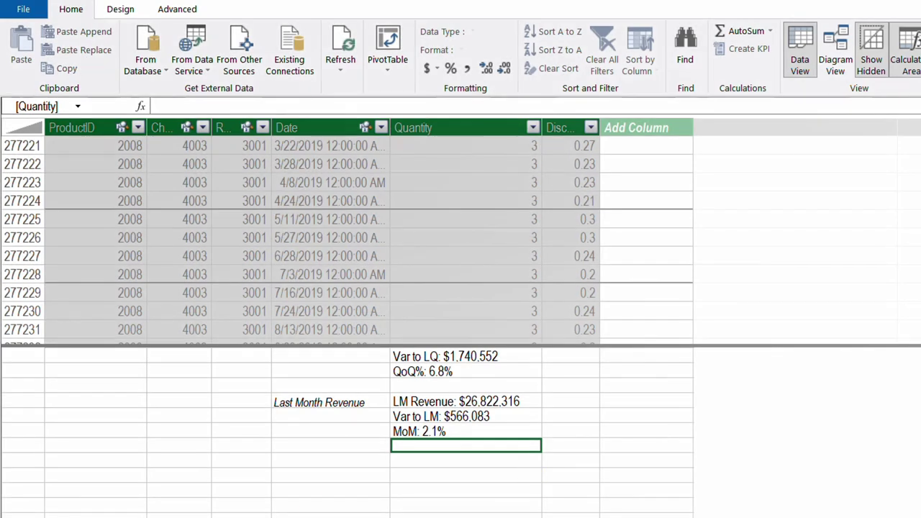
Label the calculation area's Date column "Last Week Revenue", two rows below the MoM measure's row.
click(324, 475)
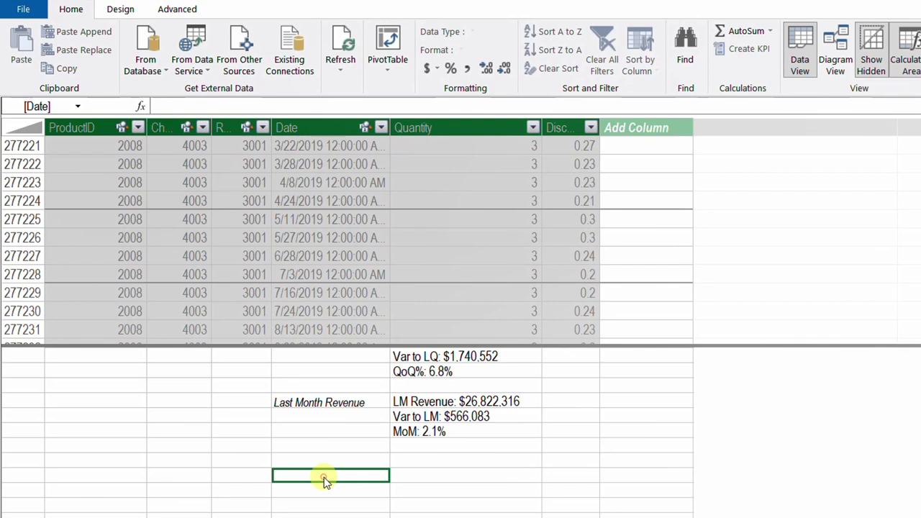
key(Up)
text(L)
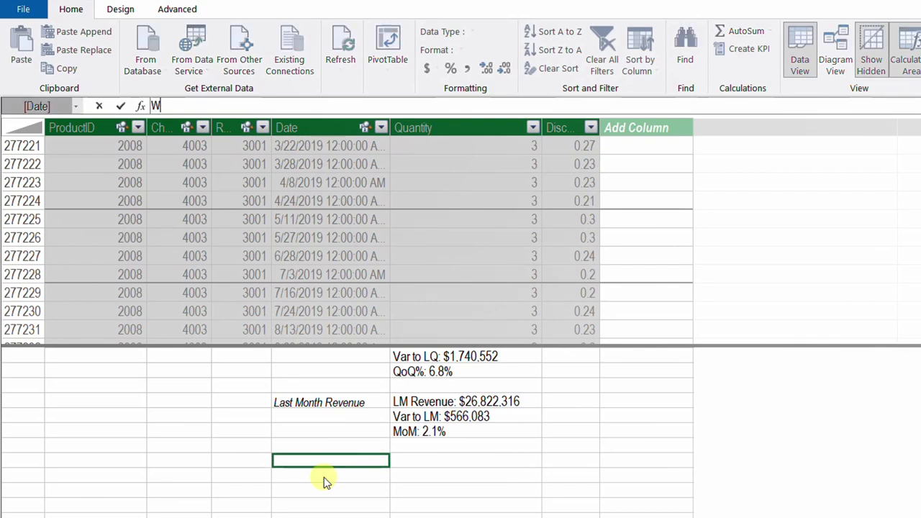
text(ast Week Revenue)
key(Tab)
Begin an LW Revenue measure beside the label, using CALCULATE with the [Revenue] measure as its expression.
text(LW reven)
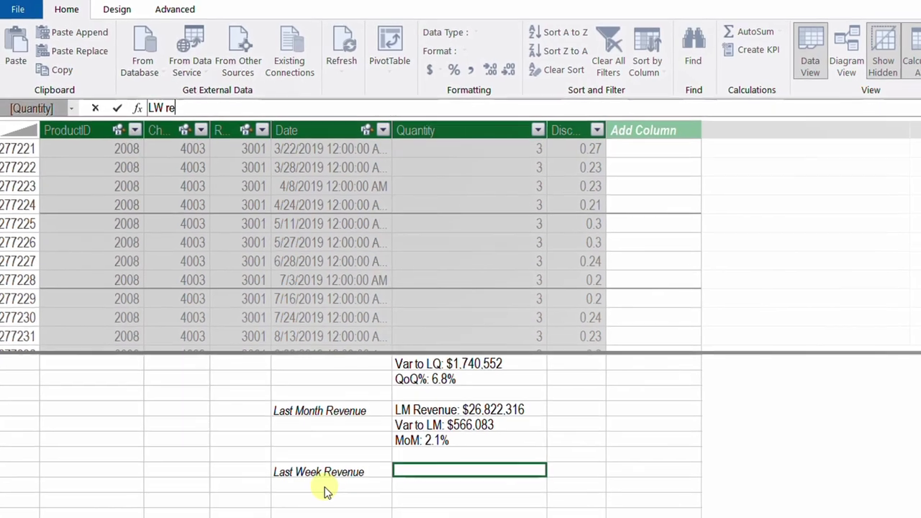
text(ue:=)
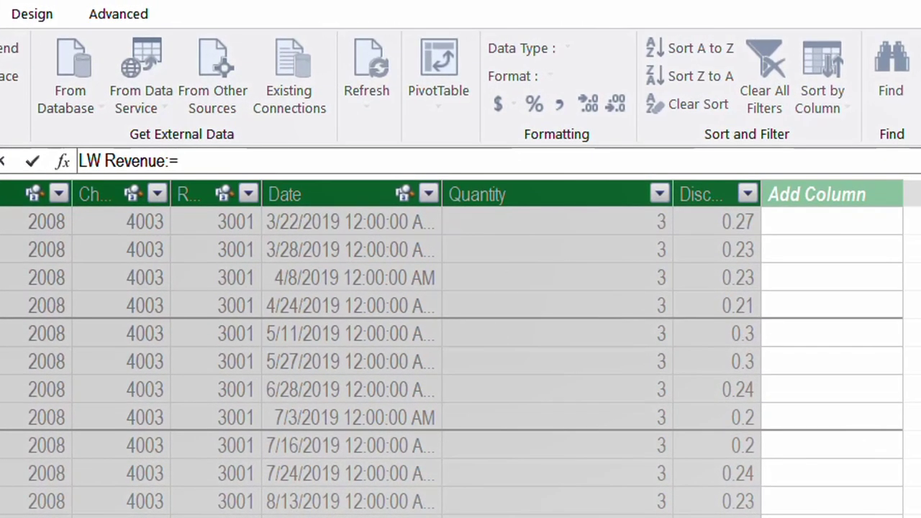
text(CALCULATE([)
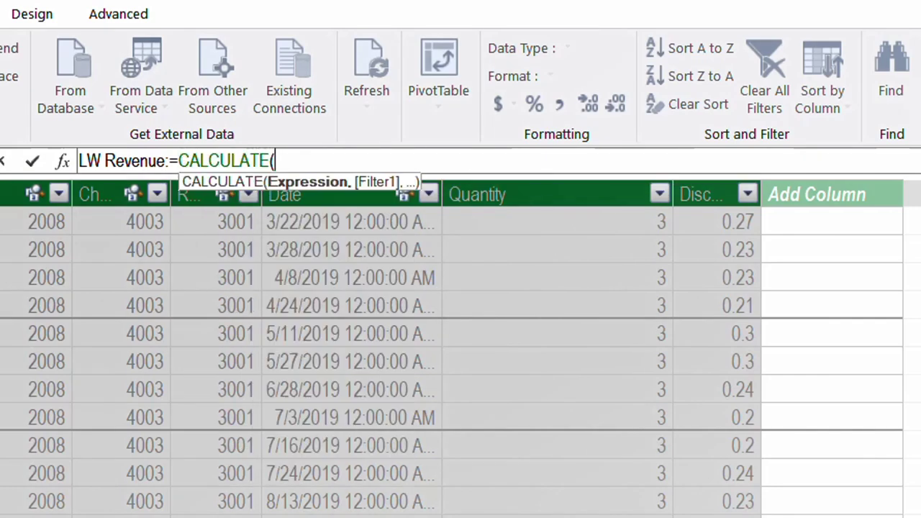
key(Down)
key(Down)
key(Down)
key(Down)
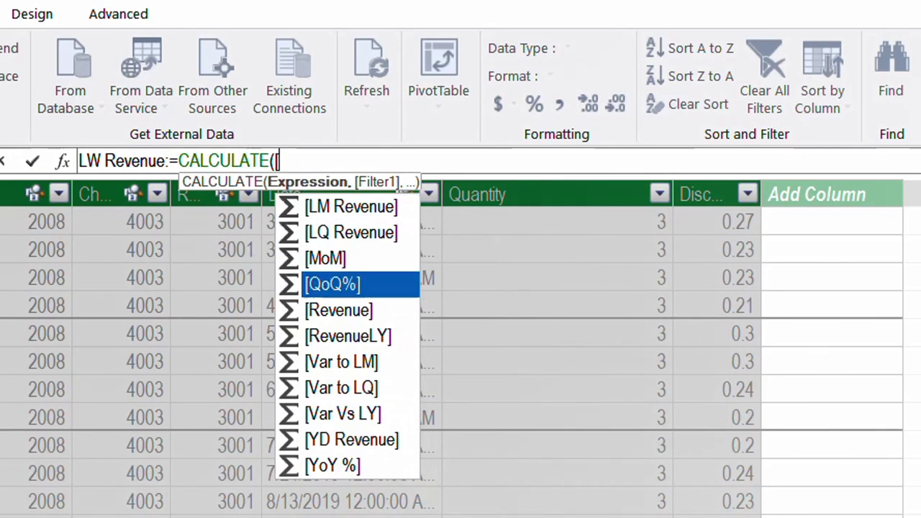
key(Tab)
text(],)
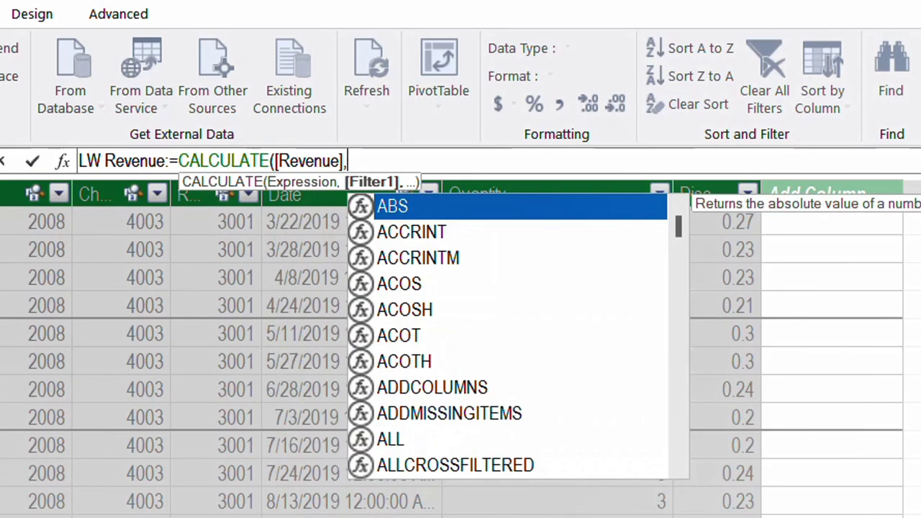
Add a DATEADD filter to the formula over 'Calendar'[Date] with -1 as the number of intervals.
text(dateadd()
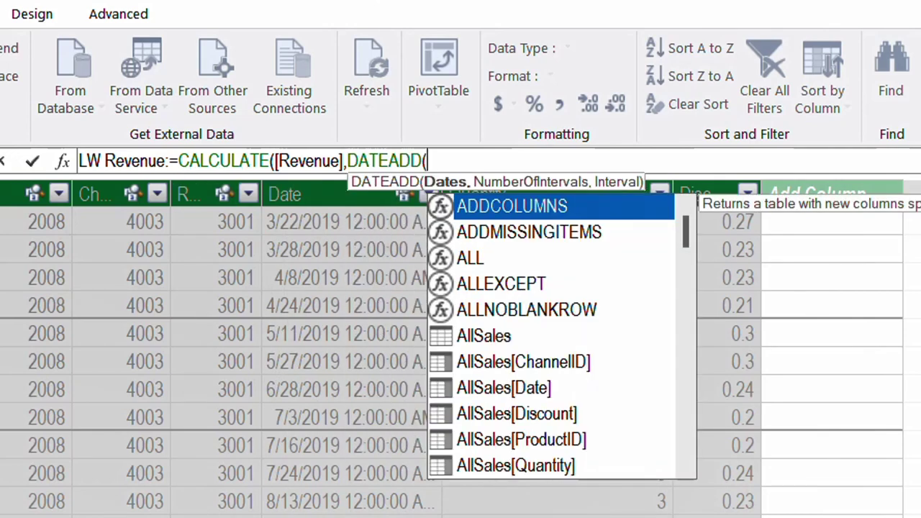
text(cal)
key(Down)
key(Down)
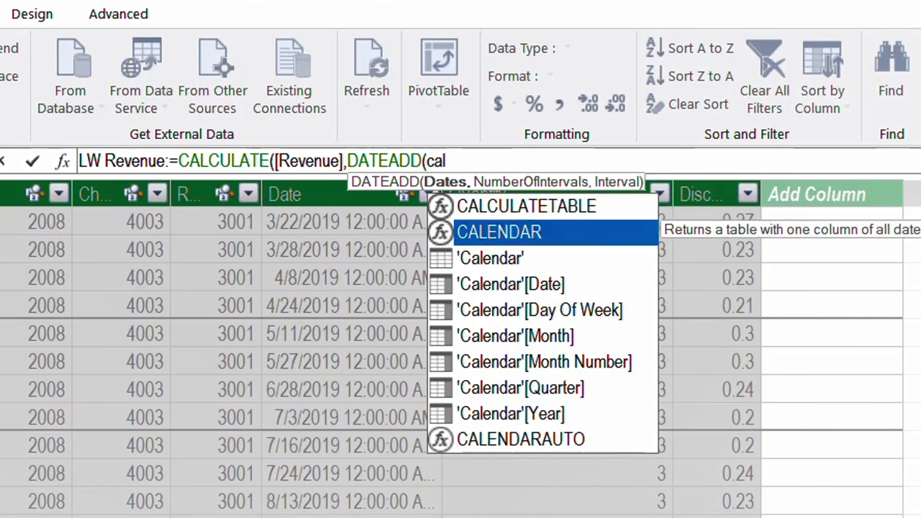
key(Down)
key(Tab)
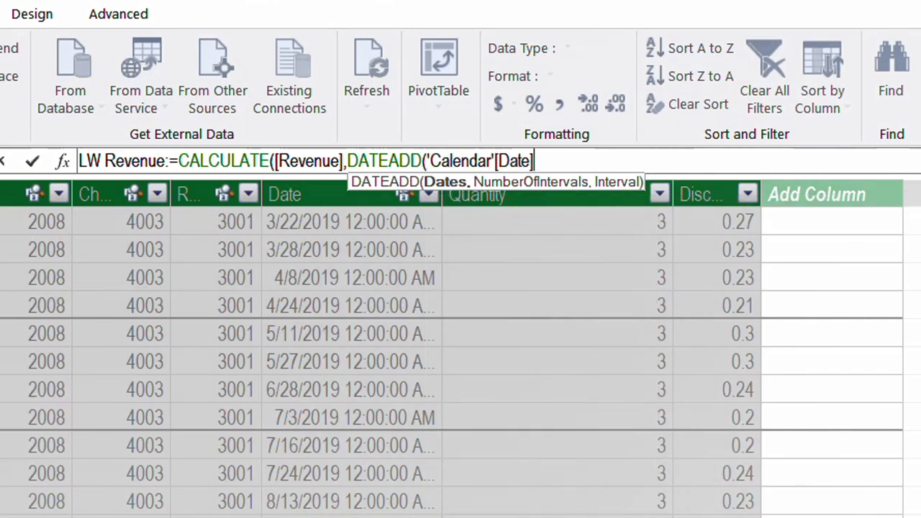
text(,)
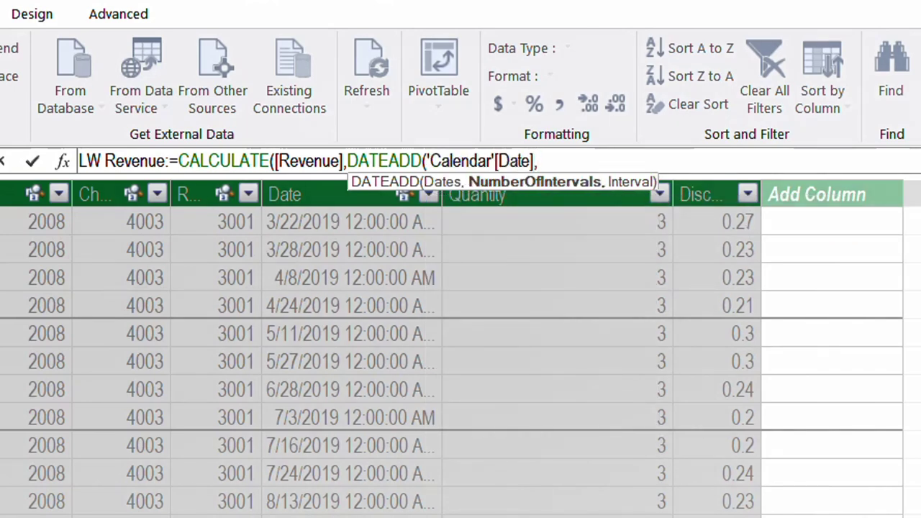
text(-1,)
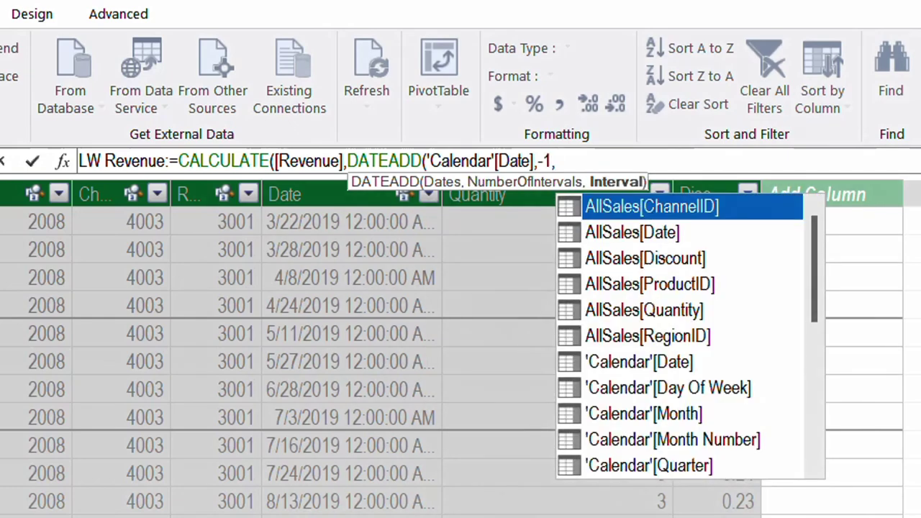
text(week)
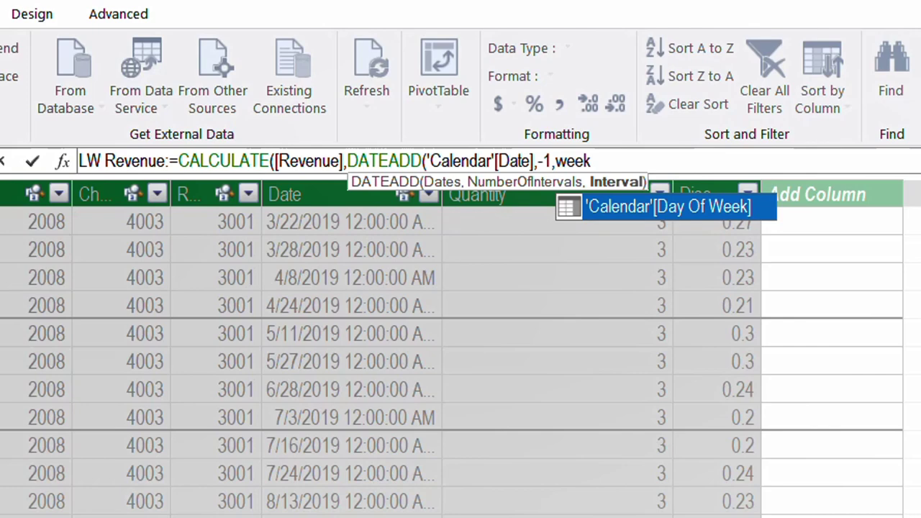
key(BackSpace)
key(BackSpace)
key(BackSpace)
key(BackSpace)
Set the DATEADD interval to DAY in the LW Revenue formula.
text(da)
key(Down)
key(Down)
key(Down)
key(Down)
key(Down)
key(Down)
key(Down)
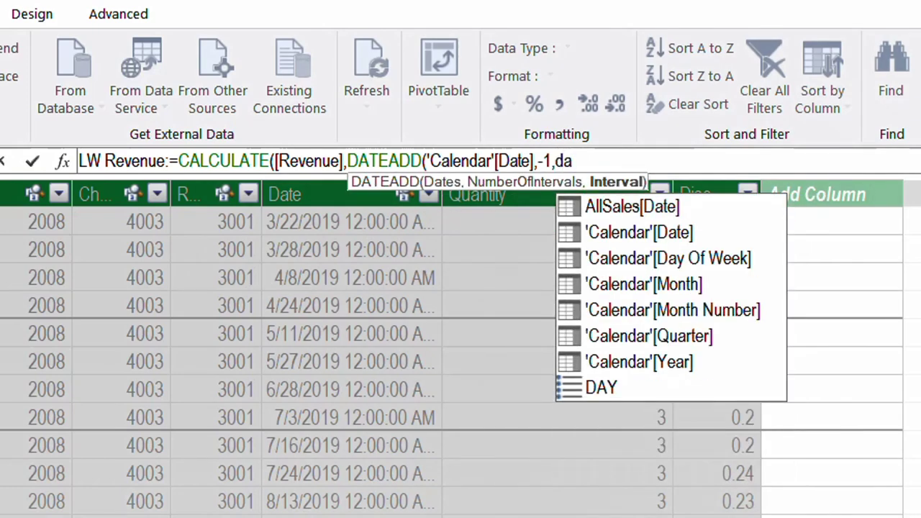
key(Tab)
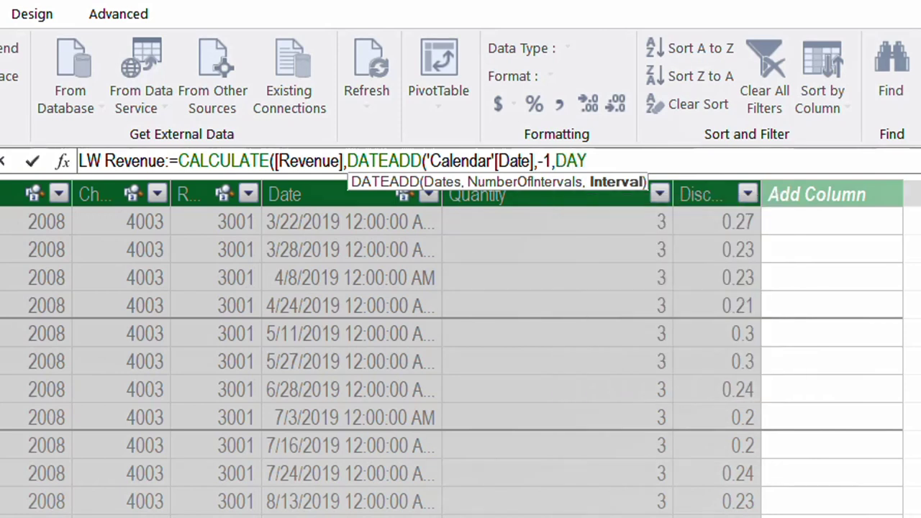
Set the number of intervals to -7, close both functions and commit the LW Revenue measure.
click(548, 160)
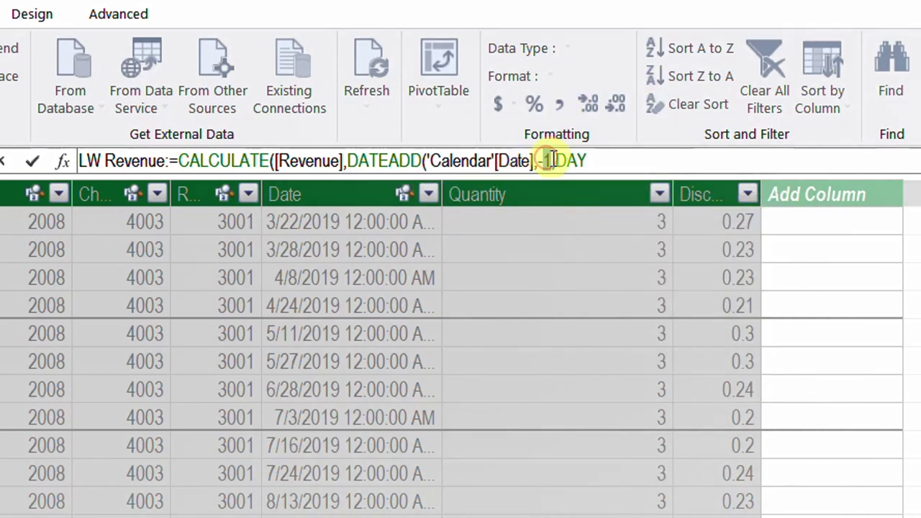
double_click(548, 159)
text(7)
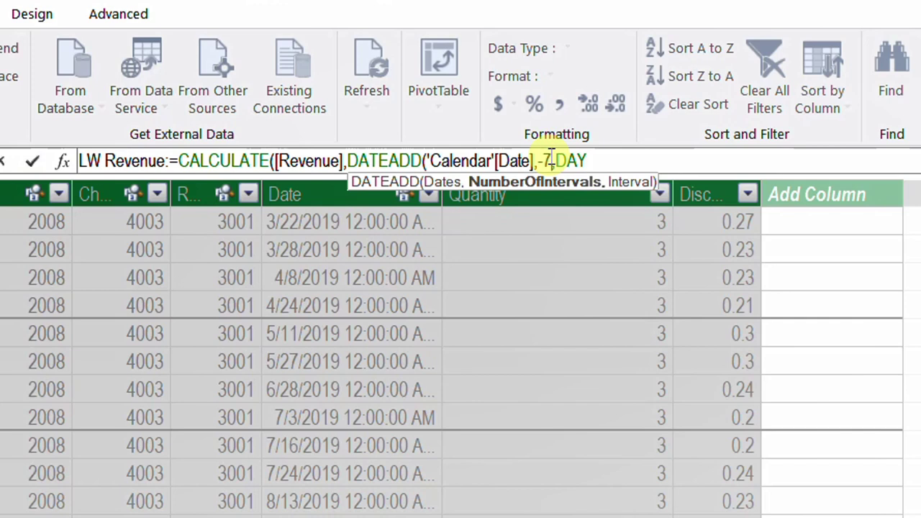
click(672, 156)
text())
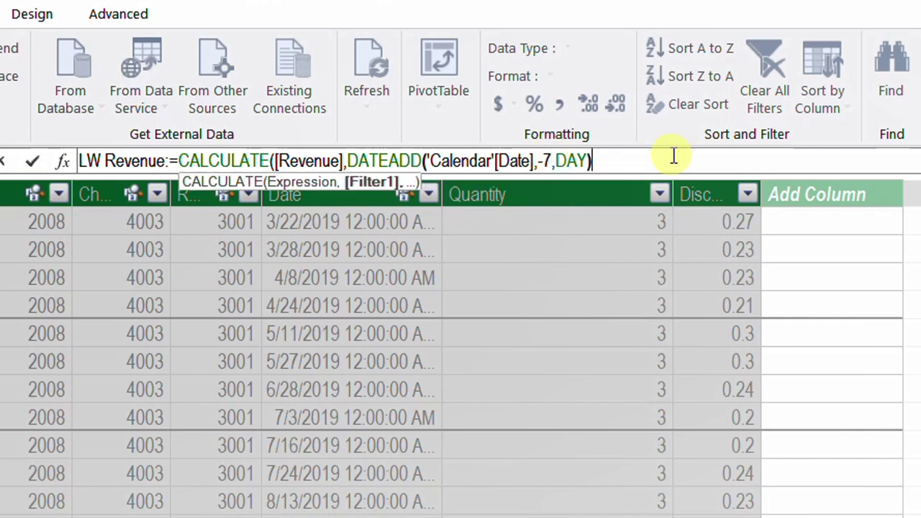
text())
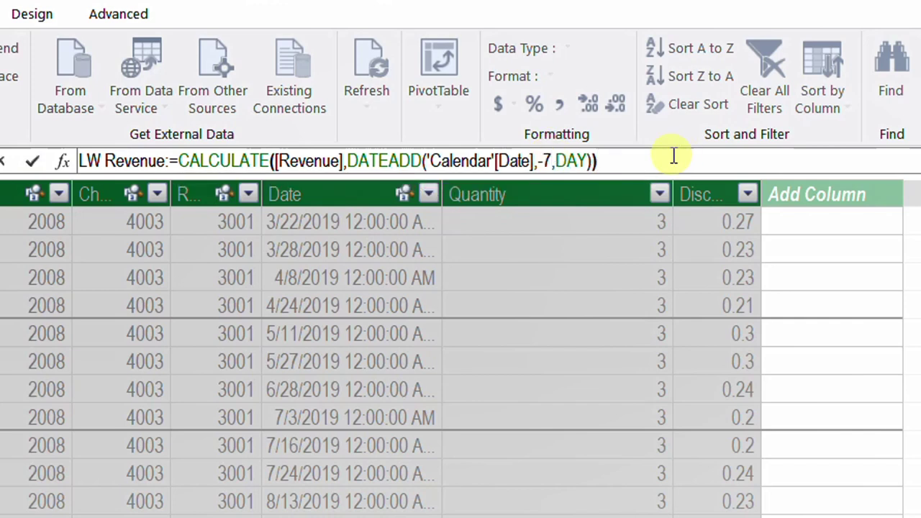
key(Return)
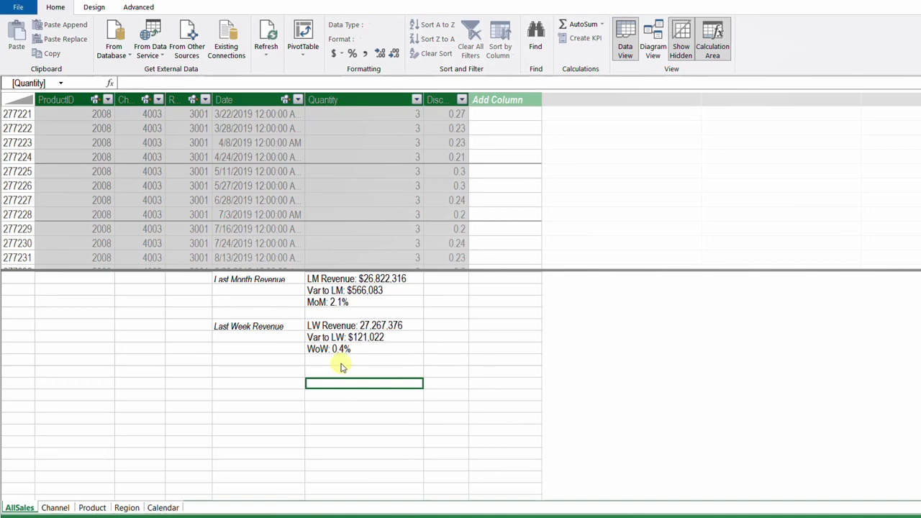
Create a PivotTable on a new worksheet and name both the worksheet and the PivotTable WoW.
click(303, 32)
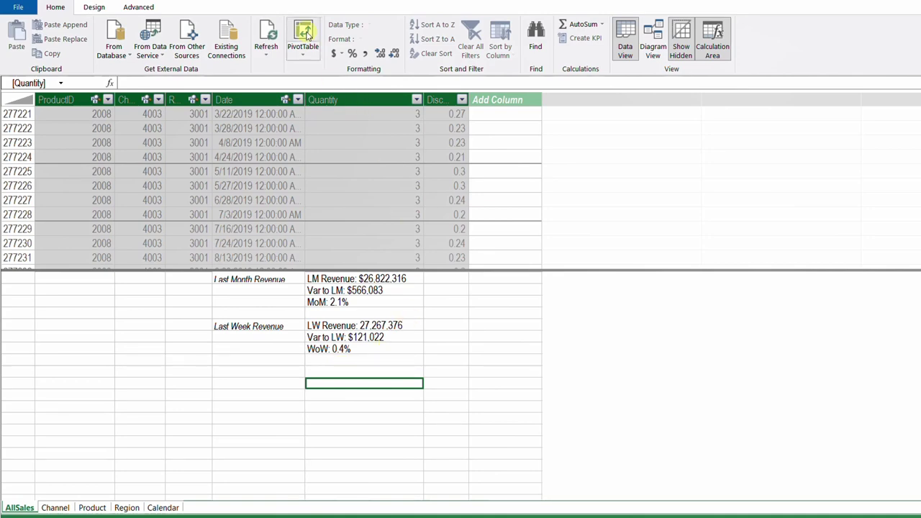
click(558, 291)
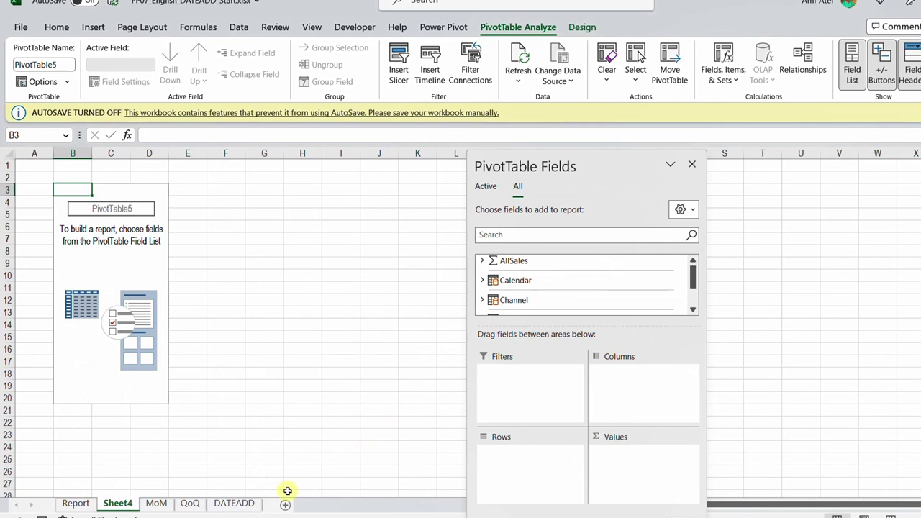
double_click(121, 505)
text(WoW)
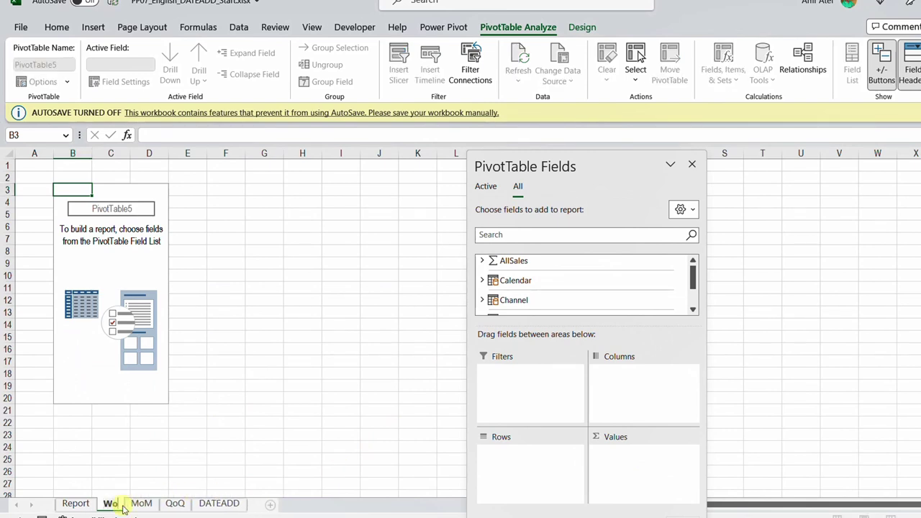
key(Return)
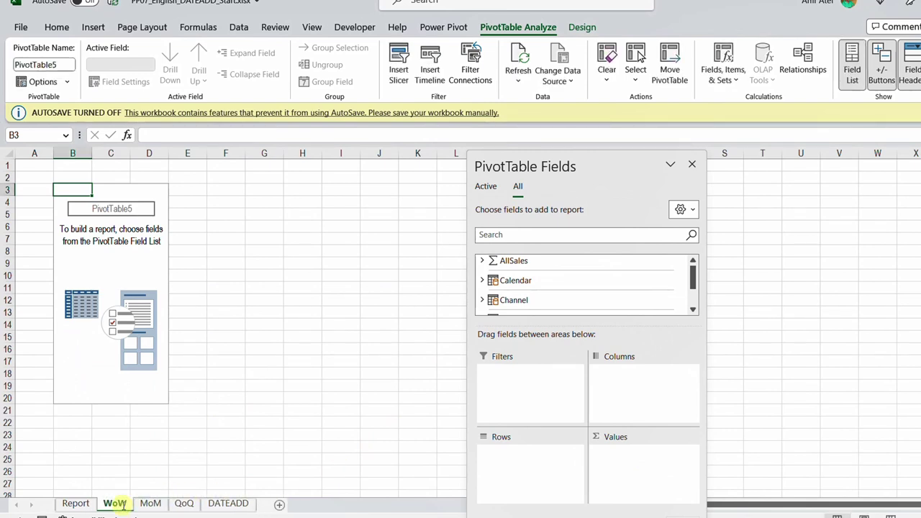
click(112, 263)
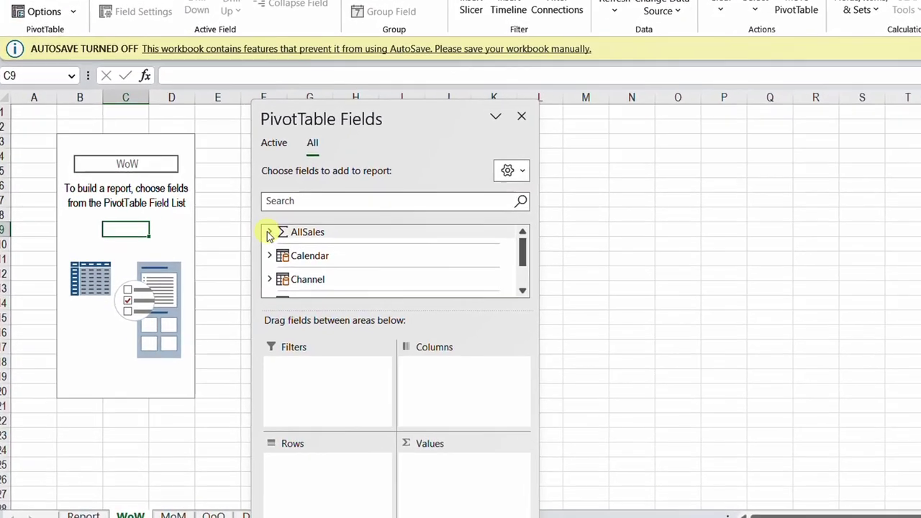
Add the Revenue, LW Revenue, Var to LW and WoW measures from AllSales to the PivotTable values.
click(230, 265)
drag(362, 223, 547, 468)
click(606, 267)
click(606, 267)
click(606, 267)
click(606, 267)
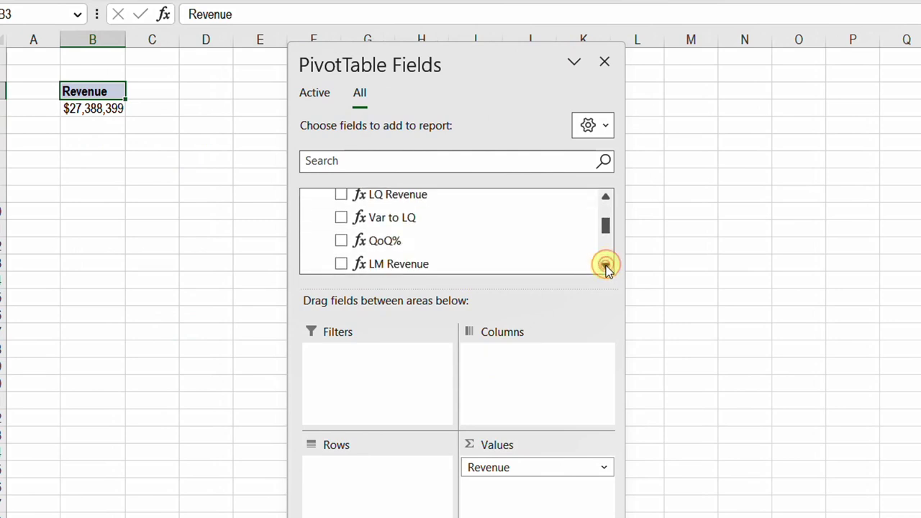
click(605, 267)
click(341, 228)
click(341, 252)
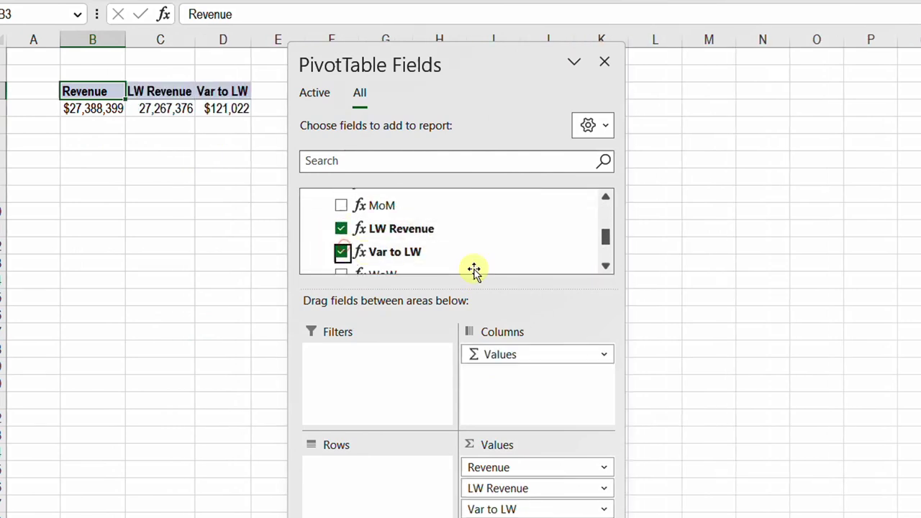
click(606, 266)
click(341, 260)
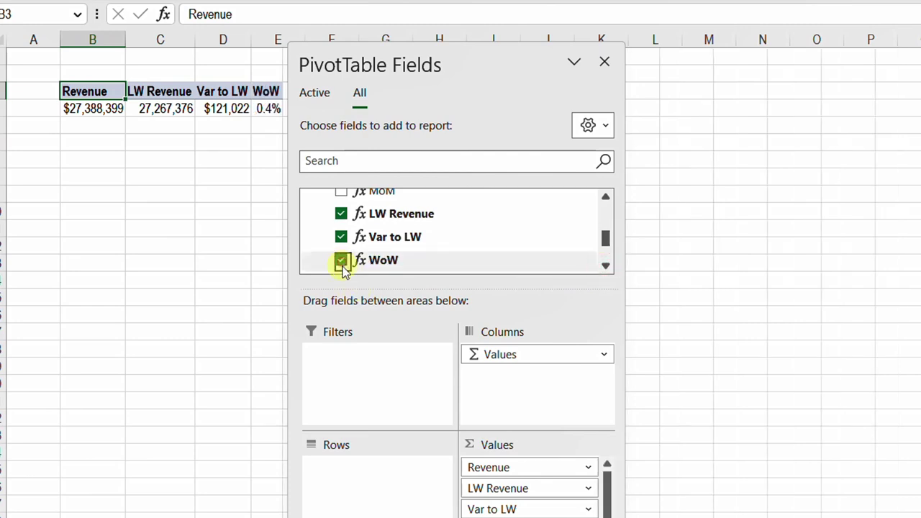
Place the Calendar table's Date field in the PivotTable rows and move the field list clear of the report.
scroll(411, 253, up, 5)
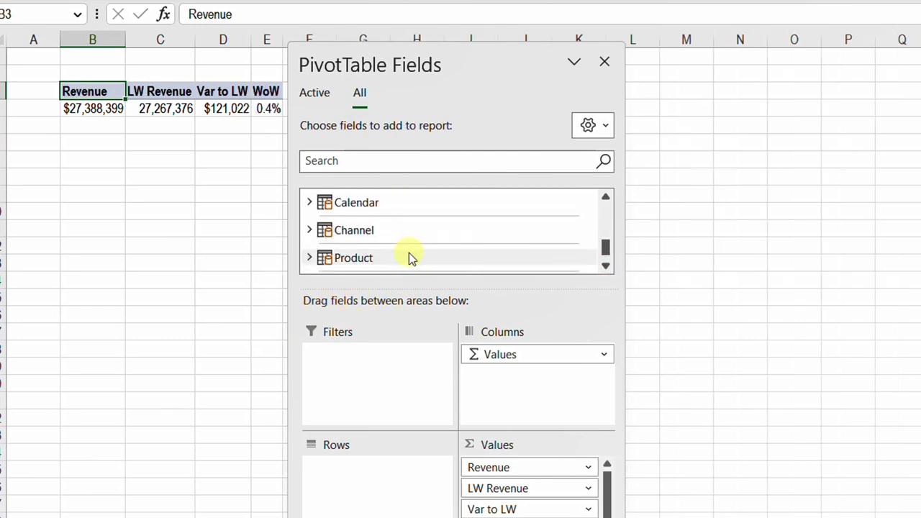
click(313, 203)
drag(409, 216, 374, 504)
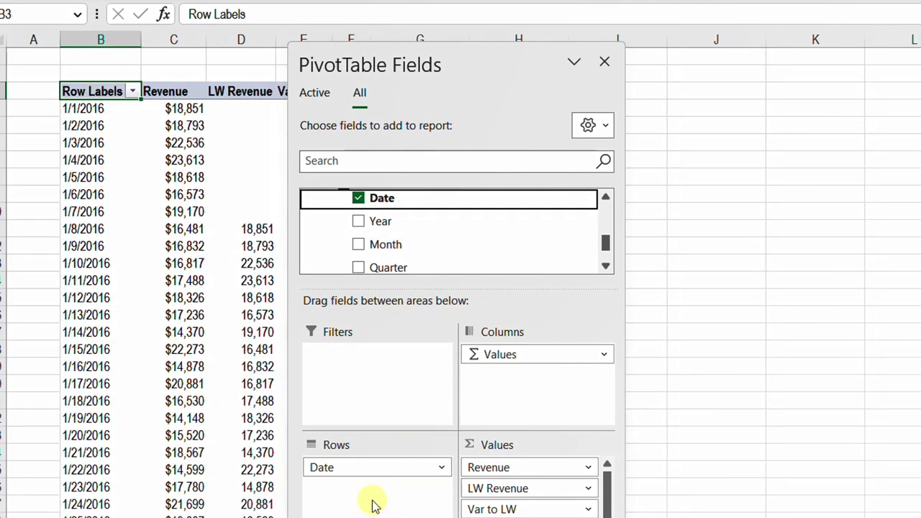
drag(394, 49, 701, 95)
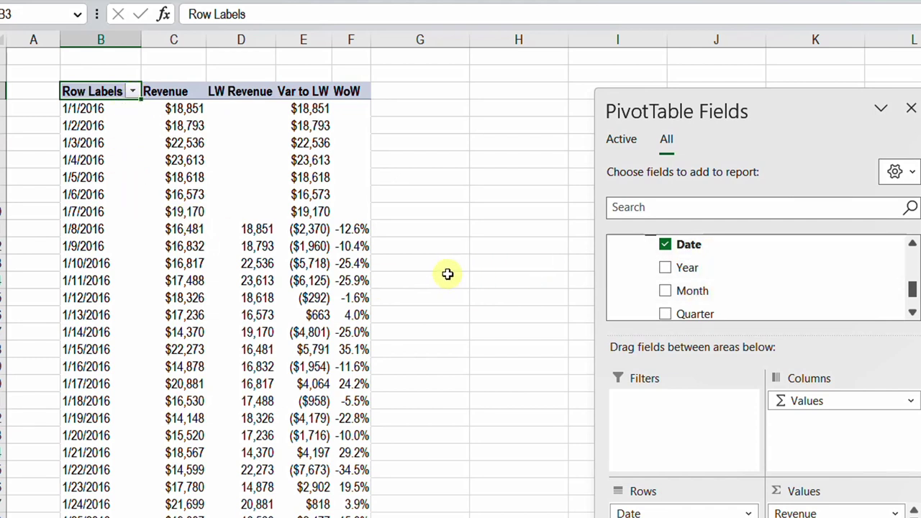
Add a timeline for the Date field and position it beside the top of the WoW PivotTable.
right_click(692, 249)
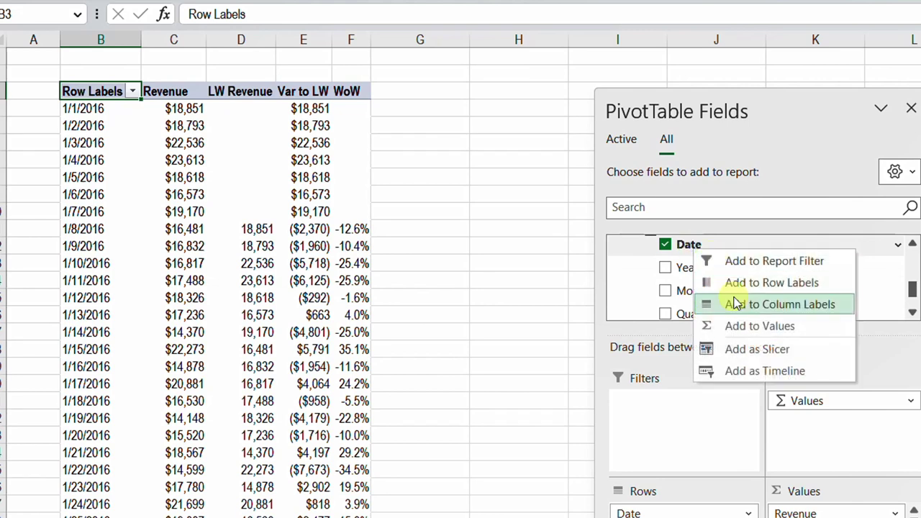
click(753, 371)
drag(684, 93, 815, 132)
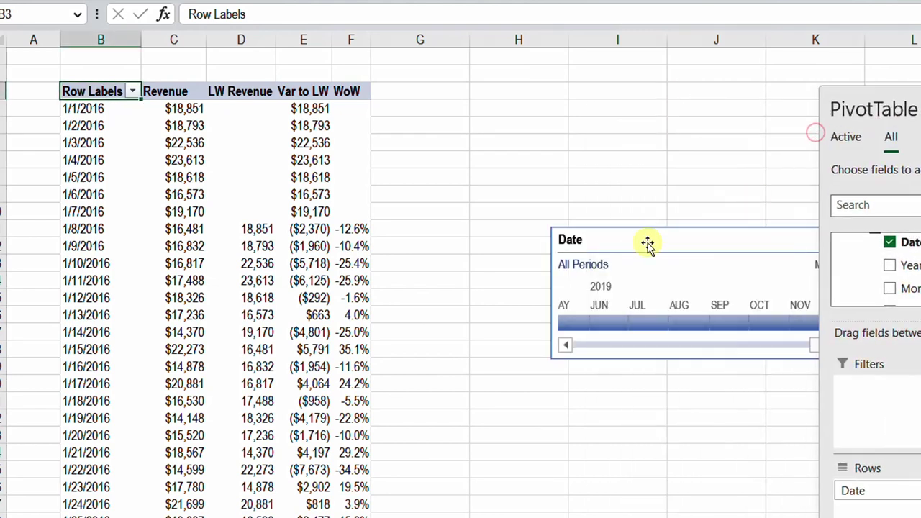
click(650, 239)
drag(664, 235, 539, 82)
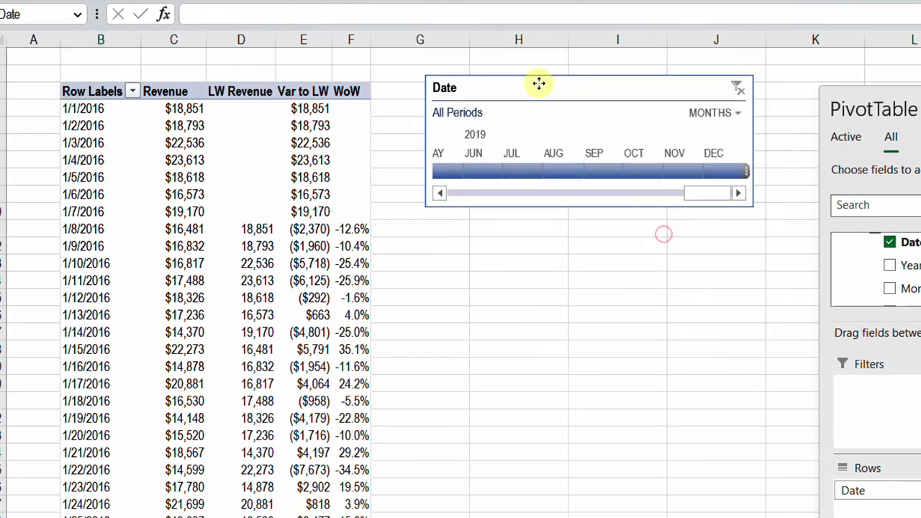
Switch the Date timeline to days and filter the WoW PivotTable to Aug 30 - Sep 5, 2019.
click(733, 111)
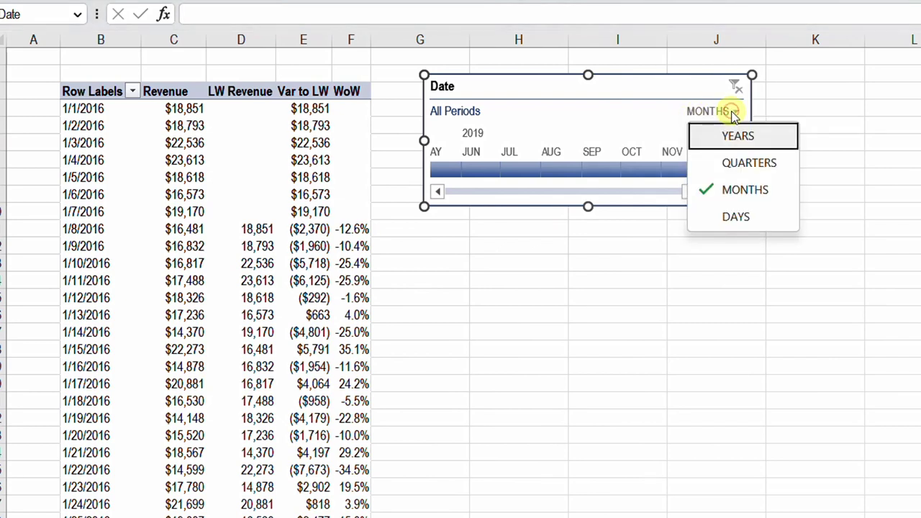
click(741, 214)
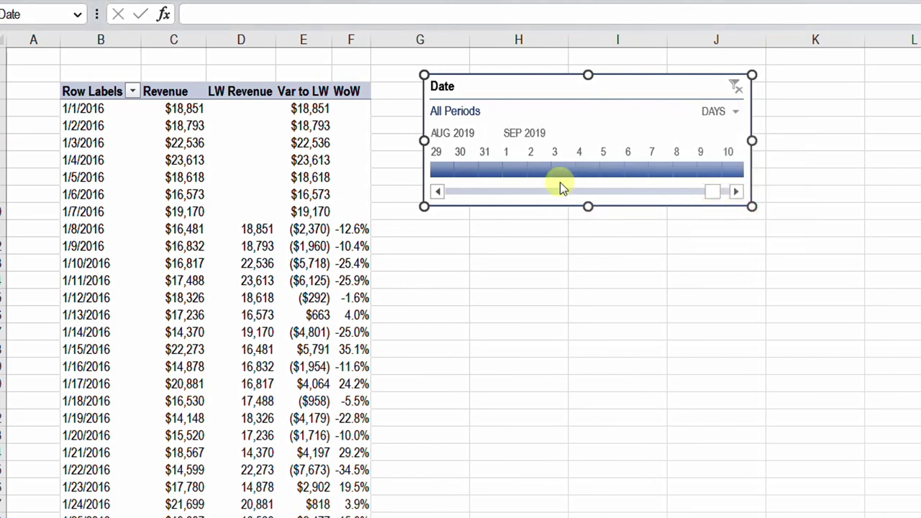
click(477, 173)
drag(465, 173, 604, 169)
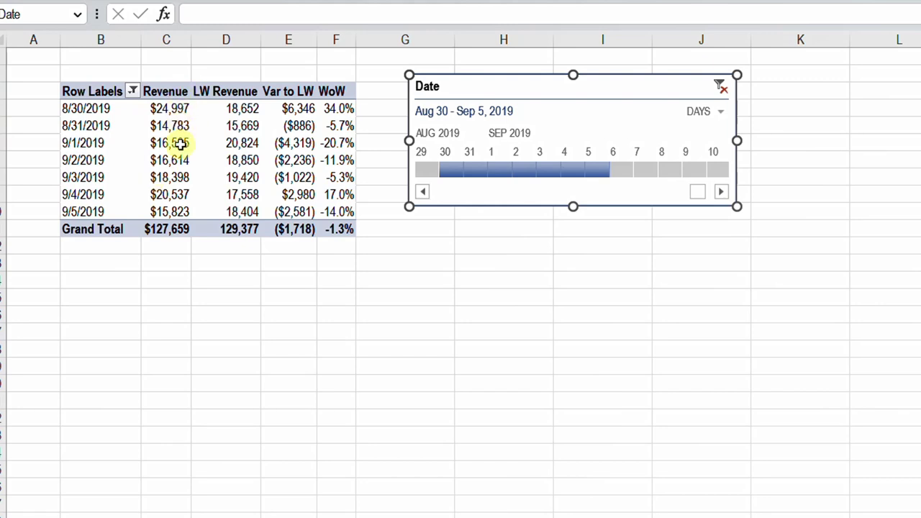
Examine the LW Revenue, Var to LW and WoW values in the PivotTable's 8/30/2019 row.
click(237, 109)
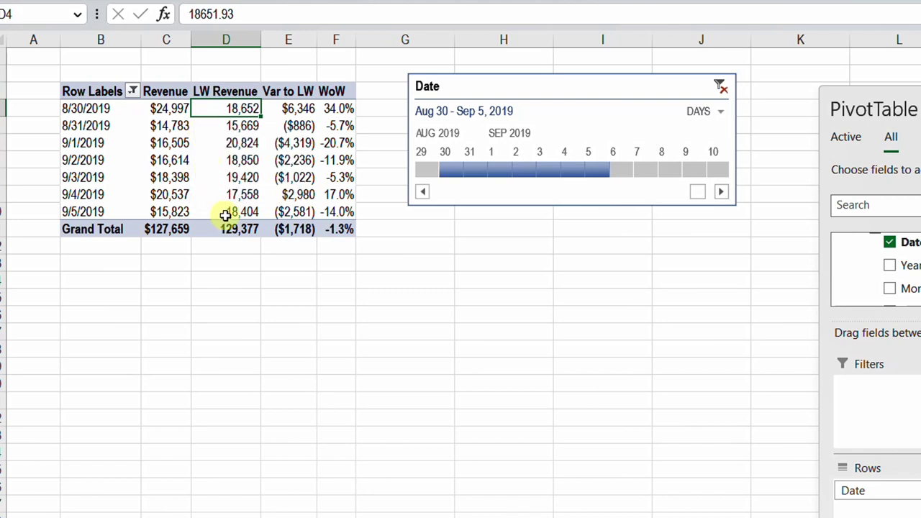
click(293, 114)
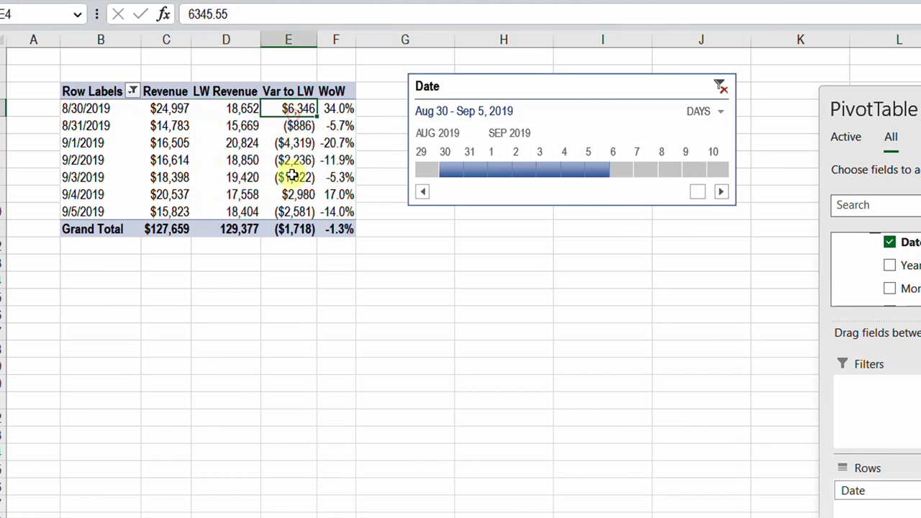
click(334, 108)
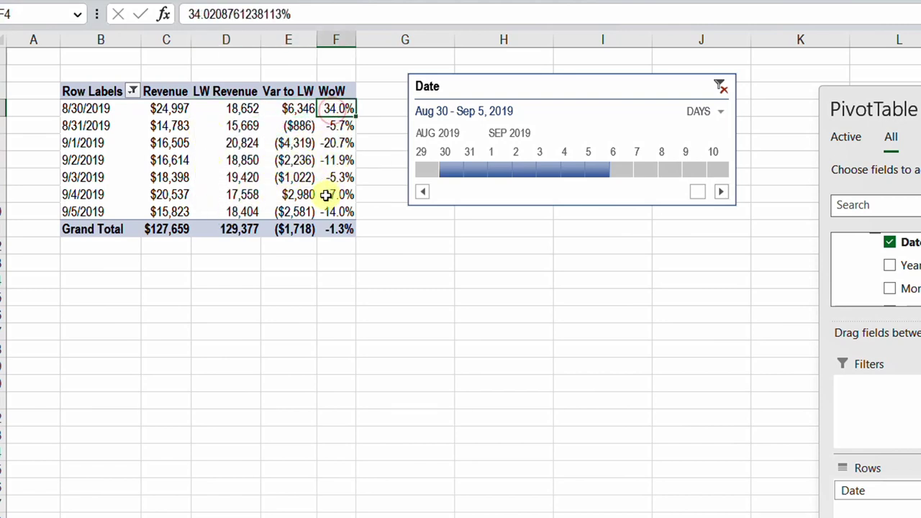
mouse_move(325, 195)
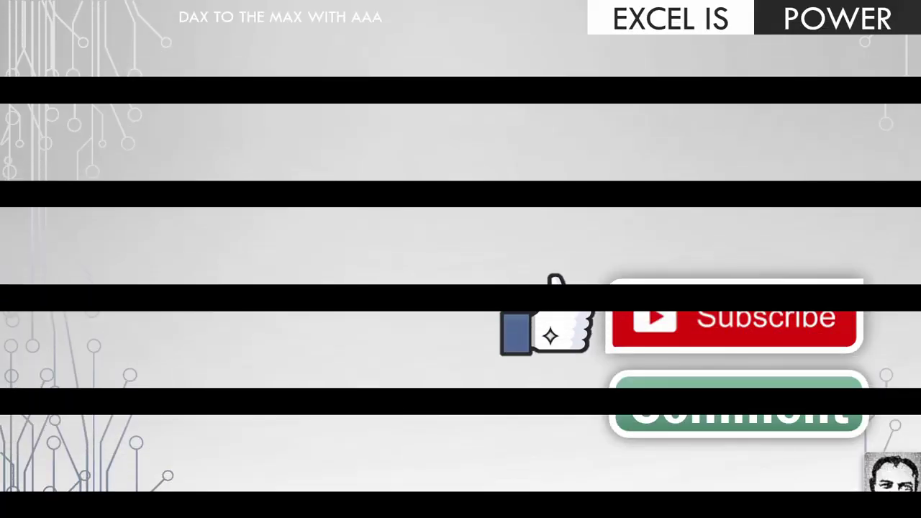